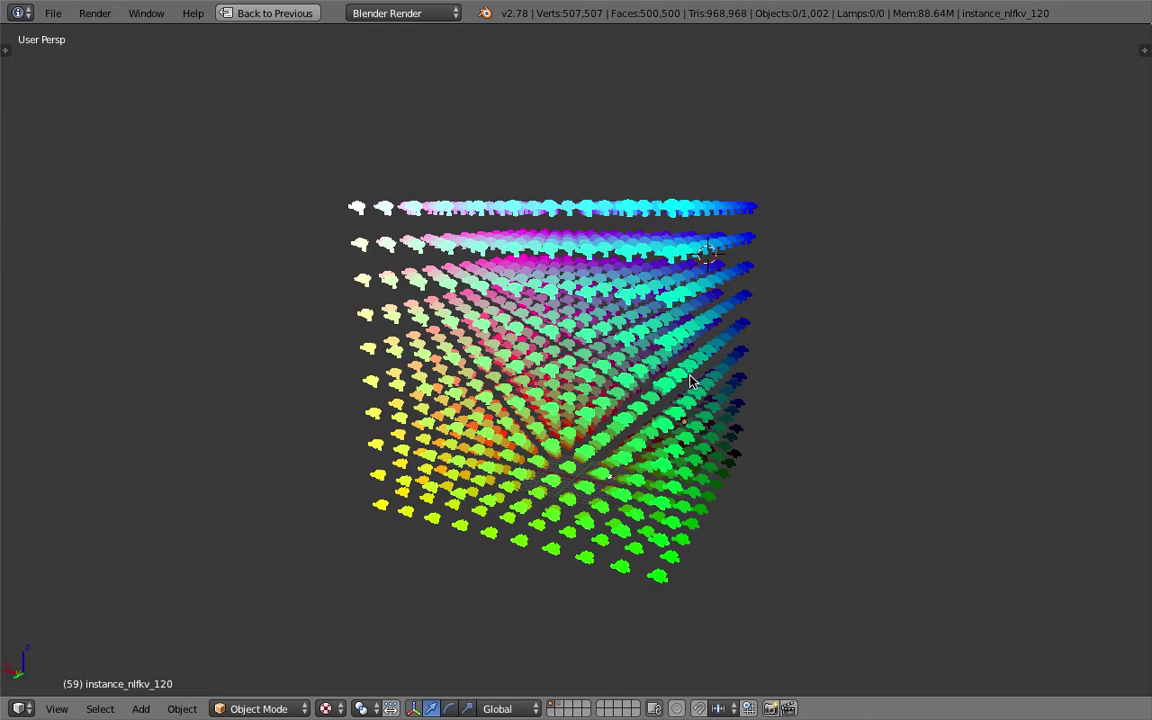
# - Examine the finished RGB cube of monkey instances from several sides, selecting the instance at its black corner
pyautogui.moveTo(810, 386); pyautogui.dragTo(588, 340, button='middle')
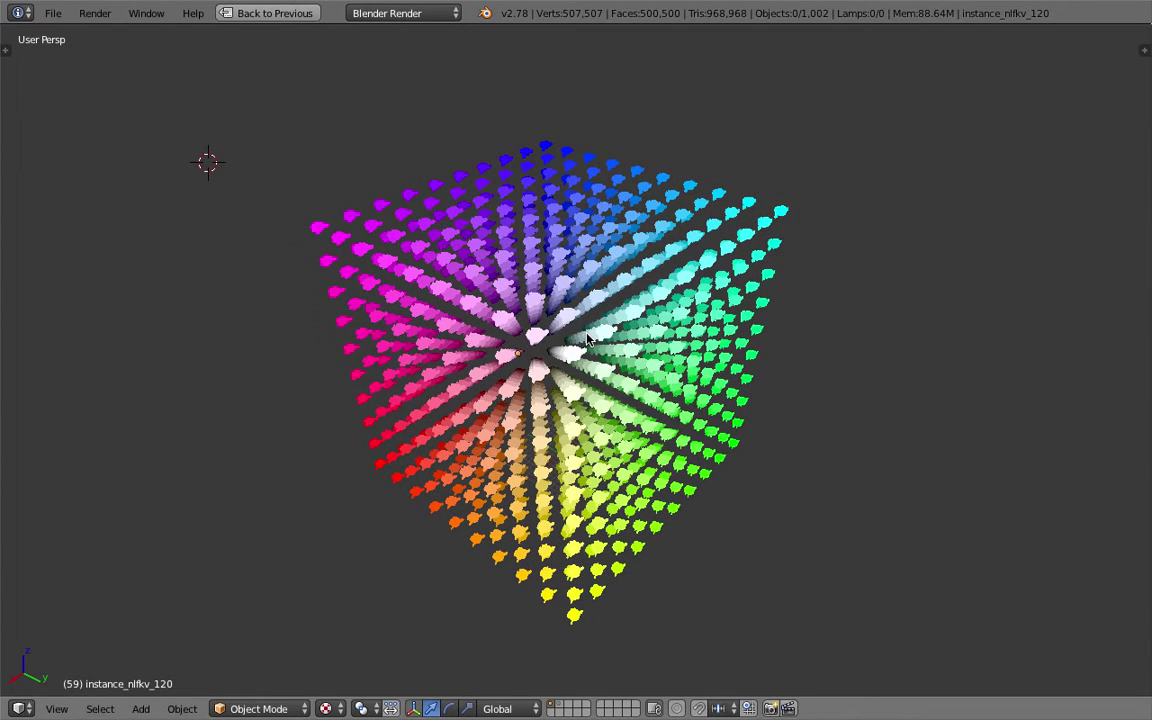
pyautogui.moveTo(592, 354); pyautogui.dragTo(396, 344, button='middle')
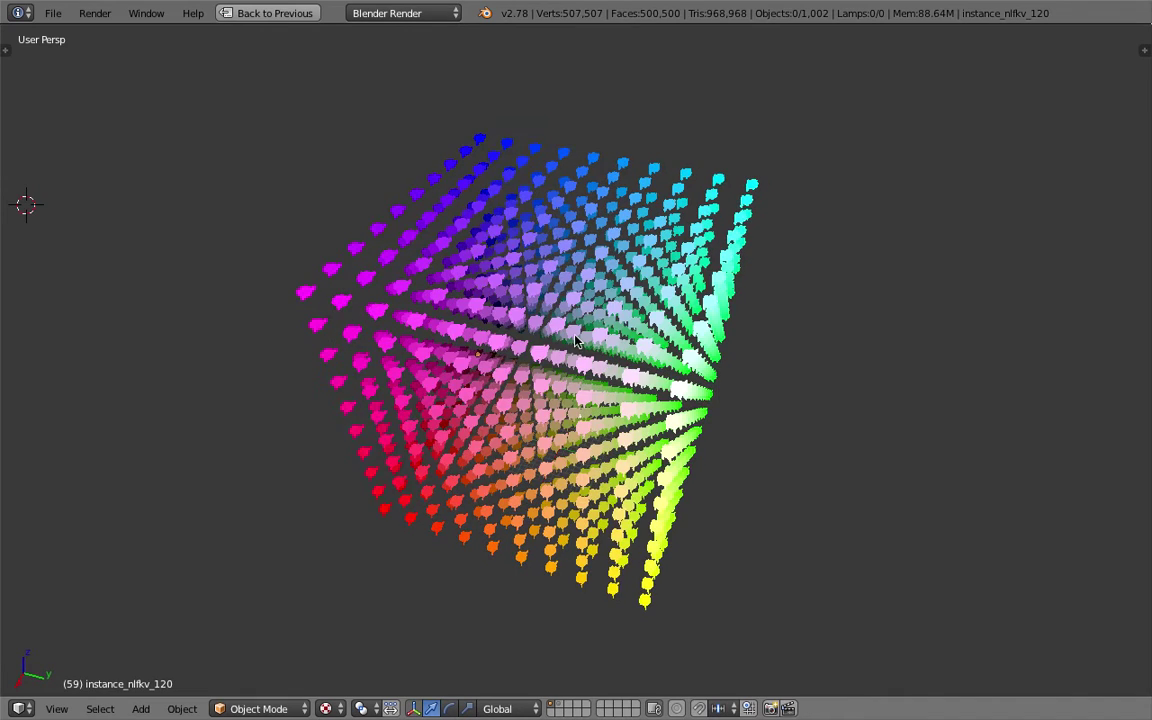
pyautogui.moveTo(729, 374); pyautogui.dragTo(657, 398, button='middle')
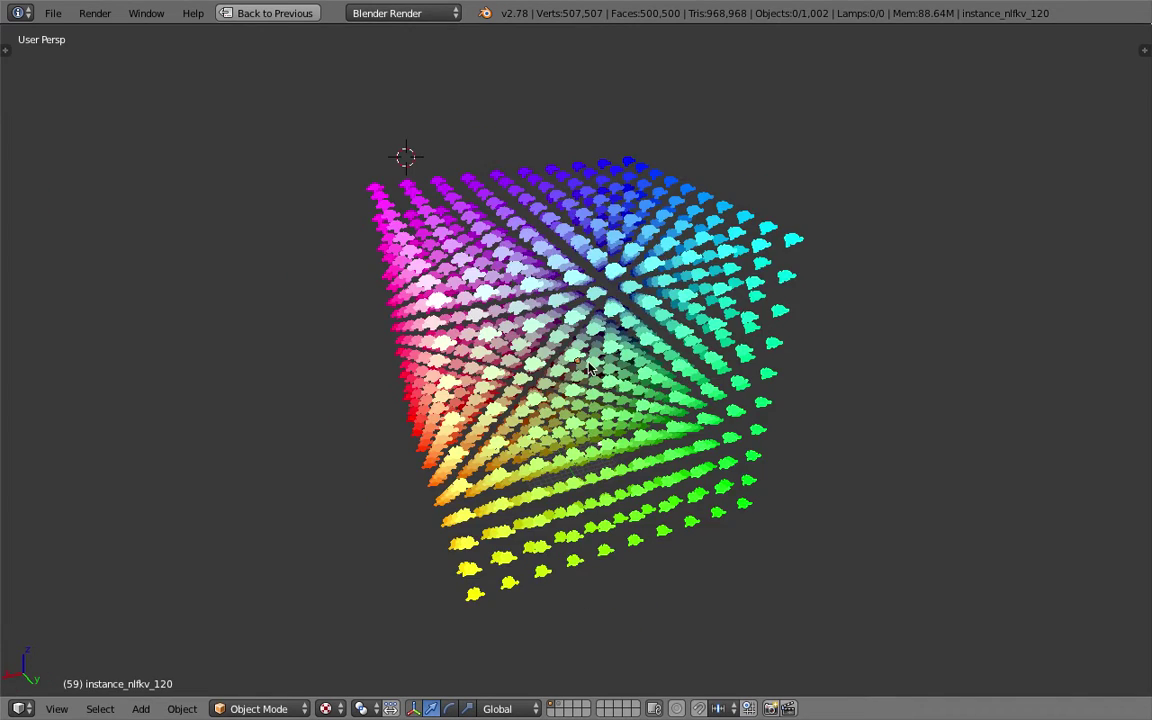
pyautogui.moveTo(588, 368); pyautogui.dragTo(553, 386, button='middle')
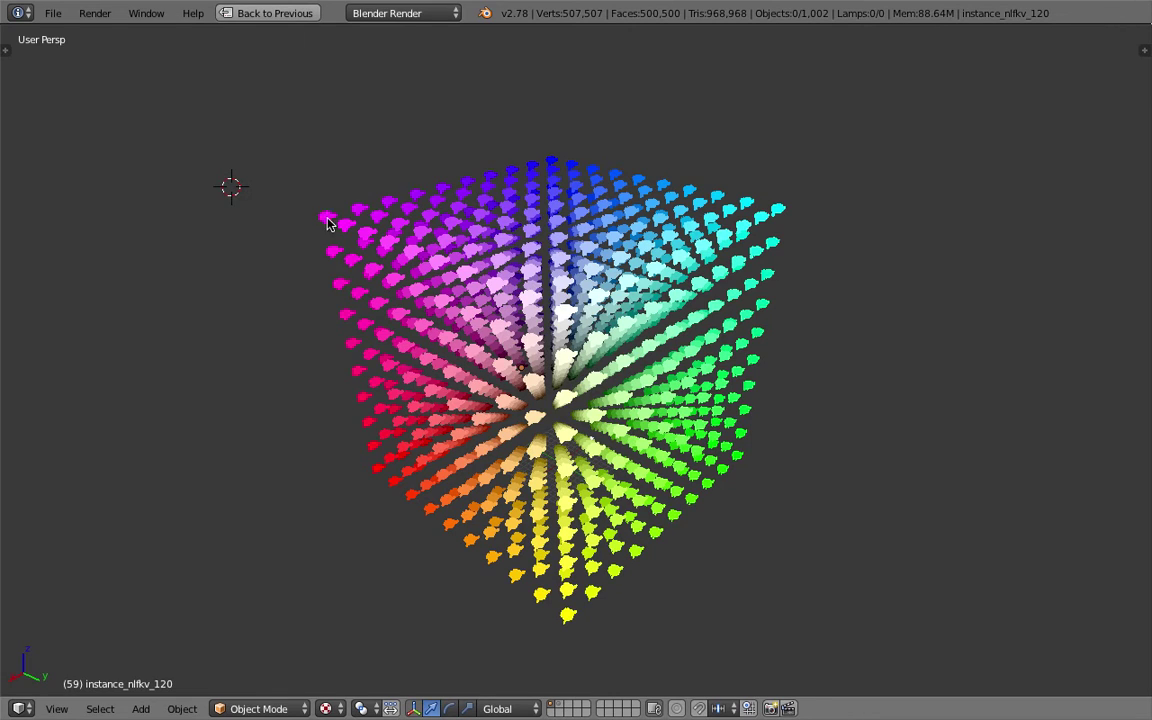
pyautogui.moveTo(640, 348); pyautogui.dragTo(576, 414, button='middle')
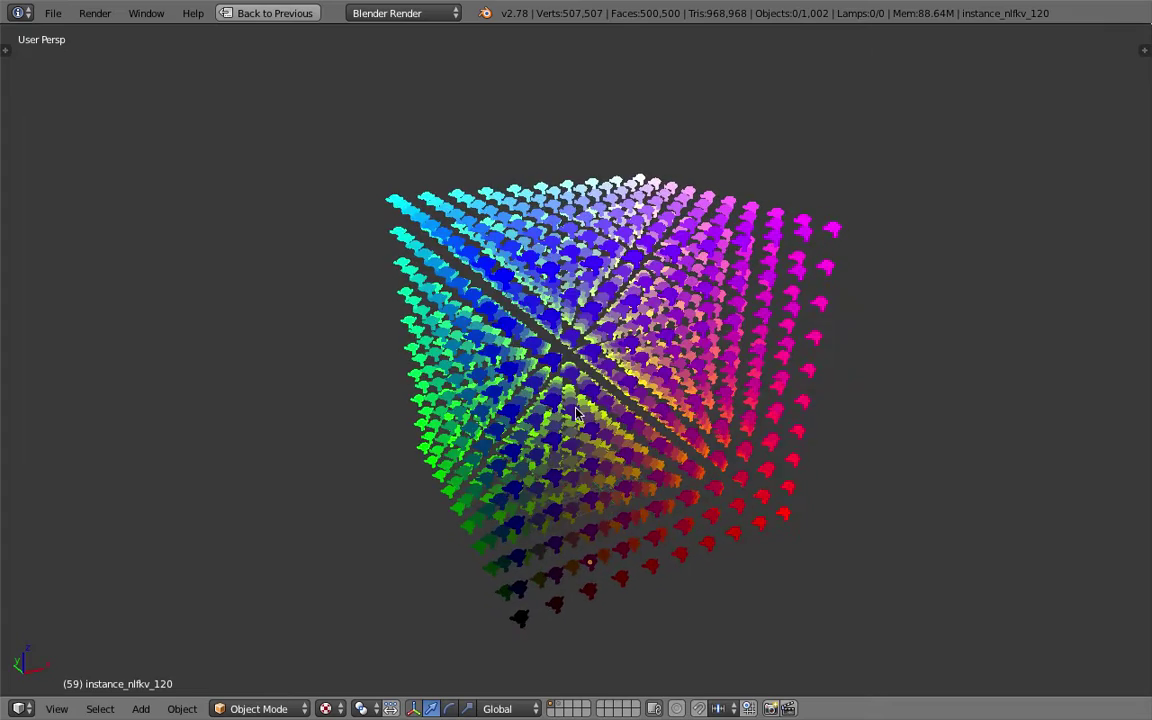
pyautogui.moveTo(381, 439); pyautogui.dragTo(404, 487, button='middle')
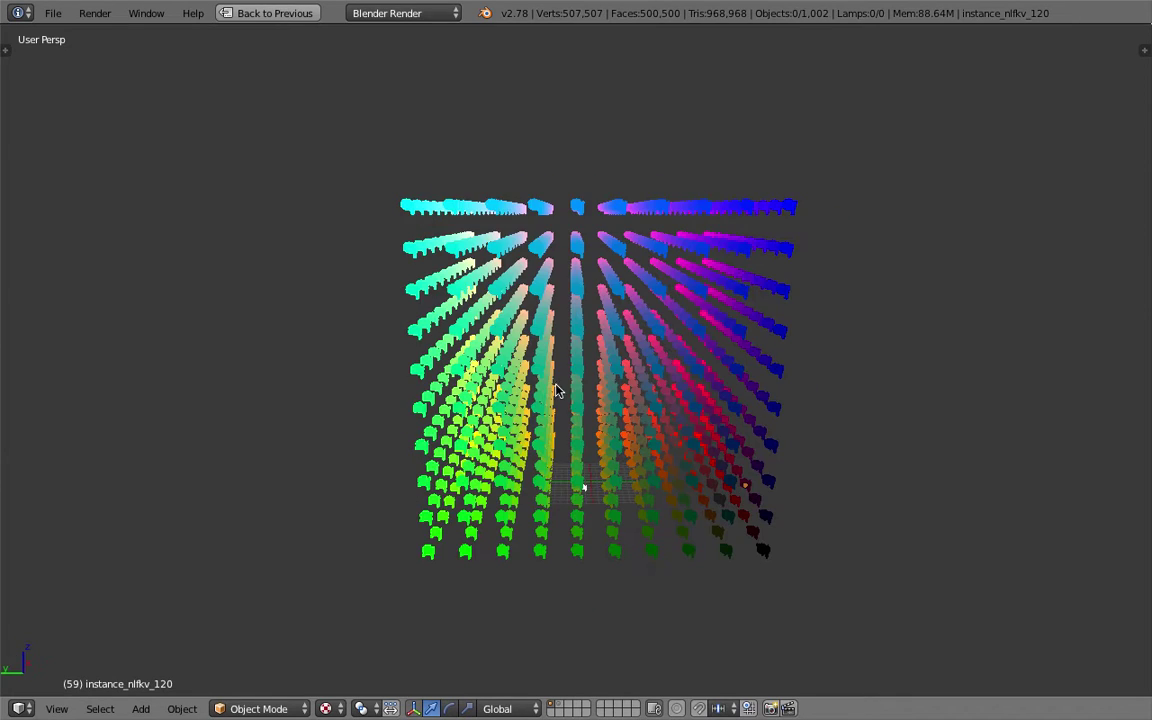
pyautogui.moveTo(828, 414); pyautogui.dragTo(784, 521, button='middle')
pyautogui.click(336, 246)
pyautogui.click(784, 521)
pyautogui.moveTo(725, 404); pyautogui.dragTo(217, 209, button='middle')
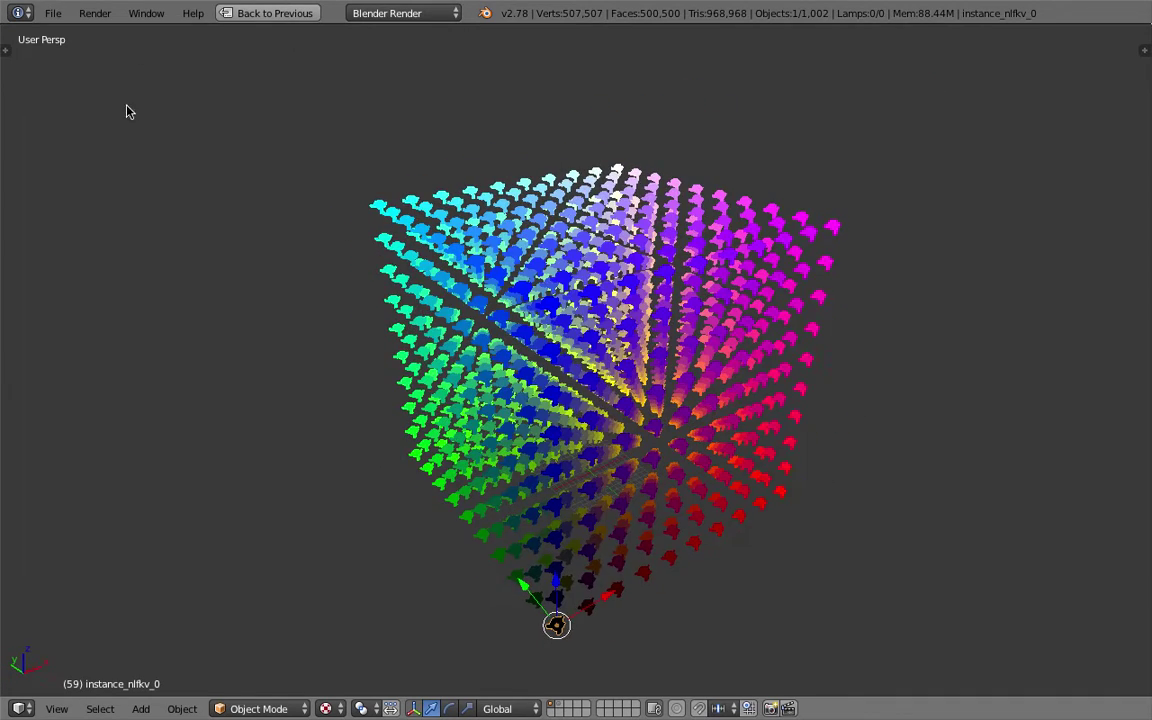
# - Leave the enlarged 3D view for the full Compositing layout and examine the finished cube's node tree
pyautogui.click(245, 13)
pyautogui.scroll(-6, 540, 267)
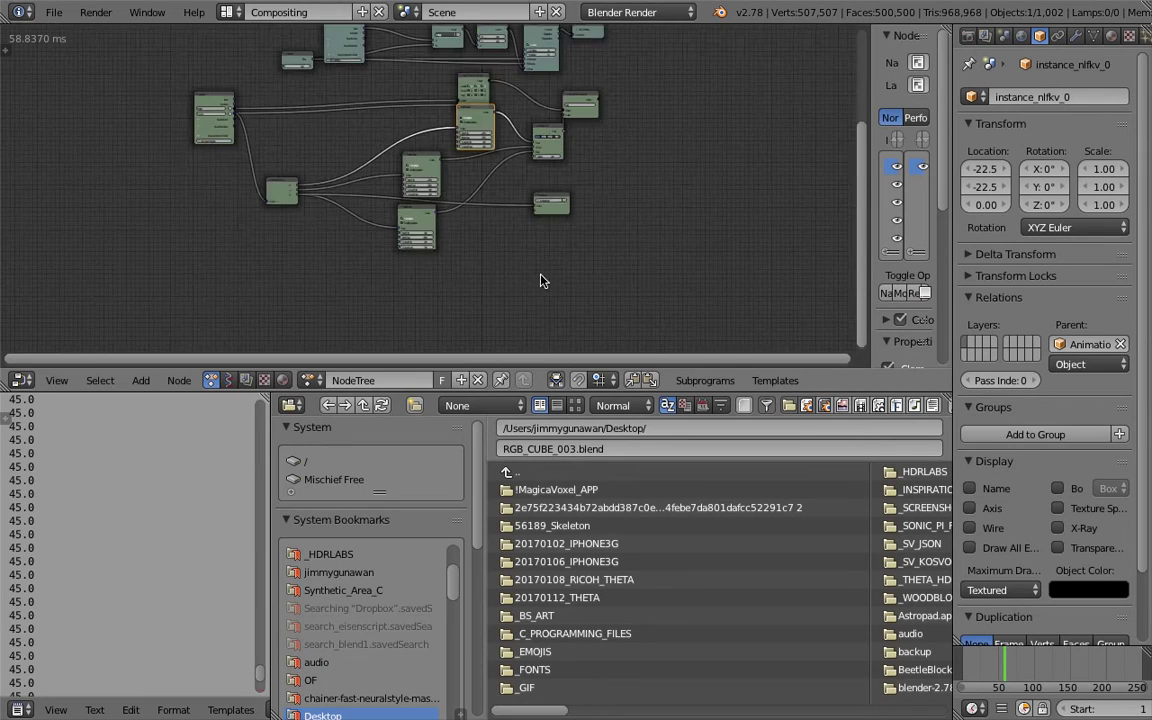
pyautogui.moveTo(537, 262); pyautogui.dragTo(527, 307, button='middle')
pyautogui.scroll(3, 475, 257)
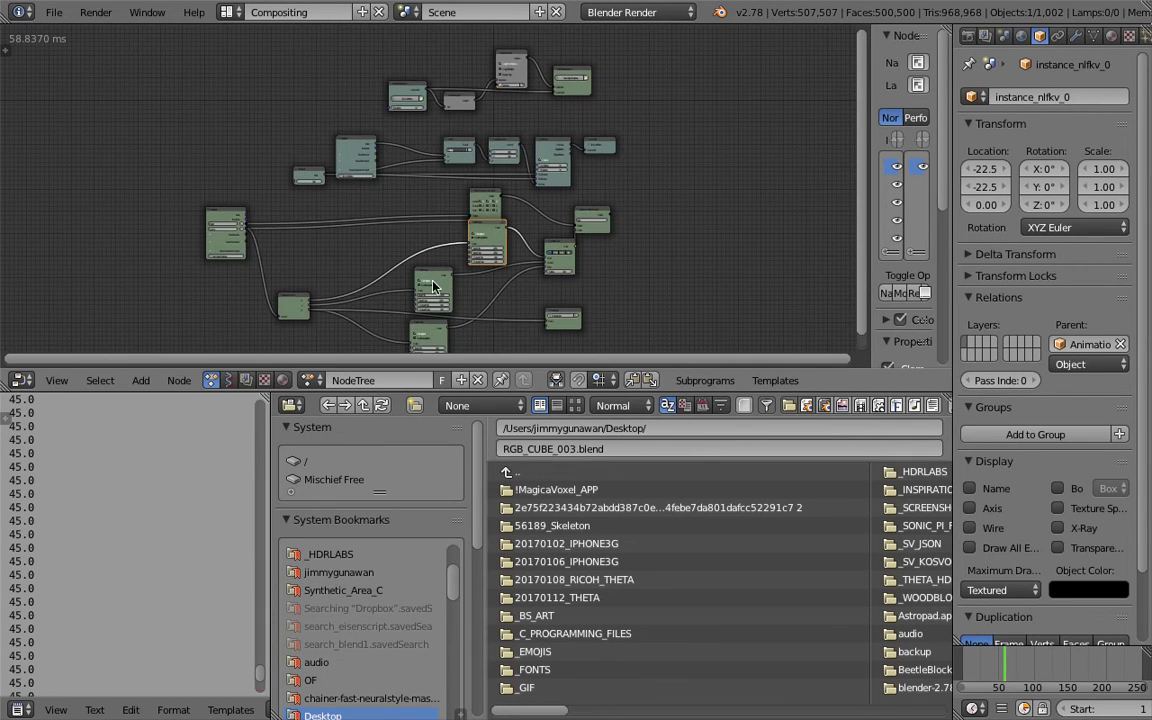
pyautogui.scroll(1, 433, 275)
pyautogui.moveTo(435, 257); pyautogui.dragTo(438, 214, button='middle')
# - Start a new scene from the start-up file and delete the default cube
pyautogui.click(54, 12)
pyautogui.click(63, 32)
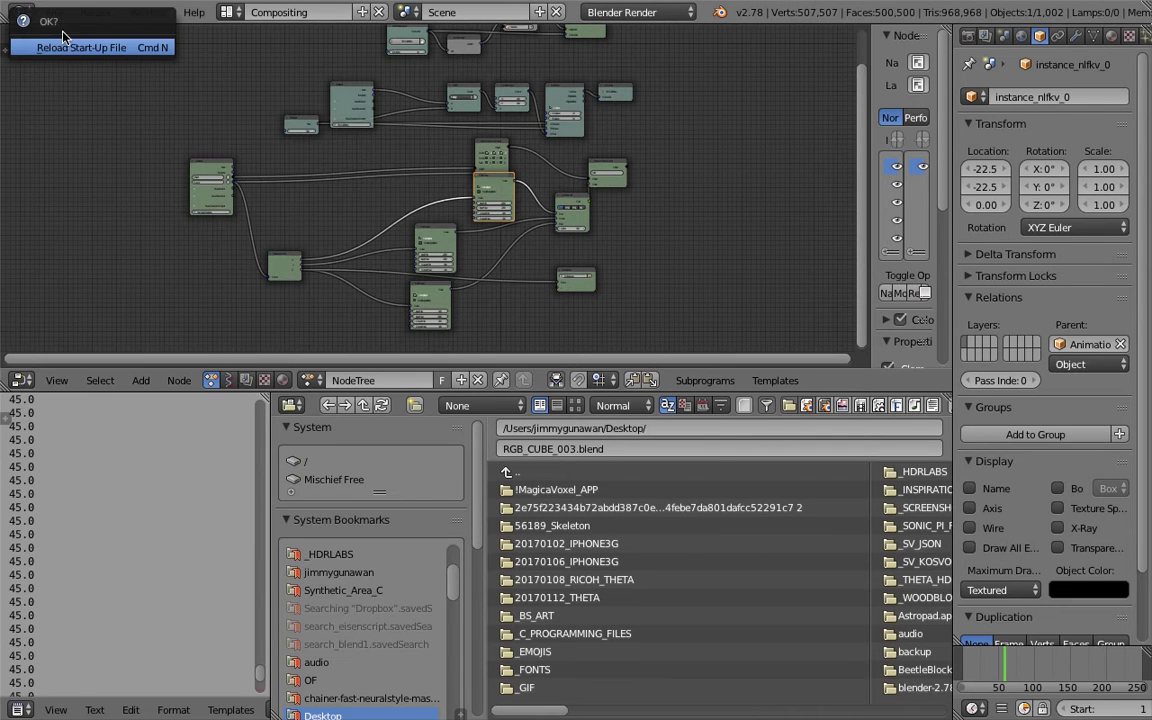
pyautogui.click(70, 48)
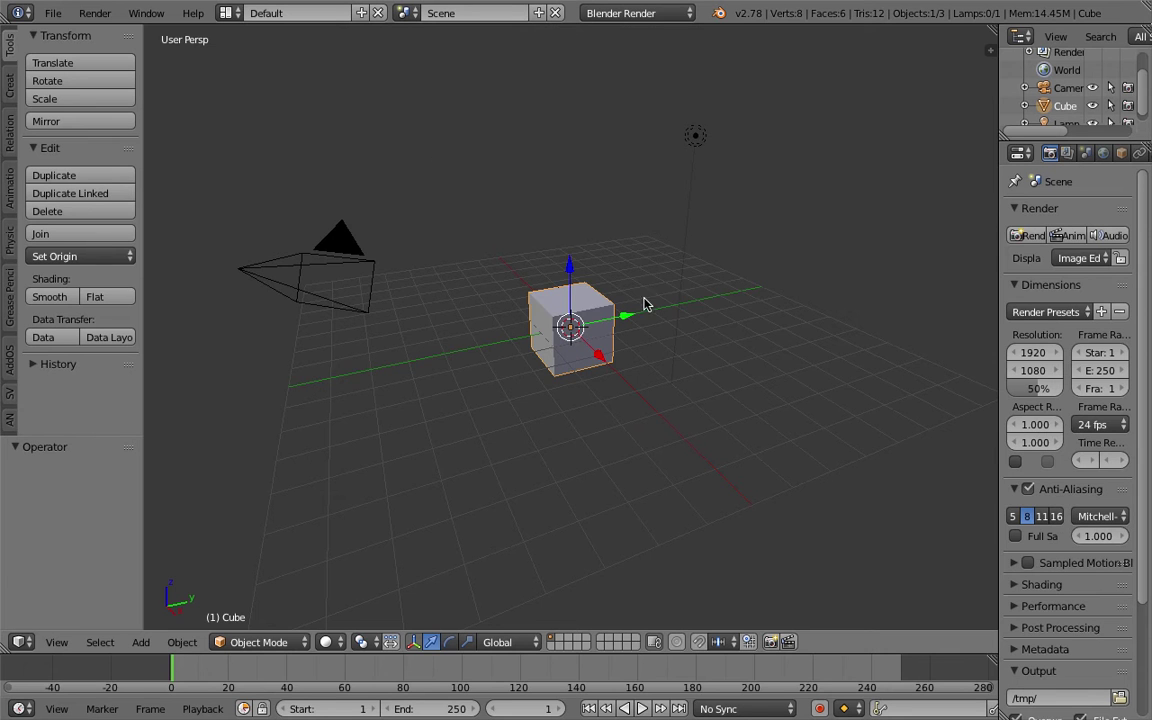
pyautogui.moveTo(645, 304); pyautogui.dragTo(740, 283, button='middle')
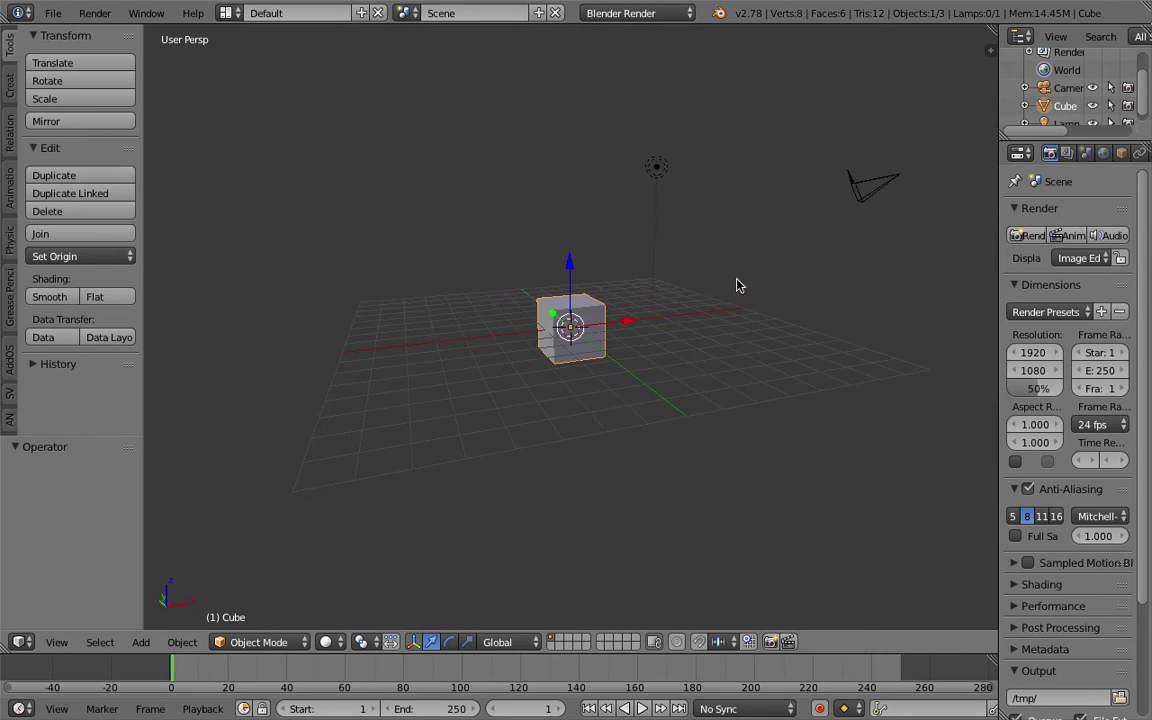
pyautogui.press('x')
pyautogui.click(672, 297)
# - Select the camera and the lamp and move them both to layer 2
pyautogui.moveTo(698, 224); pyautogui.dragTo(716, 244, button='middle')
pyautogui.rightClick(842, 190)
pyautogui.keyDown('shift'); pyautogui.rightClick(634, 160); pyautogui.keyUp('shift')
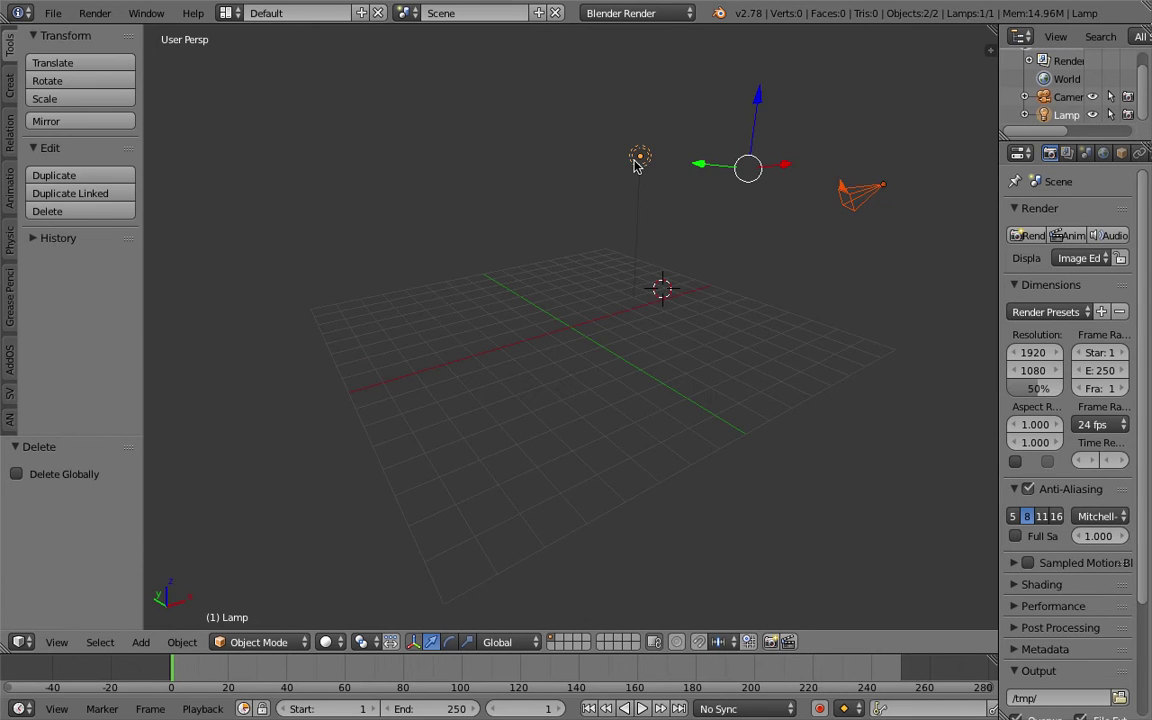
pyautogui.press('m')
pyautogui.press('2')
pyautogui.click(565, 145)
pyautogui.moveTo(565, 145); pyautogui.dragTo(513, 164, button='middle')
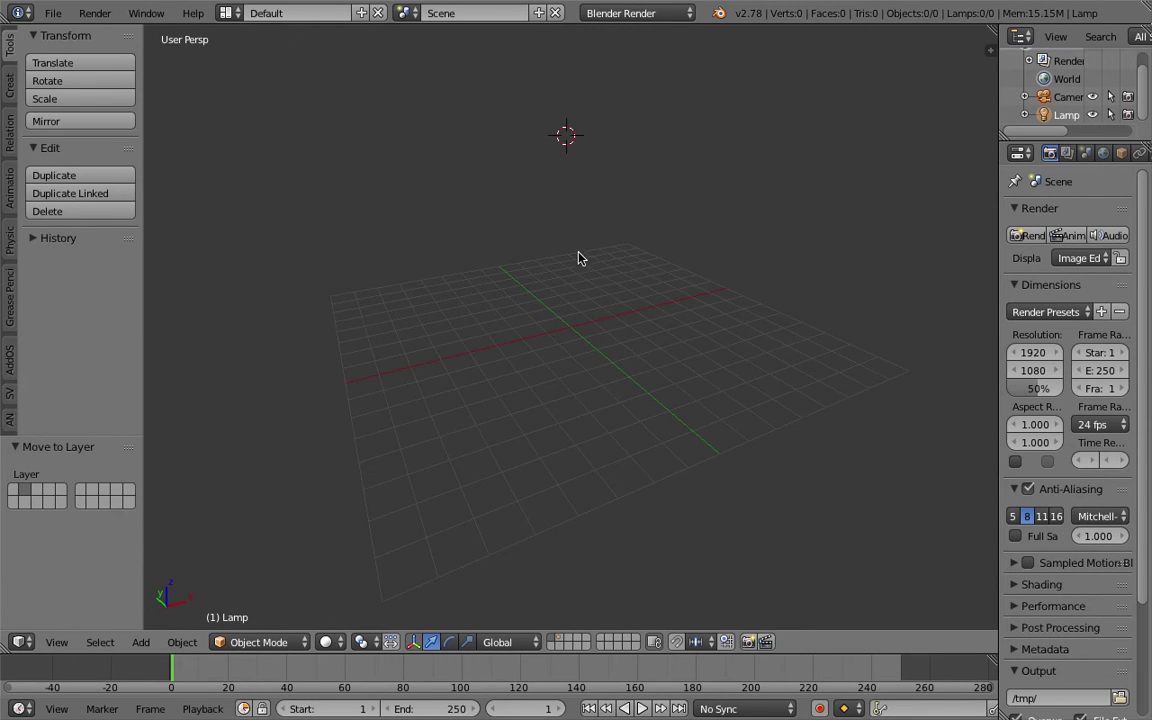
# - Switch the screen layout to Compositing and create a new Animation Nodes tree
pyautogui.click(228, 12)
pyautogui.click(329, 75)
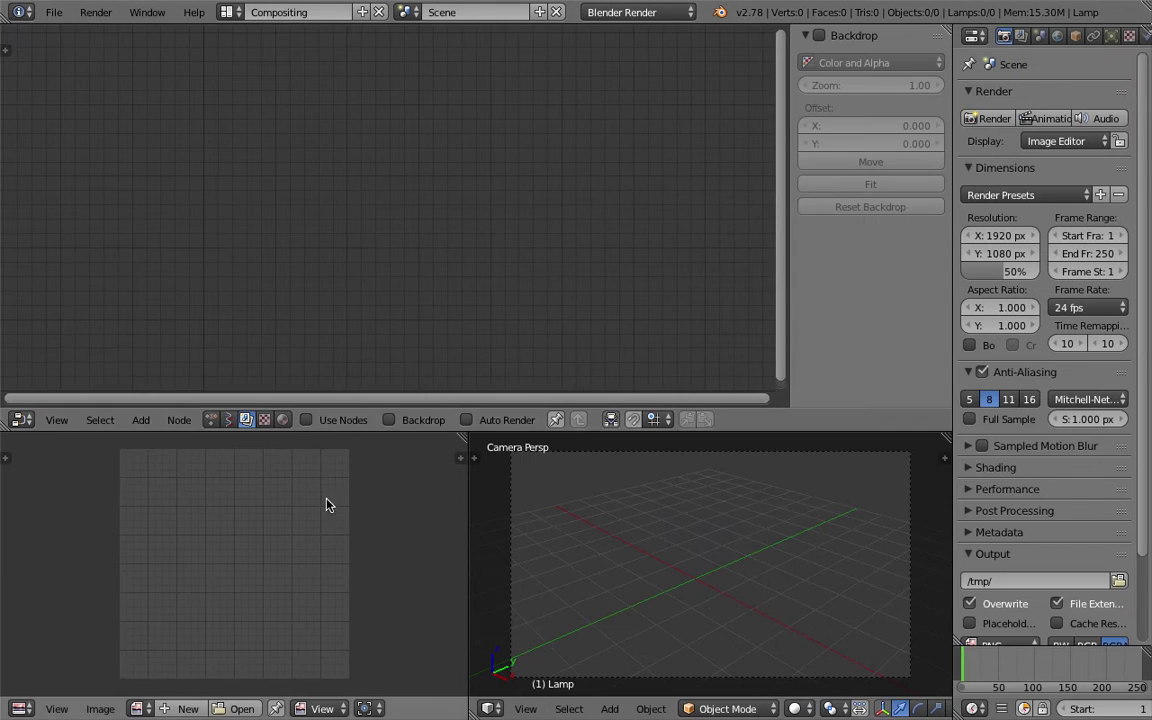
pyautogui.click(212, 420)
pyautogui.click(362, 420)
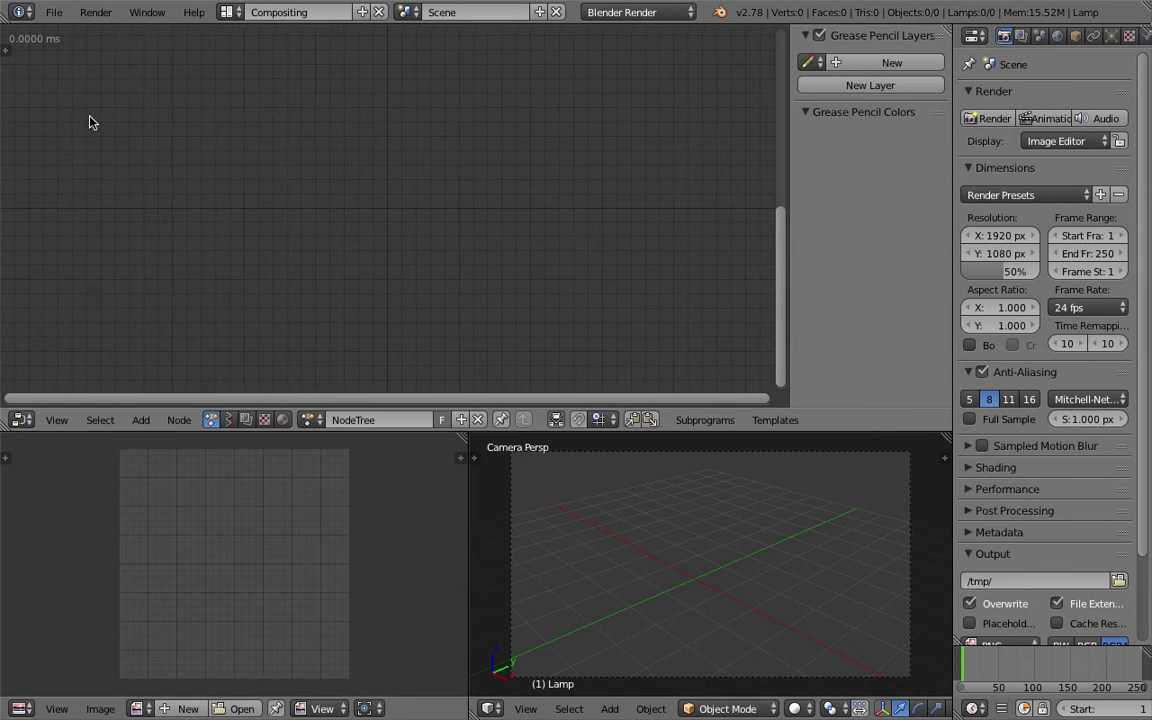
# - Save the file to the Desktop as AN_RGB_CUBE_001.blend
pyautogui.click(53, 14)
pyautogui.click(90, 157)
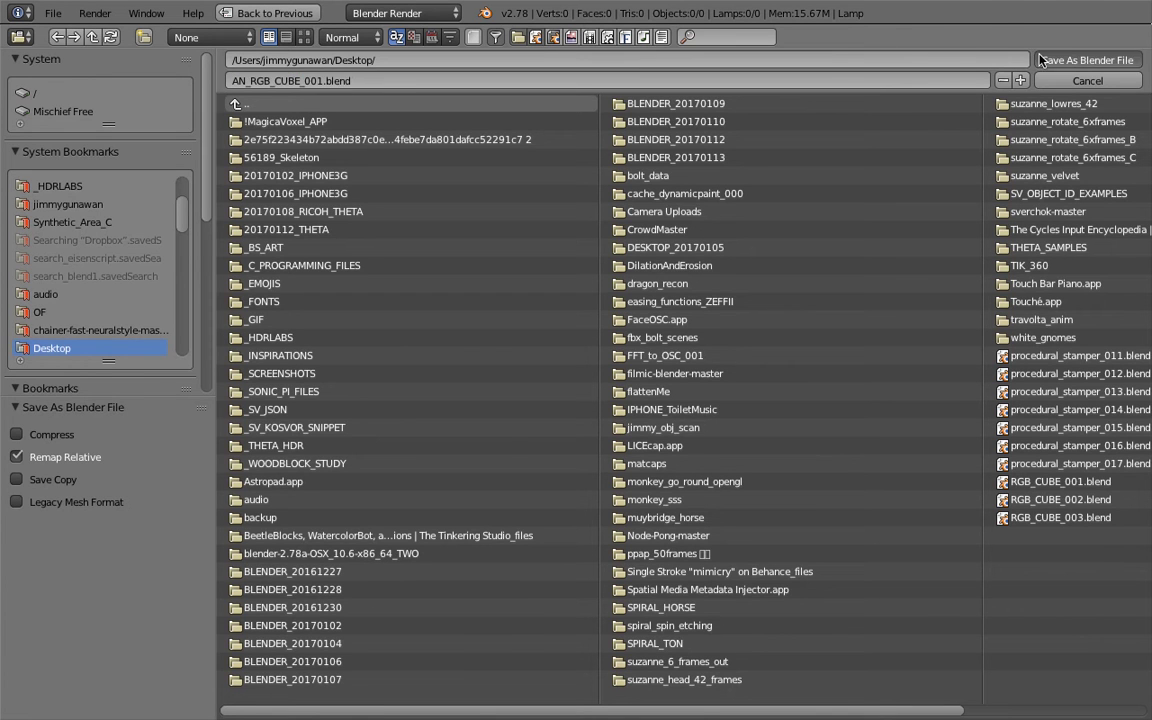
pyautogui.click(1087, 60)
pyautogui.moveTo(694, 525); pyautogui.dragTo(668, 531, button='middle')
pyautogui.hotkey('shift', 'a')
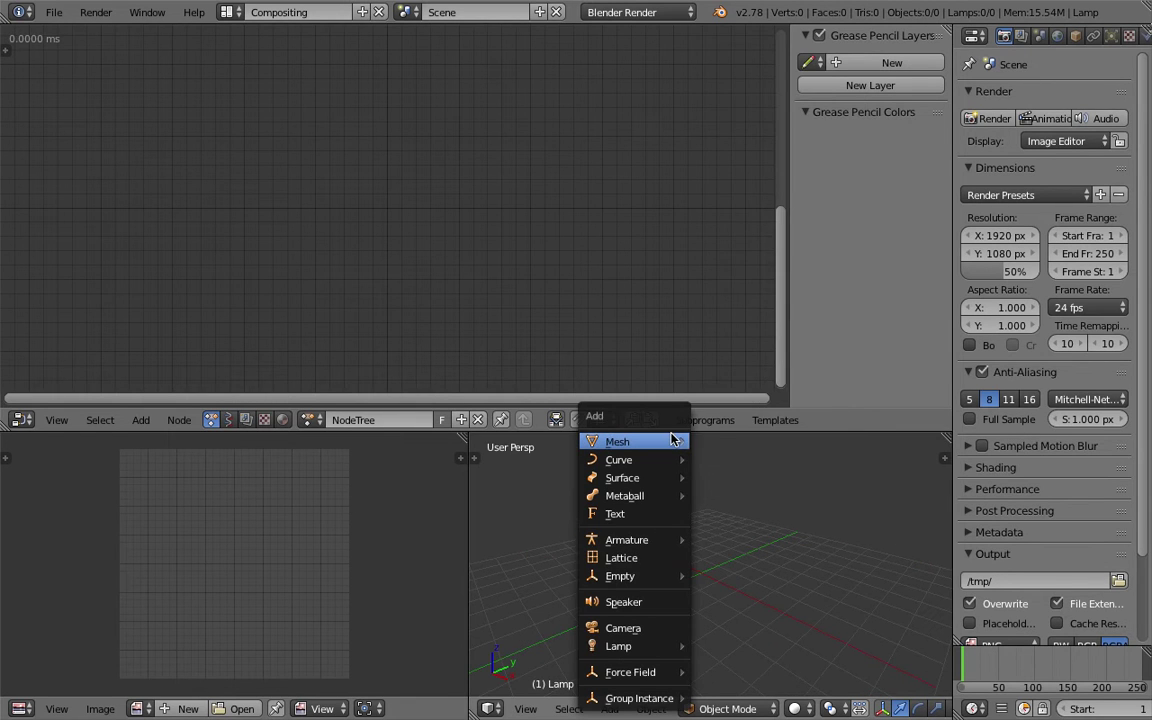
pyautogui.moveTo(674, 439)
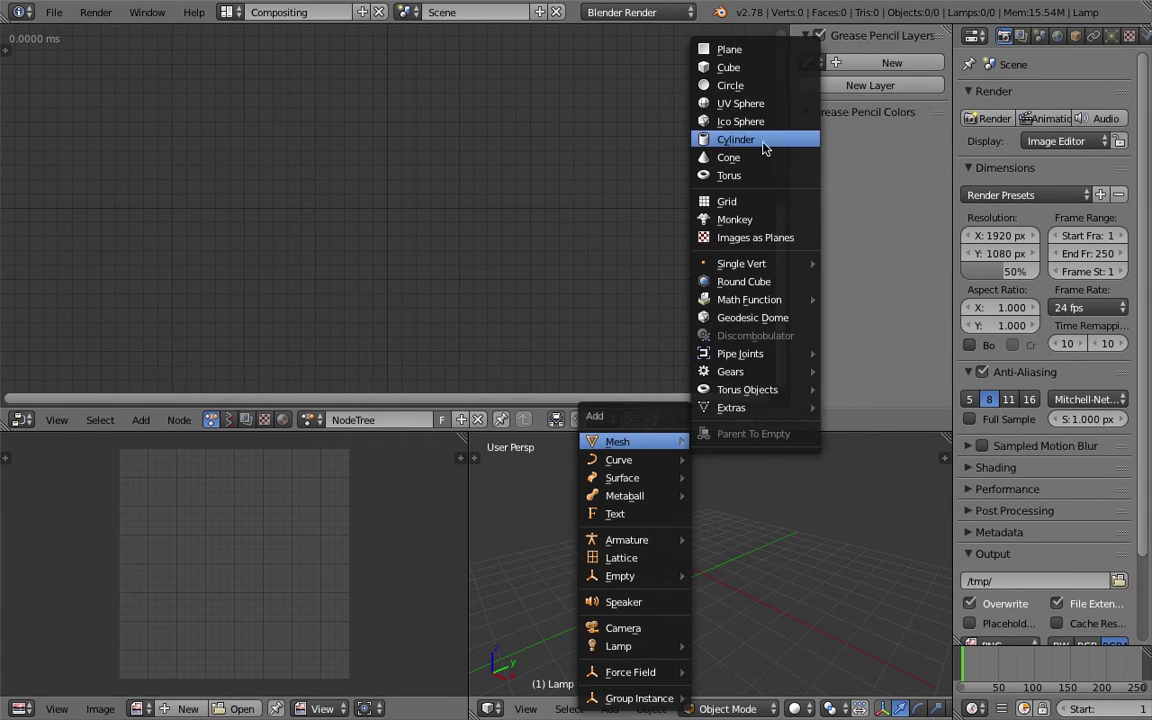
pyautogui.press('Escape')
# - Add an icosphere to the scene and move it outside the floor grid
pyautogui.hotkey('shift', 'a')
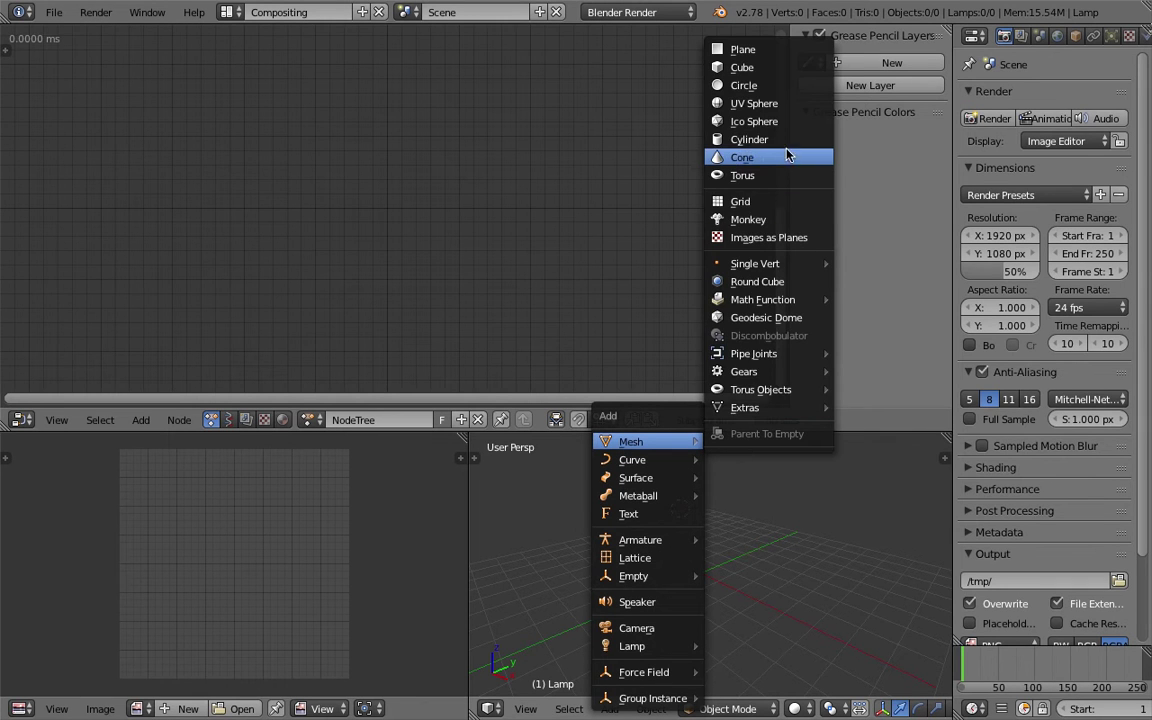
pyautogui.click(792, 120)
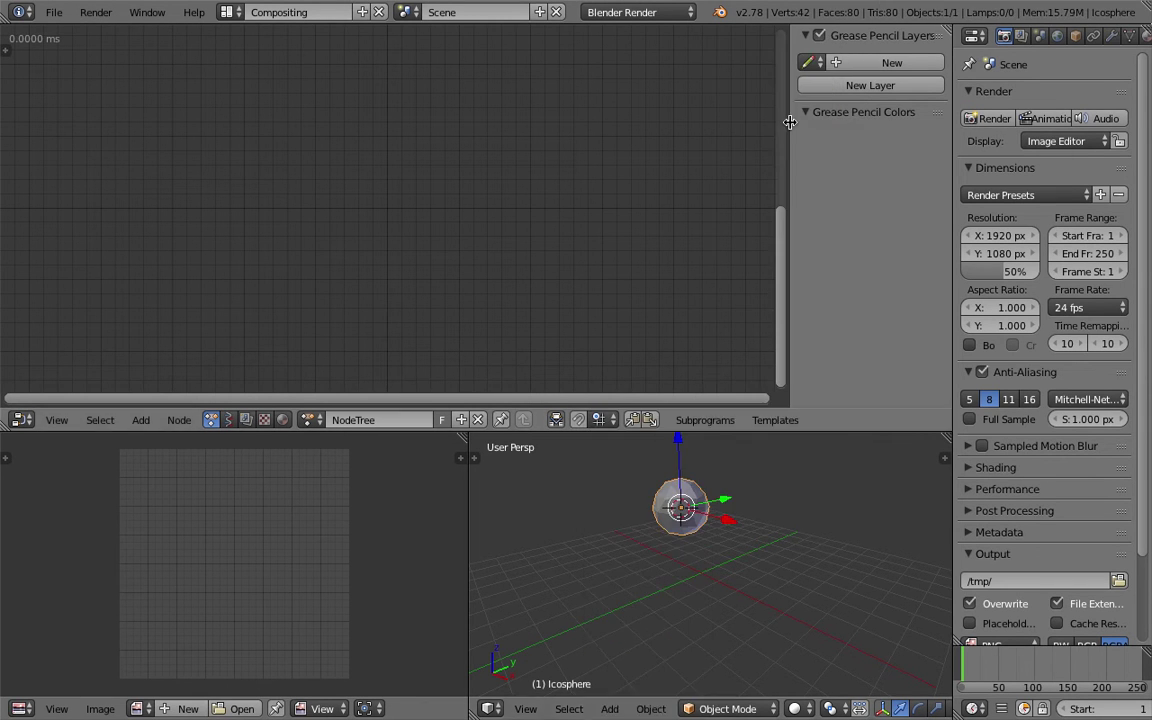
pyautogui.scroll(-3, 745, 587)
pyautogui.press('g')
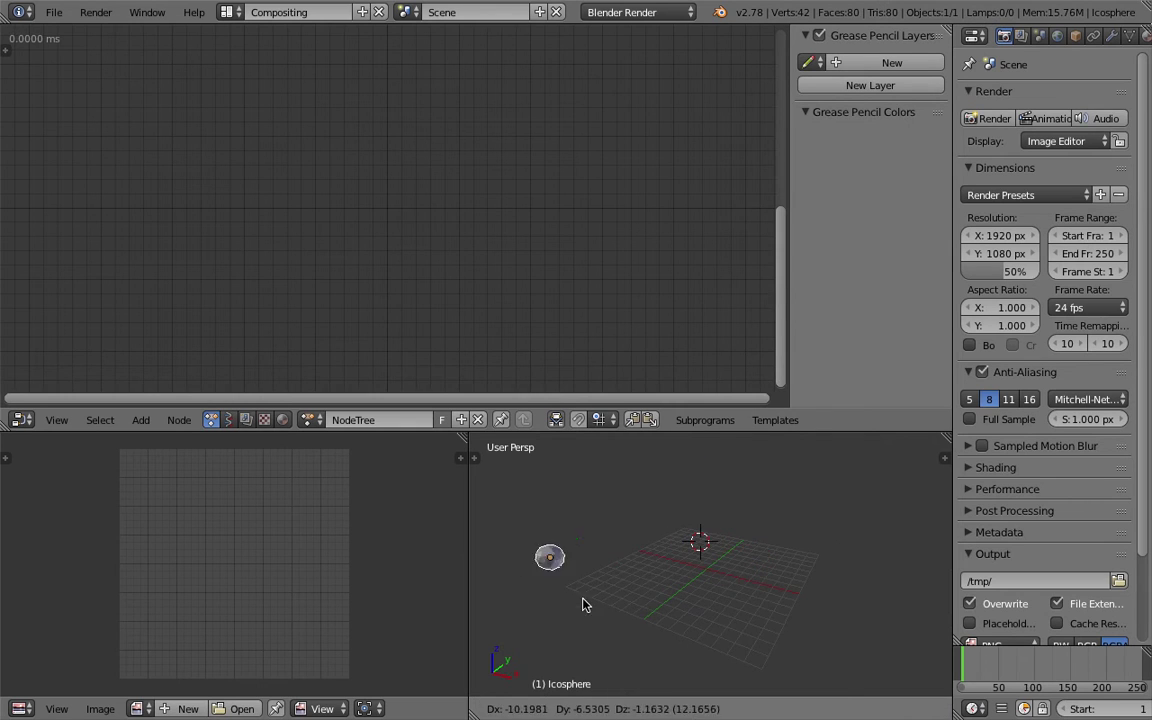
pyautogui.click(508, 533)
pyautogui.moveTo(578, 573); pyautogui.dragTo(555, 572, button='middle')
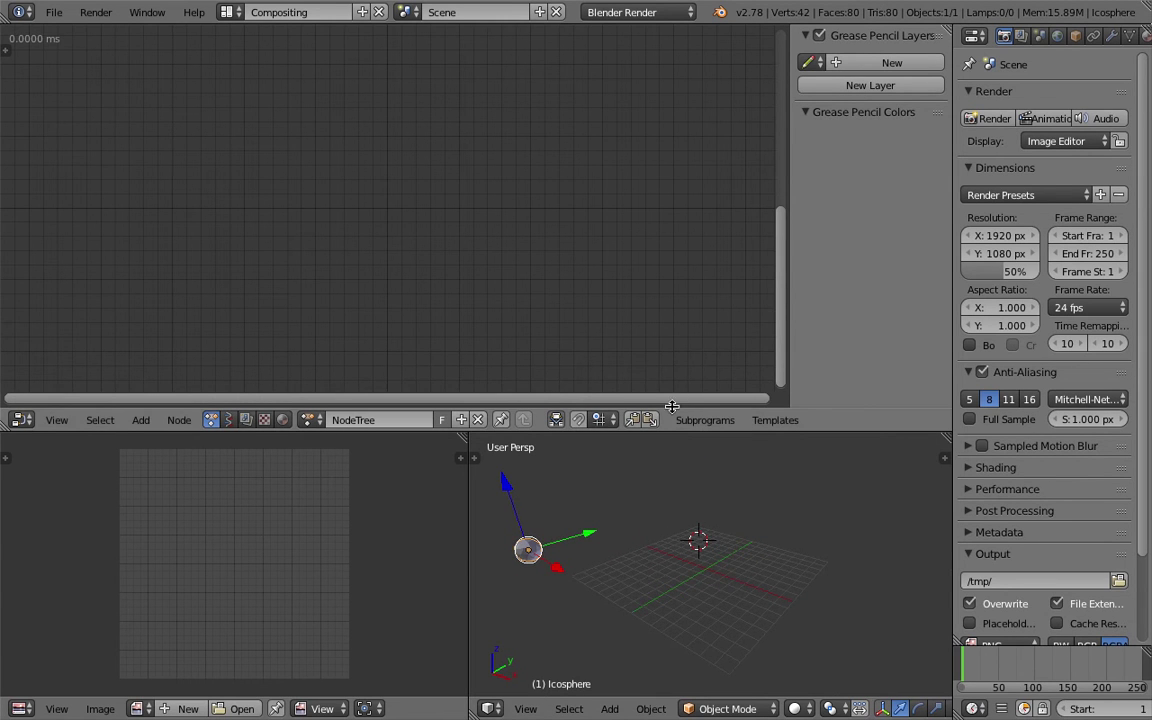
# - Insert the 3D Grid template into the node tree and place its nodes in the empty workspace
pyautogui.click(763, 422)
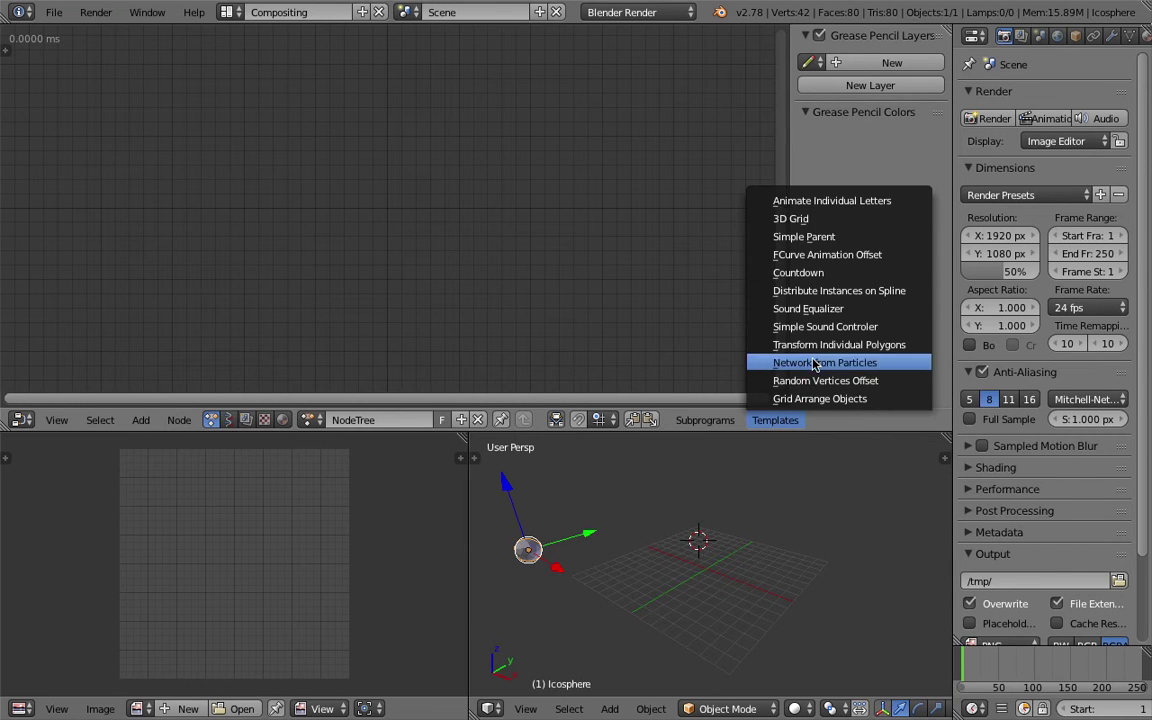
pyautogui.click(785, 219)
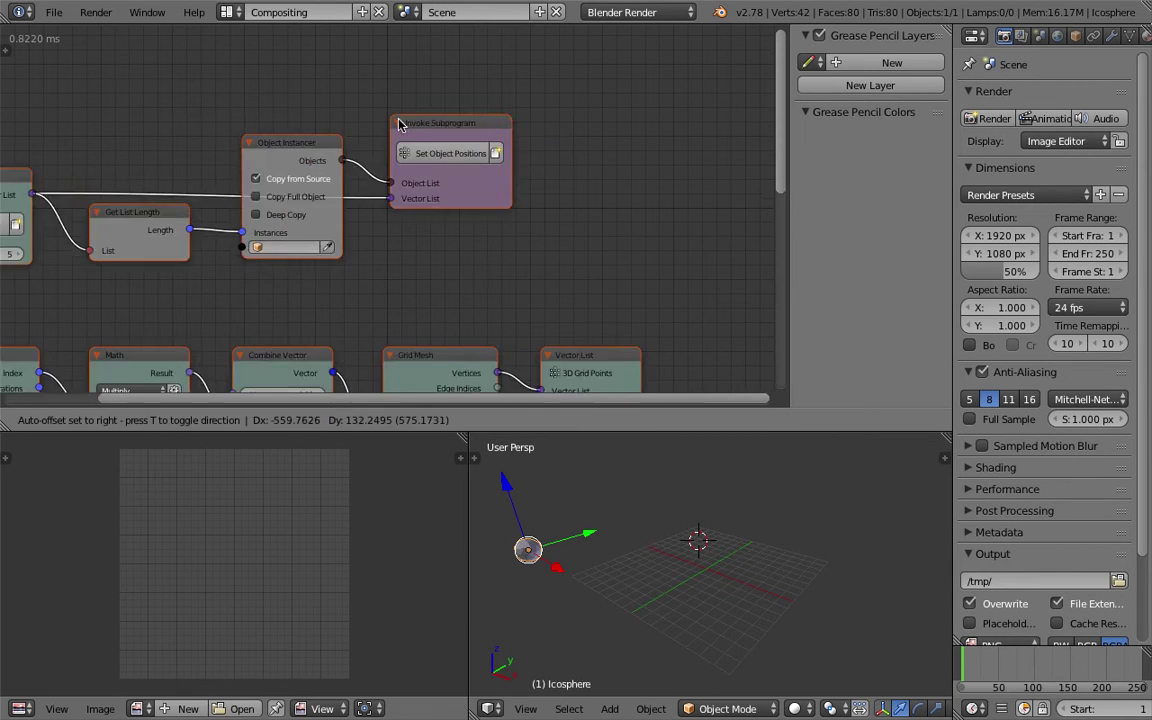
pyautogui.click(497, 105)
pyautogui.scroll(-2, 437, 255)
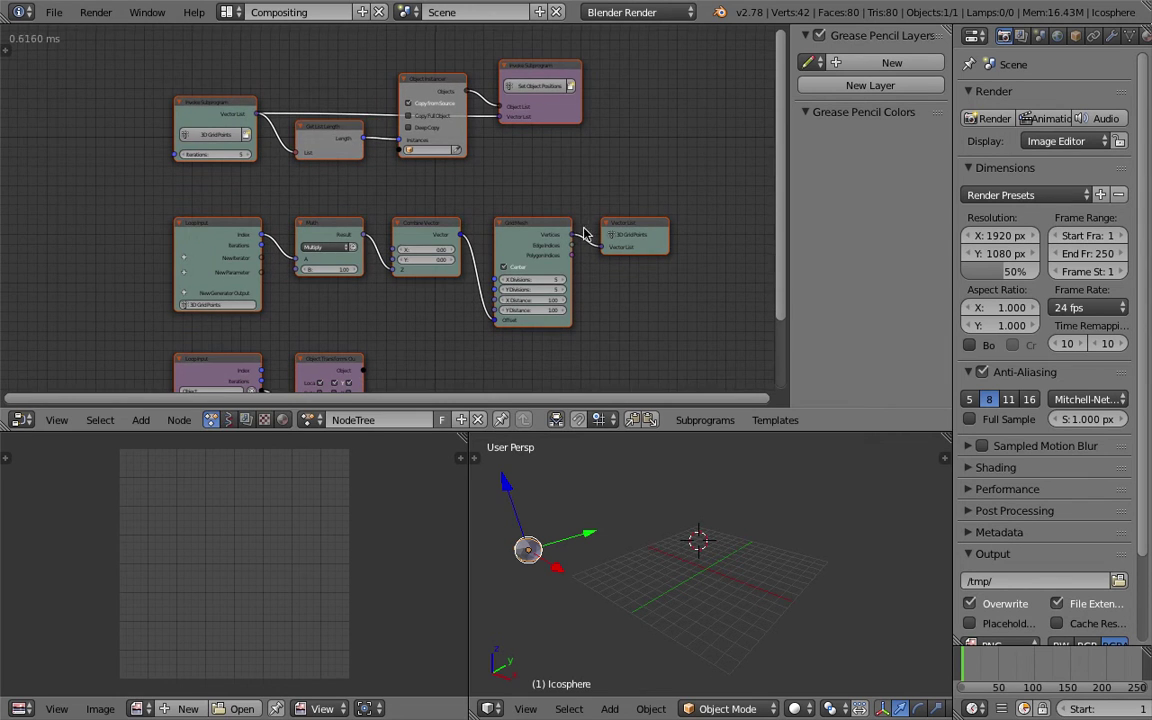
# - Set the 3D Grid Points subprogram's iterations and the Grid Mesh node's X and Y divisions to 7
pyautogui.moveTo(725, 434); pyautogui.dragTo(725, 477)
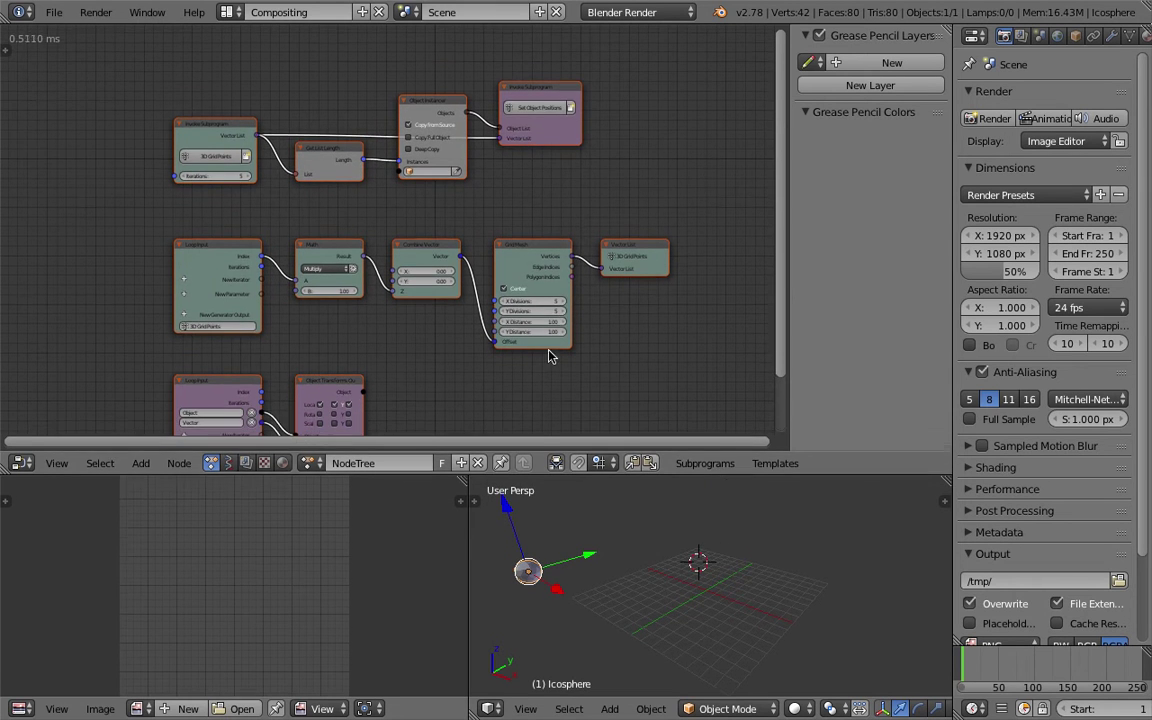
pyautogui.scroll(1, 527, 292)
pyautogui.scroll(1, 527, 292)
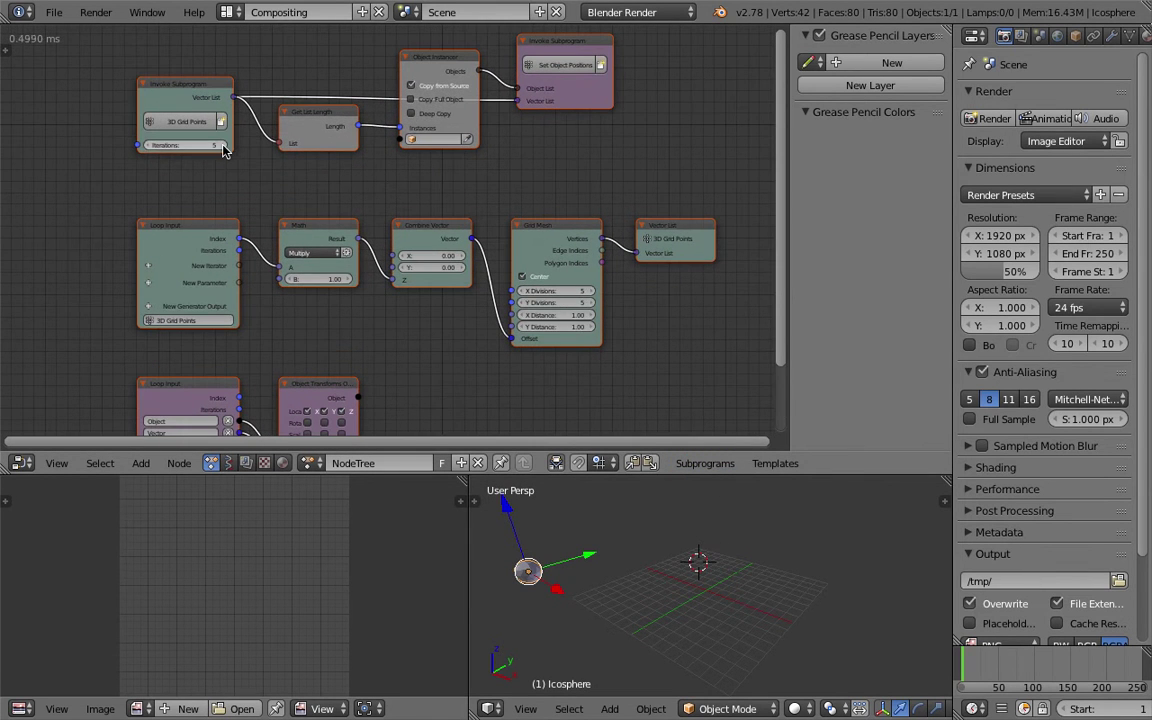
pyautogui.click(583, 291)
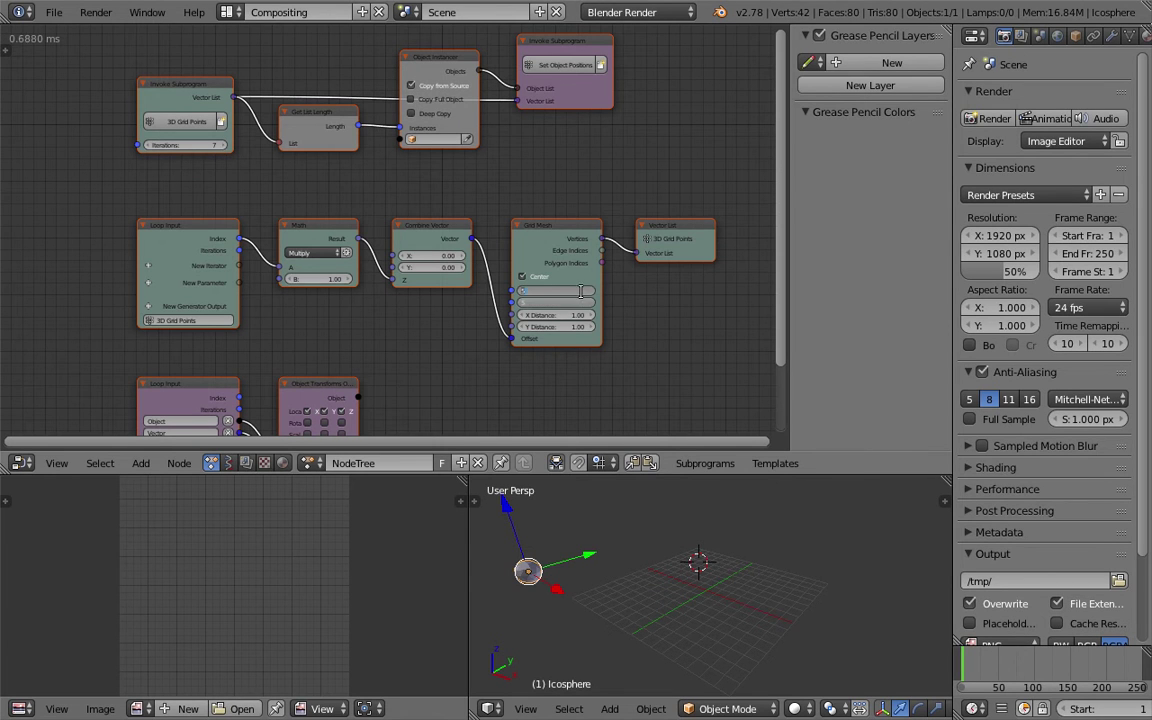
pyautogui.write('7')
pyautogui.press('Return')
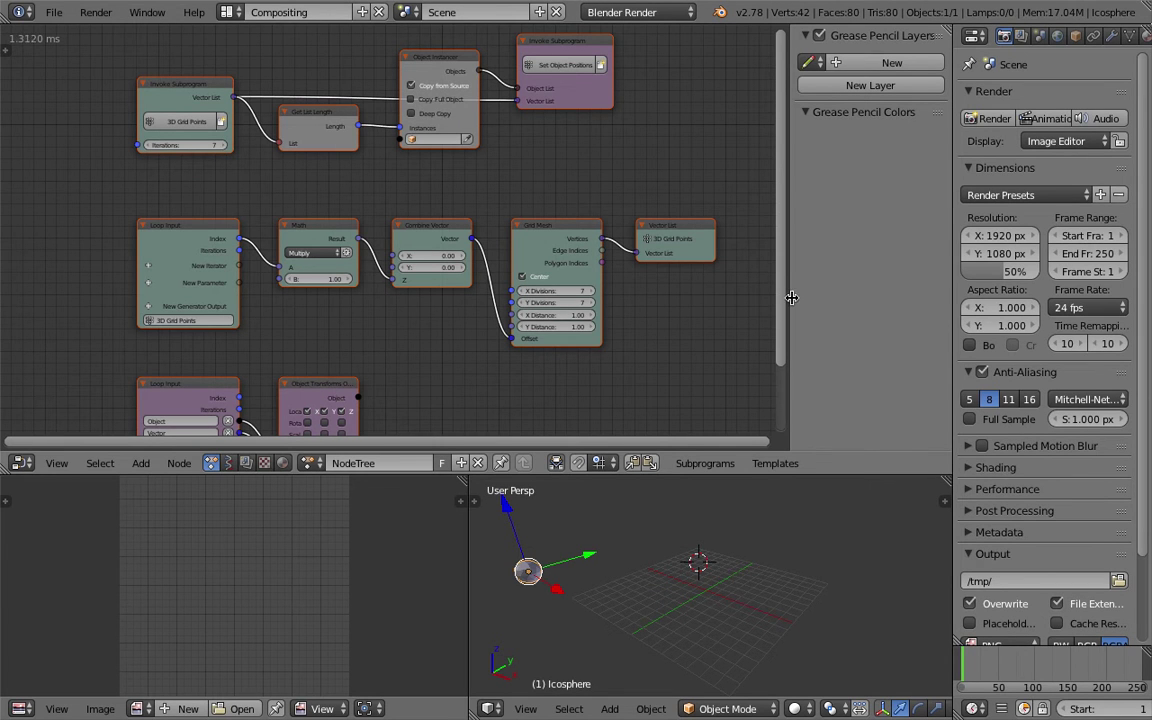
# - Hide the node editor's properties sidebar and reduce the editor's height to give the 3D view more room
pyautogui.moveTo(789, 262)
pyautogui.mouseDown()
pyautogui.moveTo(889, 252)
pyautogui.moveTo(850, 257)
pyautogui.mouseUp()
pyautogui.moveTo(779, 329); pyautogui.dragTo(760, 288, button='middle')
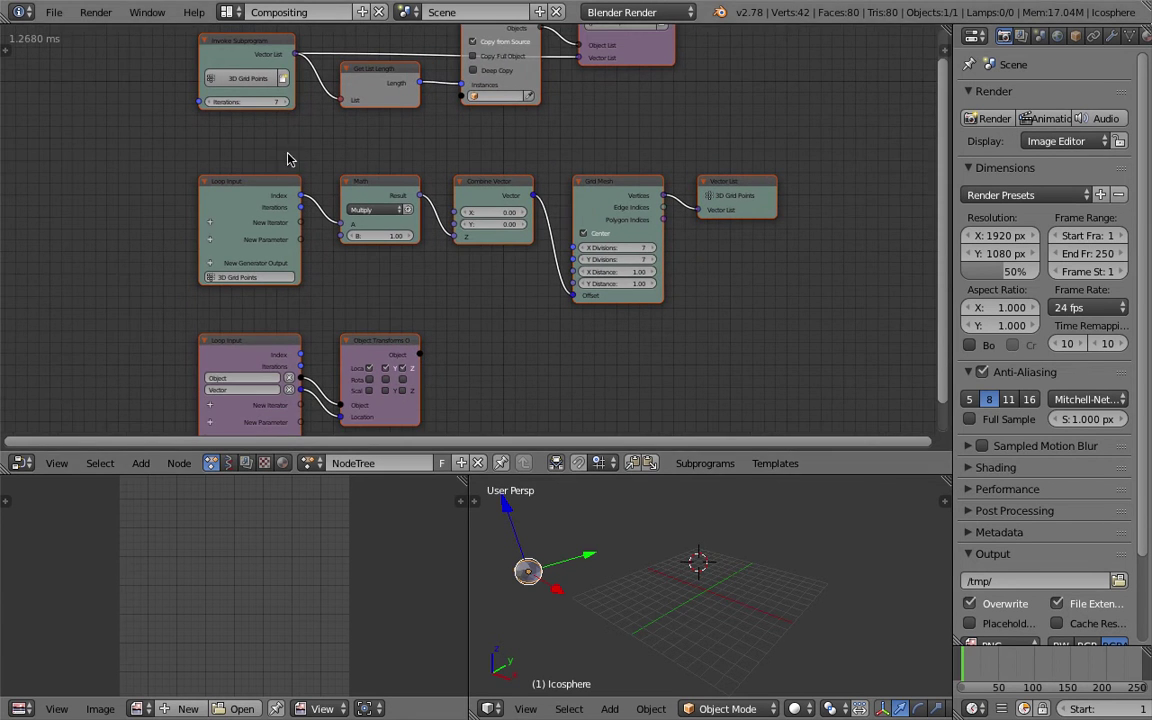
pyautogui.scroll(-1, 395, 47)
pyautogui.moveTo(468, 130); pyautogui.dragTo(470, 186, button='middle')
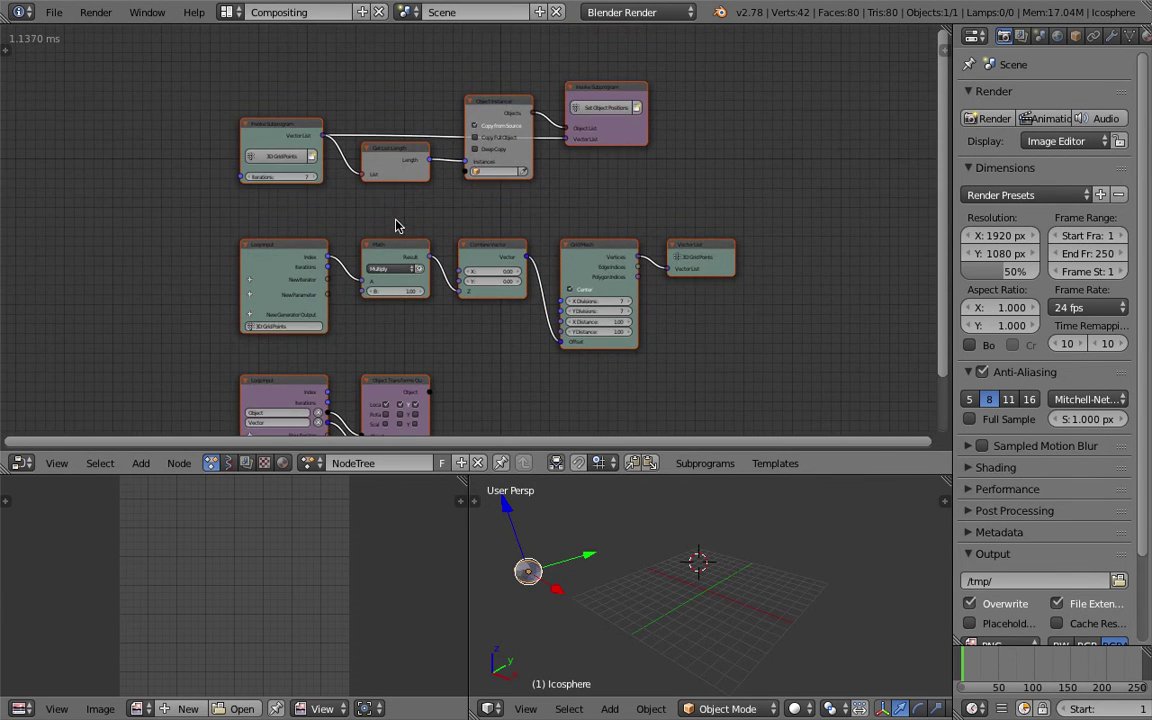
pyautogui.scroll(1, 430, 182)
pyautogui.moveTo(580, 579); pyautogui.dragTo(612, 556, button='middle')
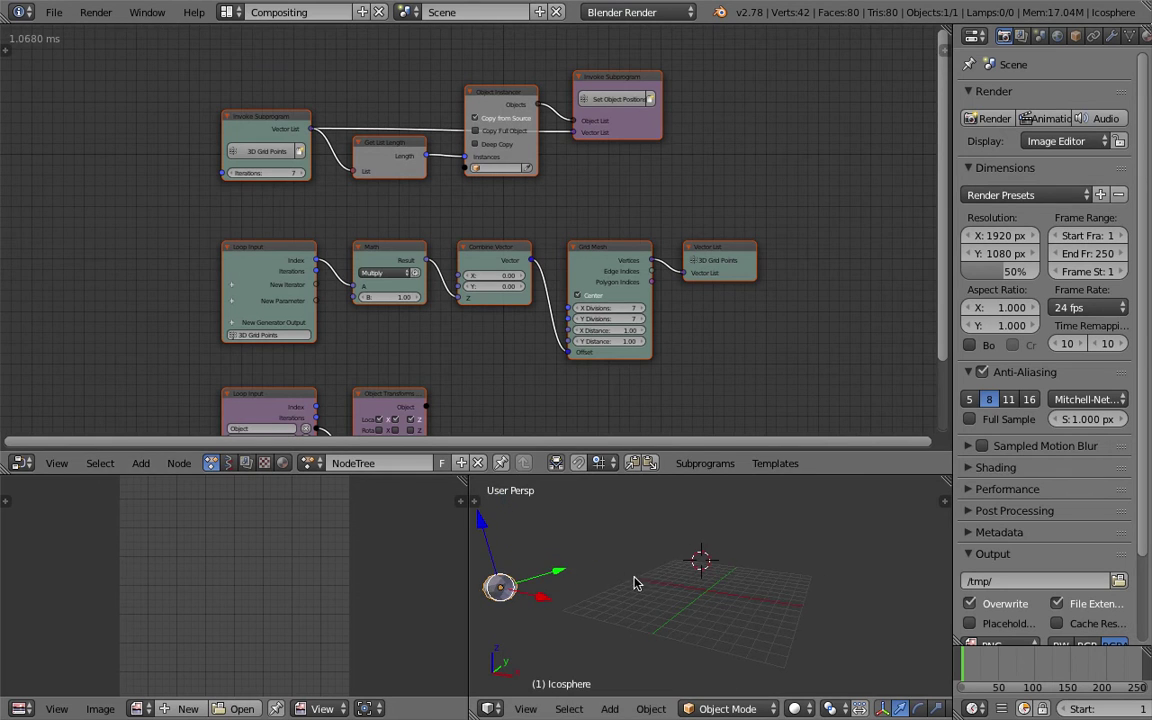
pyautogui.click(708, 477)
pyautogui.moveTo(707, 475); pyautogui.dragTo(707, 399)
# - Assign Icosphere as the source object of the Object Instancer node
pyautogui.click(508, 131)
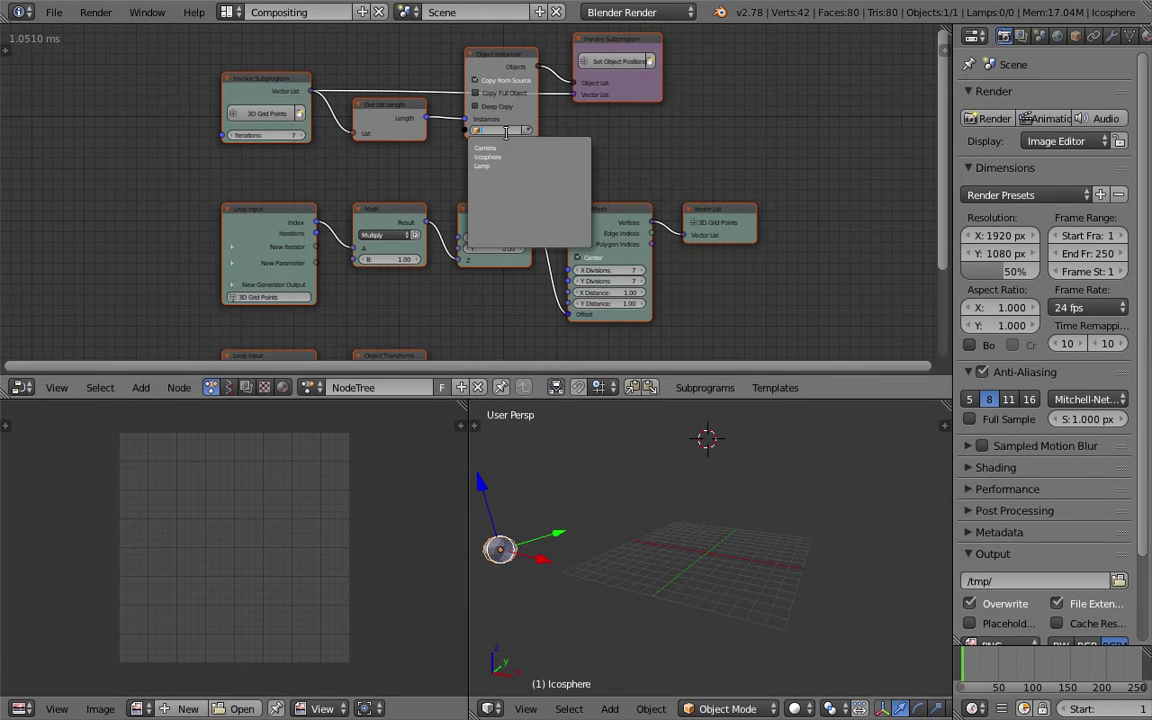
pyautogui.moveTo(771, 532); pyautogui.dragTo(695, 520, button='middle')
pyautogui.scroll(1, 695, 520)
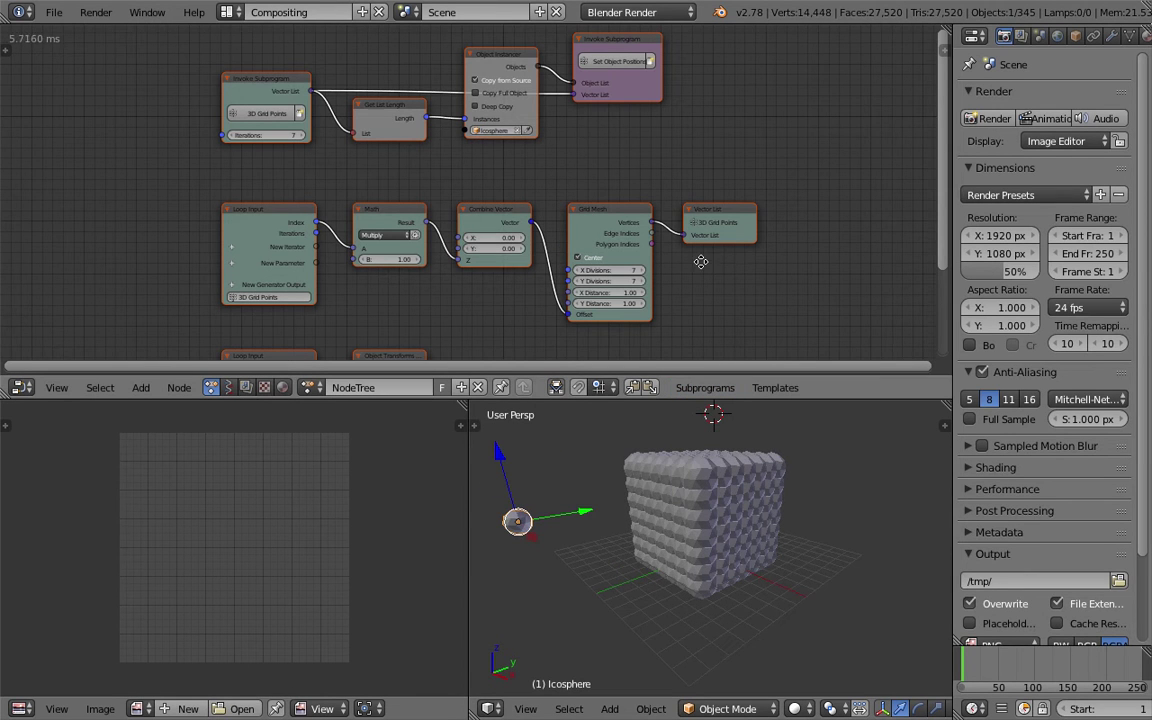
# - Enable all scale axes on the Object Transforms node and set the X, Y and Z scale to 0.40
pyautogui.moveTo(702, 261); pyautogui.dragTo(718, 158, button='middle')
pyautogui.moveTo(551, 272); pyautogui.dragTo(634, 219, button='middle')
pyautogui.scroll(2, 502, 263)
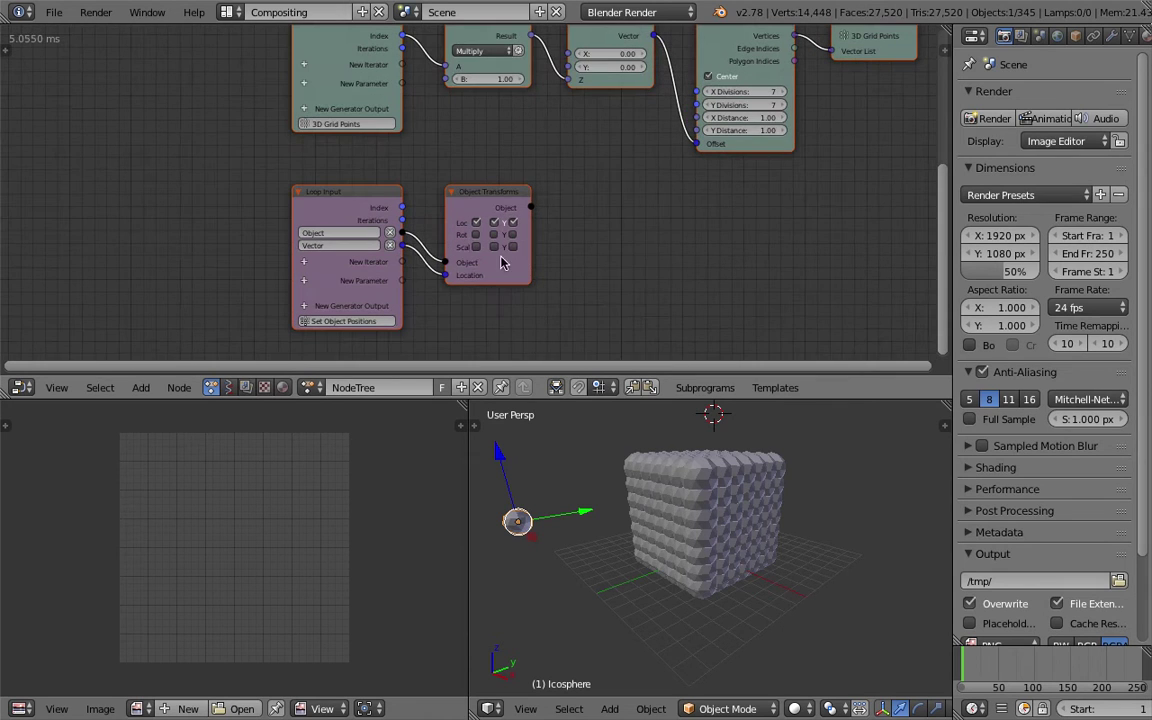
pyautogui.click(475, 248)
pyautogui.click(494, 247)
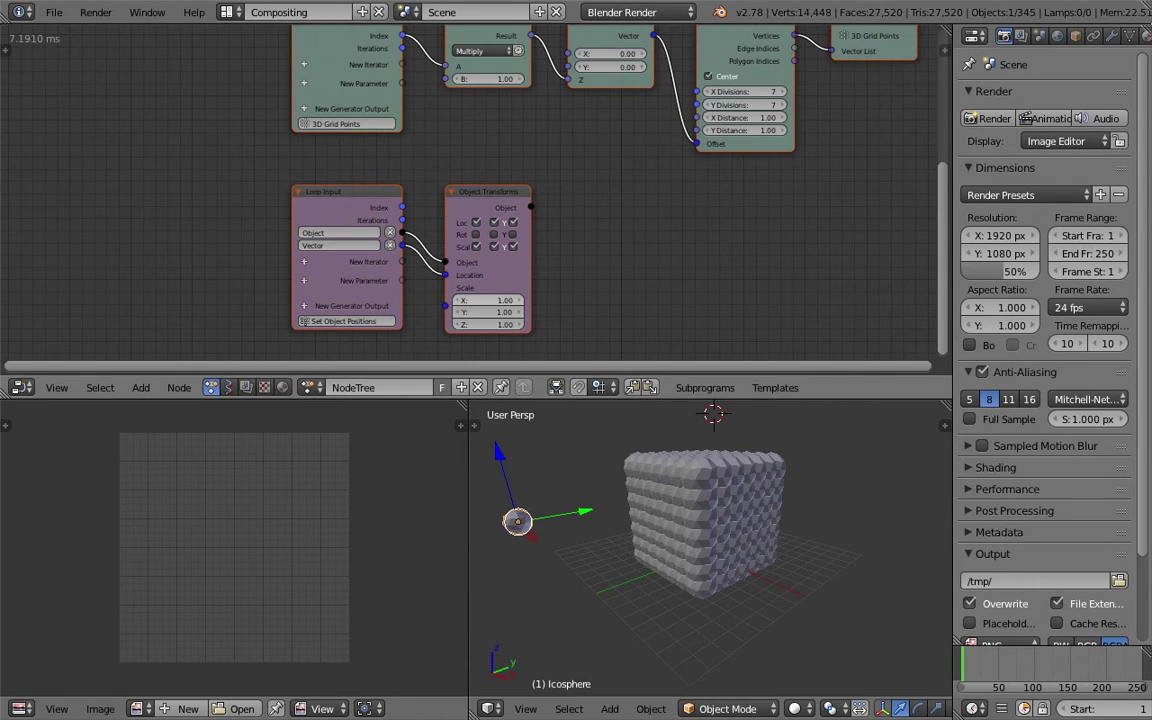
pyautogui.moveTo(488, 300); pyautogui.dragTo(428, 325)
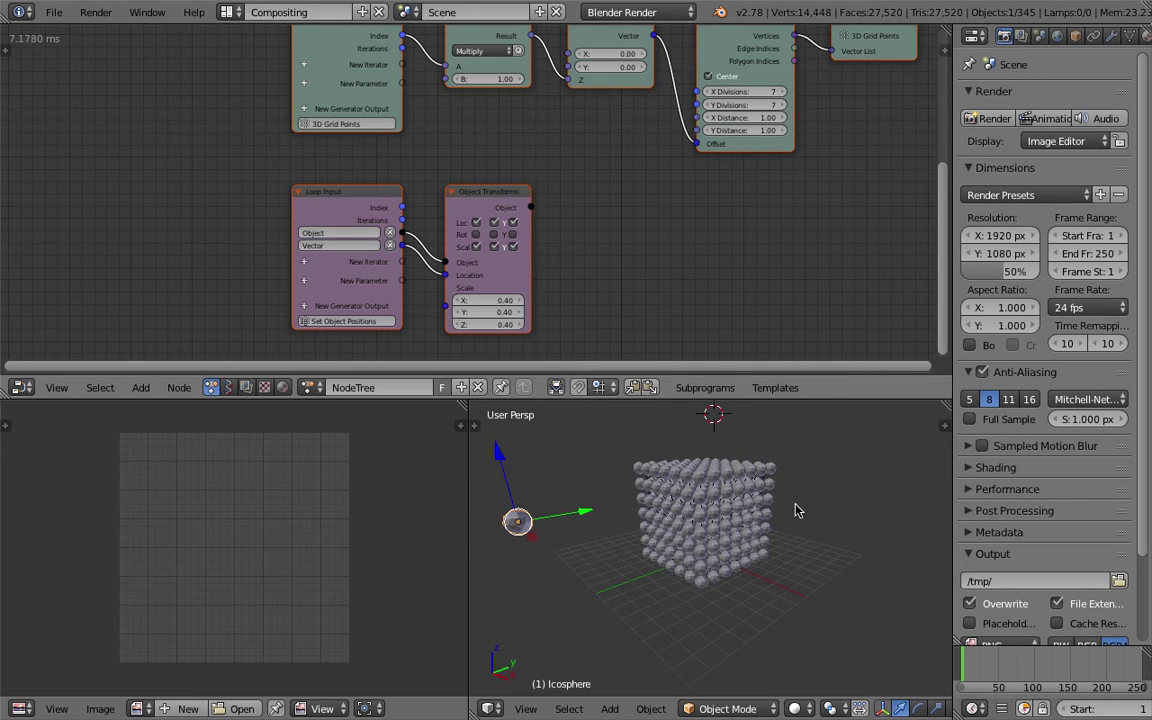
pyautogui.moveTo(795, 506); pyautogui.dragTo(826, 522, button='middle')
pyautogui.scroll(3, 838, 522)
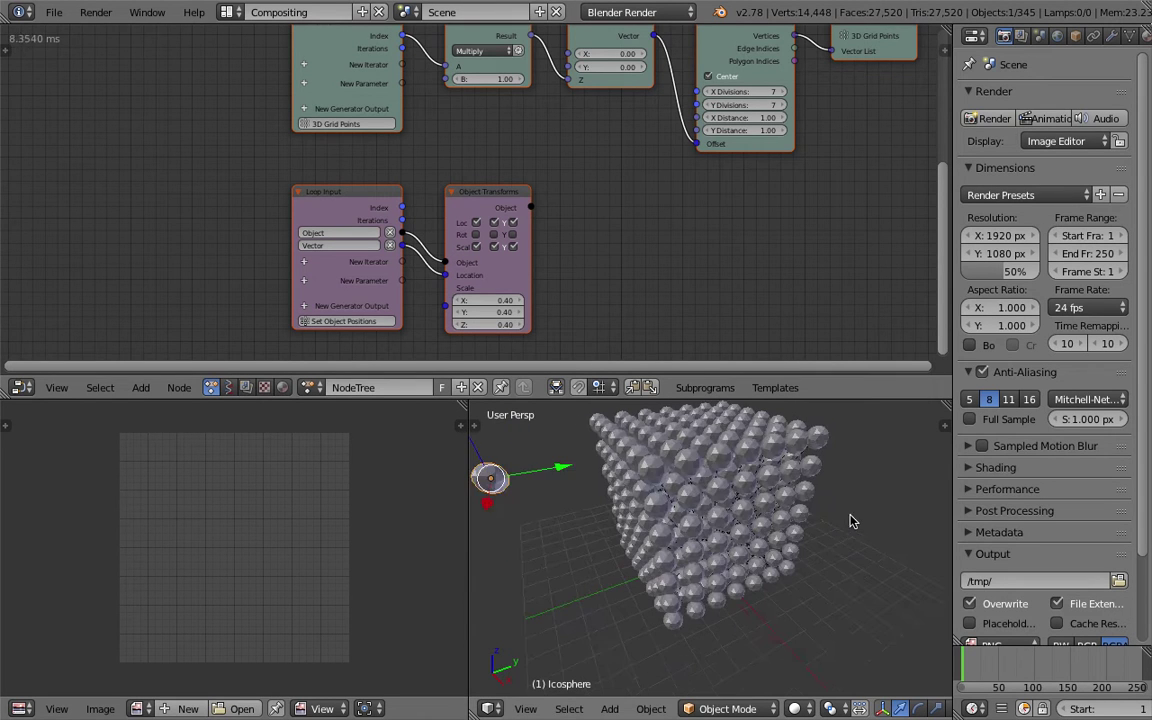
pyautogui.keyDown('shift'); pyautogui.moveTo(717, 404); pyautogui.dragTo(739, 447, button='middle'); pyautogui.keyUp('shift')
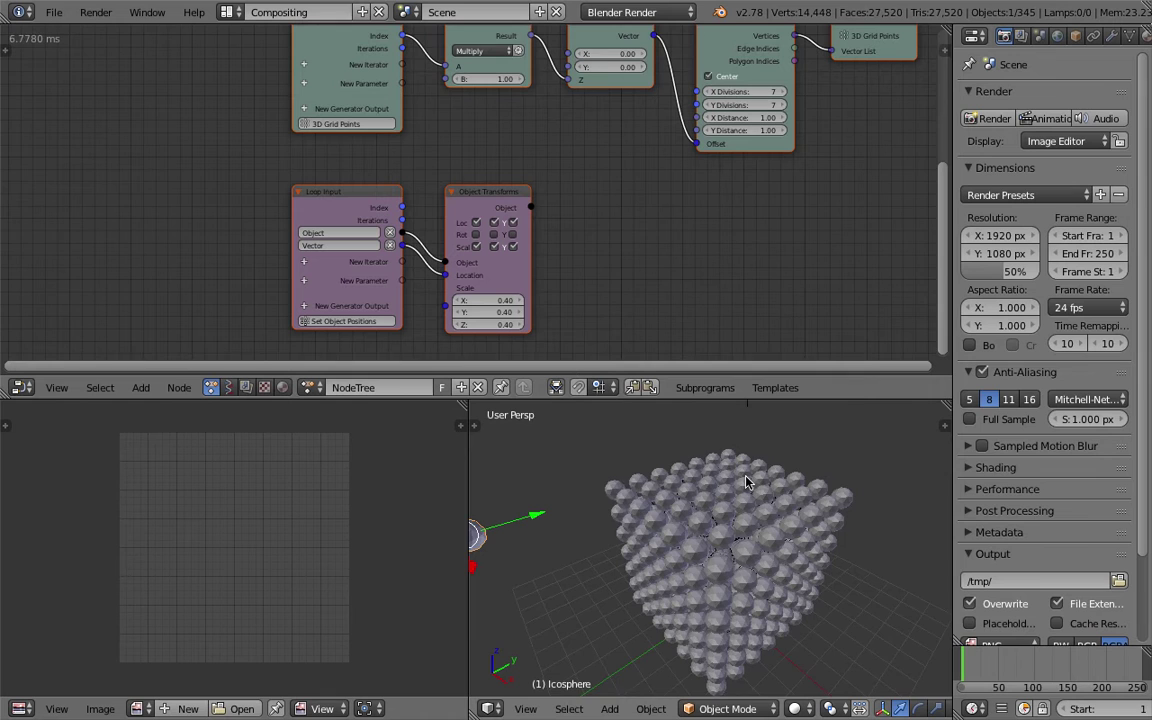
pyautogui.scroll(-1, 725, 481)
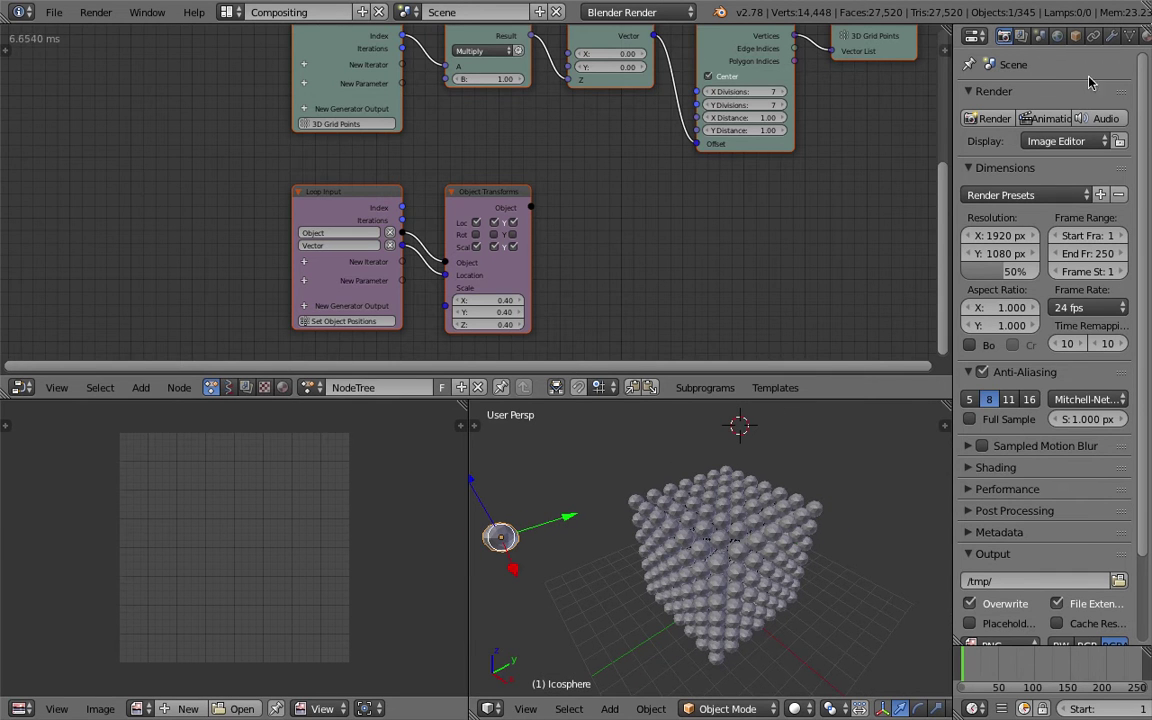
# - Create a new material for the icosphere and enable Object Color in its options
pyautogui.scroll(-2, 1113, 45)
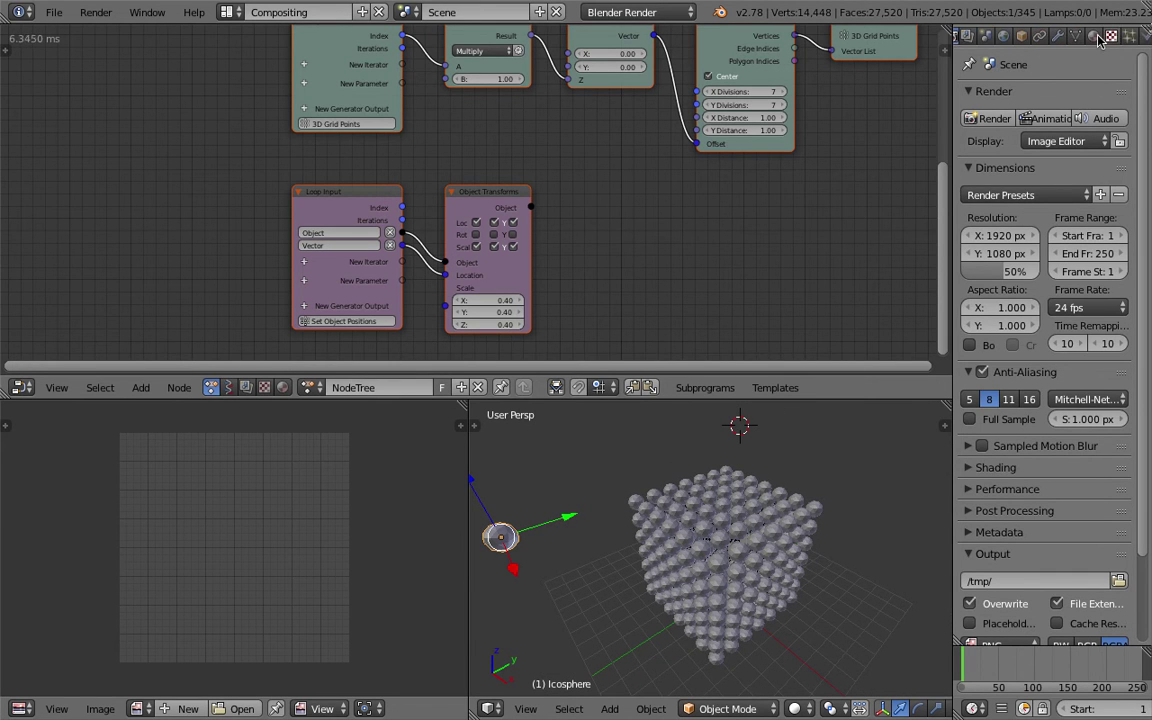
pyautogui.click(1096, 38)
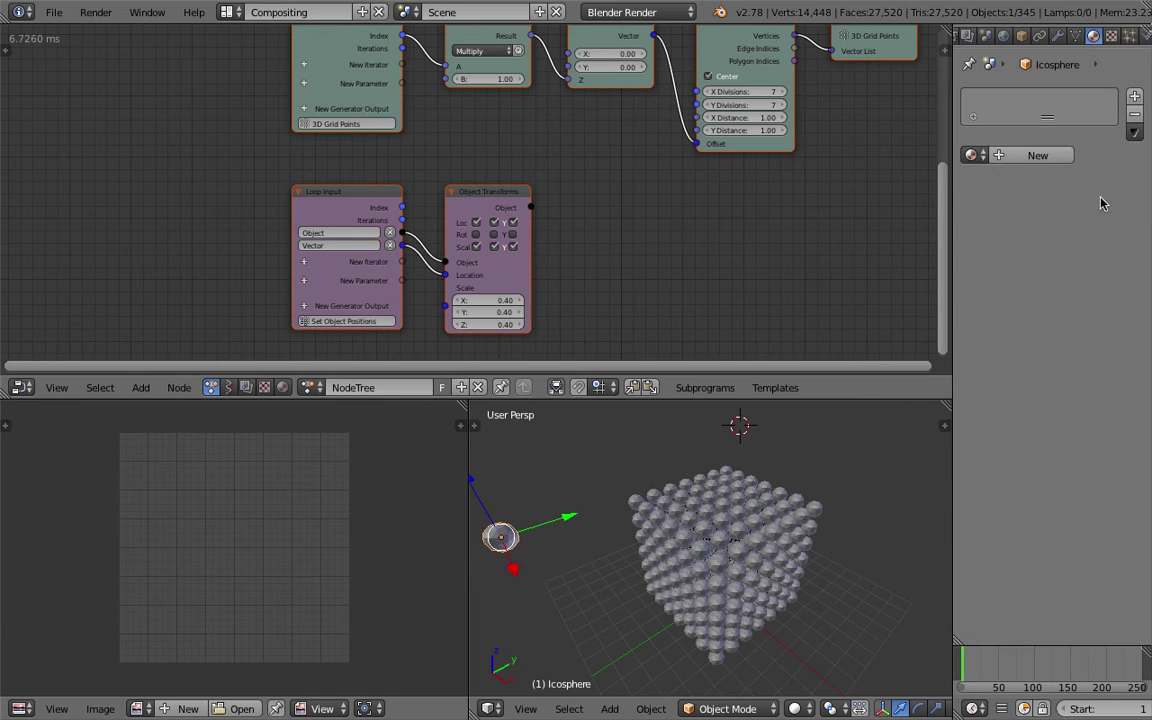
pyautogui.click(1053, 160)
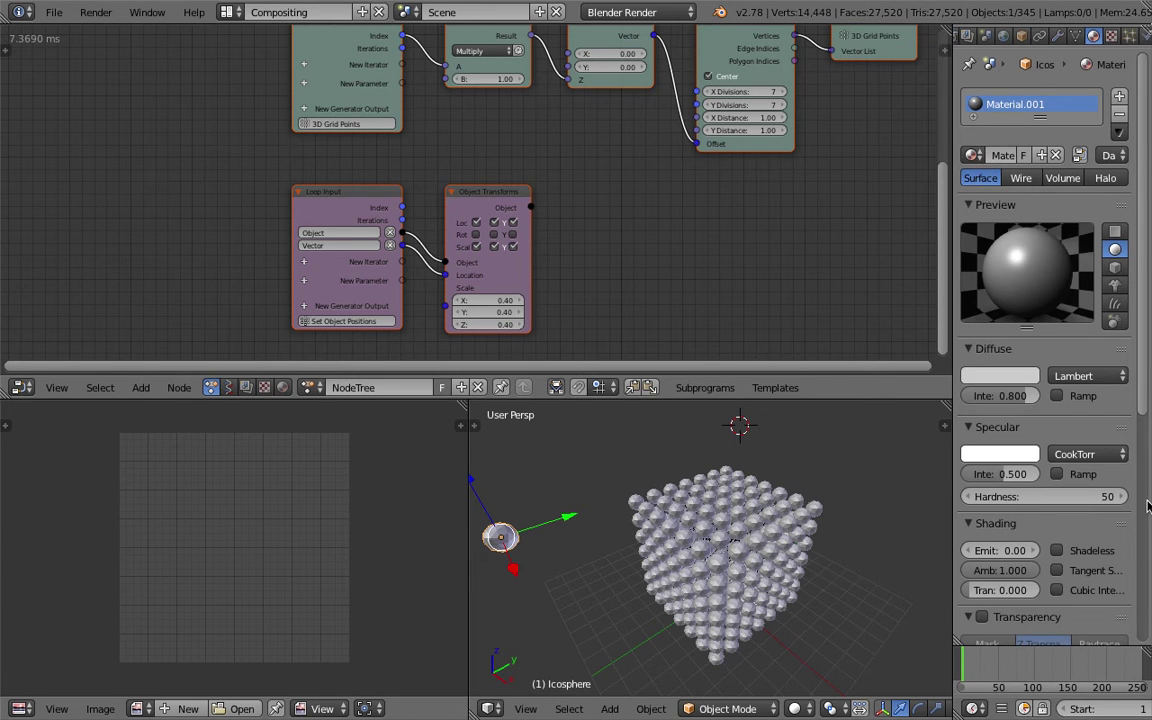
pyautogui.scroll(-8, 1140, 405)
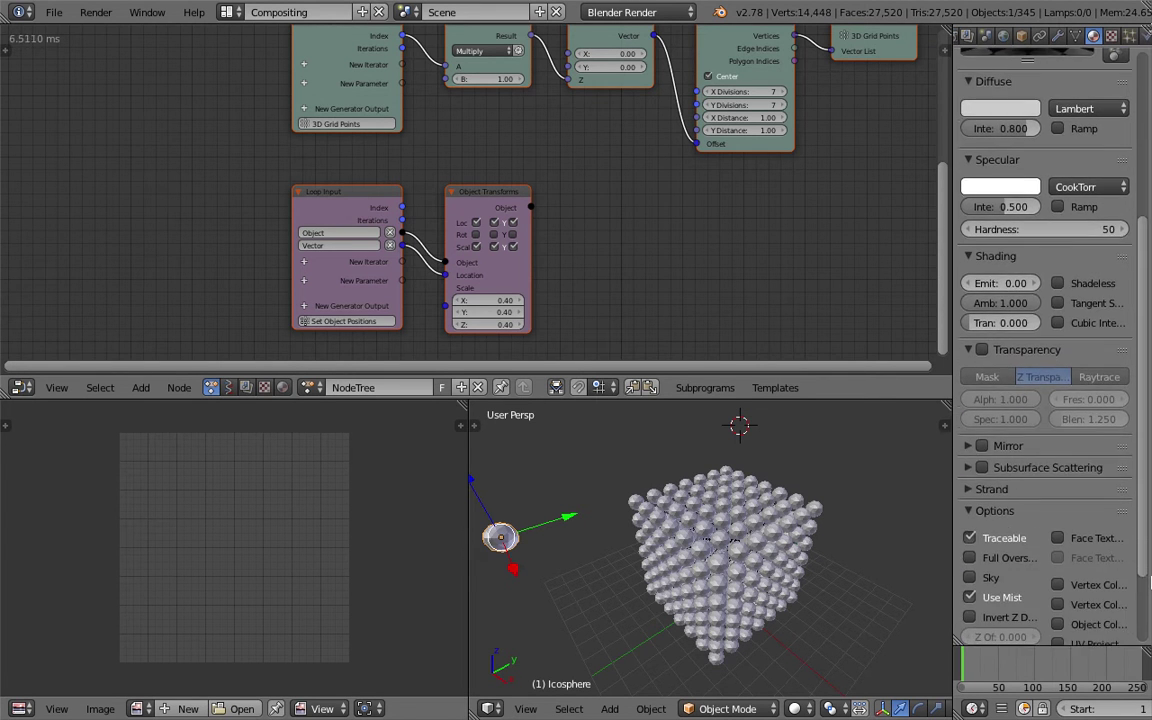
# - Change the node tree's auto execution from Always to Tree Changed, Frame Changed and Property Changed
pyautogui.click(8, 48)
pyautogui.click(10, 120)
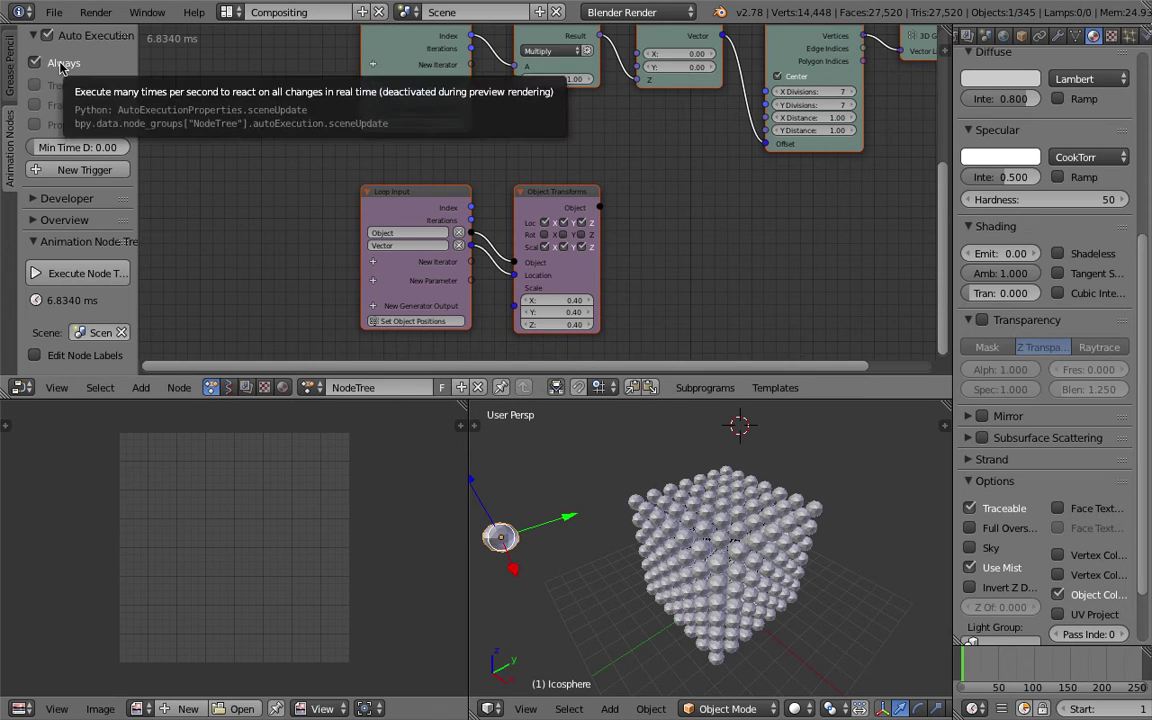
pyautogui.click(59, 64)
pyautogui.moveTo(57, 84); pyautogui.dragTo(59, 125)
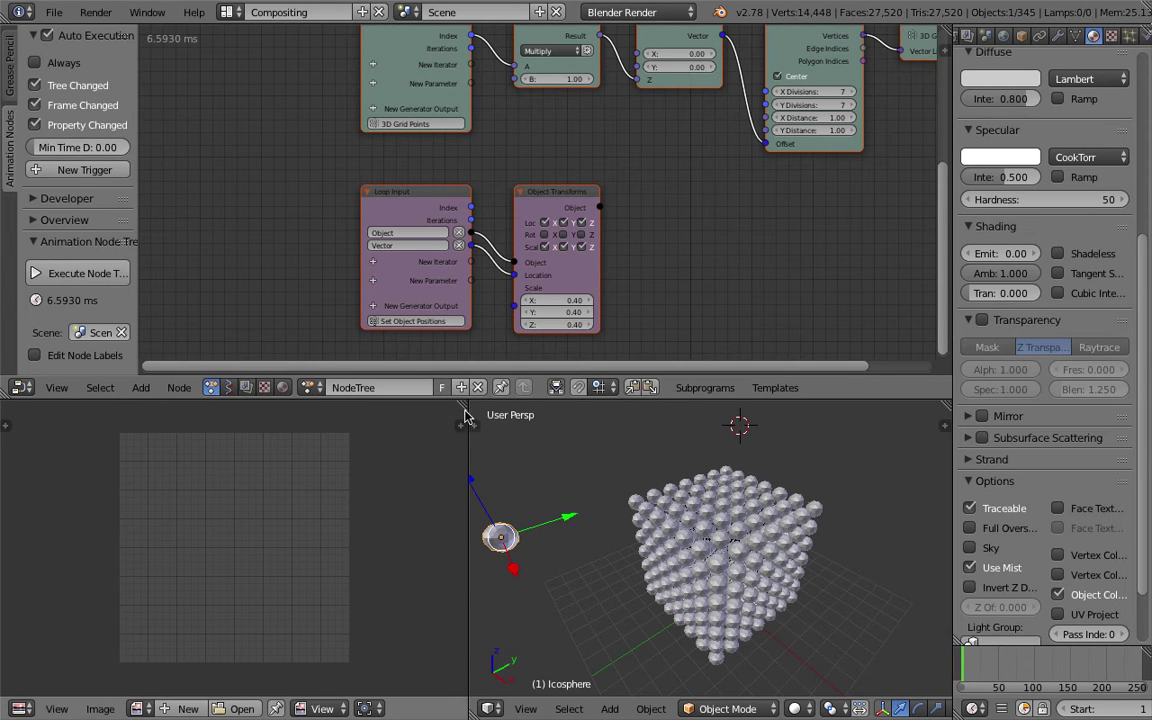
# - Widen the 3D view across the area occupied by the image editor and frame the sphere grid
pyautogui.moveTo(465, 416); pyautogui.dragTo(165, 425)
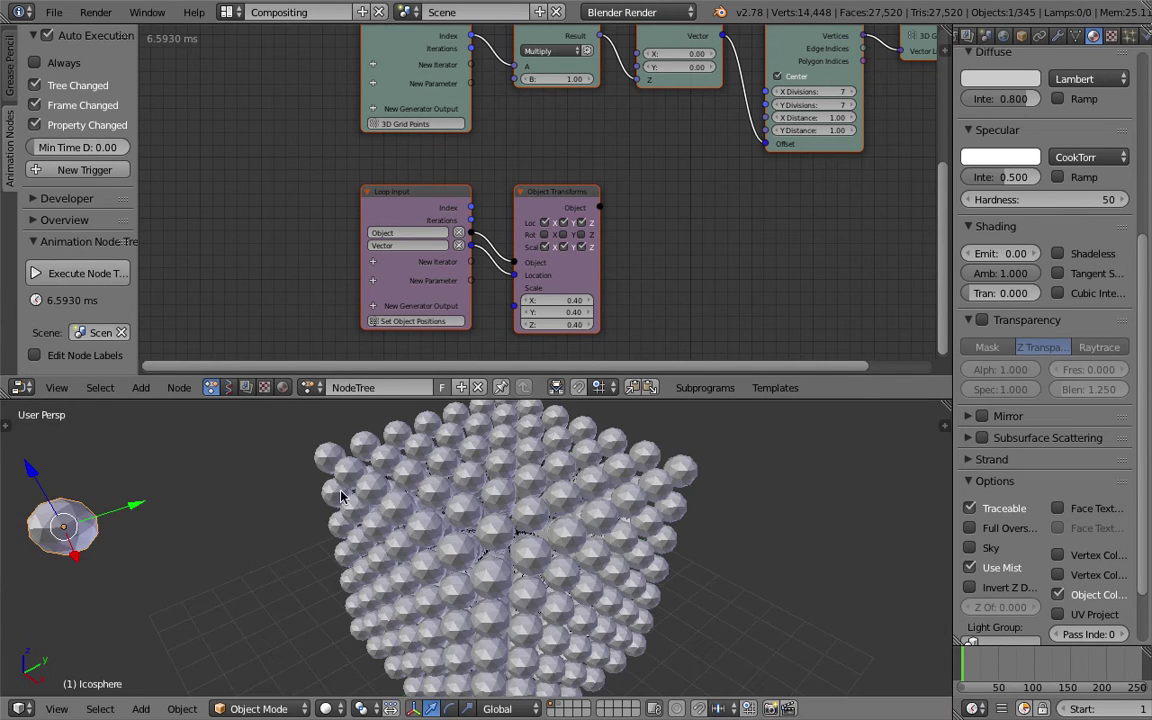
pyautogui.moveTo(516, 491); pyautogui.dragTo(497, 447, button='middle')
pyautogui.scroll(-3, 522, 522)
pyautogui.moveTo(575, 548); pyautogui.dragTo(620, 540, button='middle')
# - Add an Object Attribute Output node beside the Object Transforms node of the Set Object Positions loop
pyautogui.moveTo(755, 212); pyautogui.dragTo(590, 164, button='middle')
pyautogui.scroll(-2, 663, 211)
pyautogui.scroll(1, 583, 211)
pyautogui.scroll(3, 590, 205)
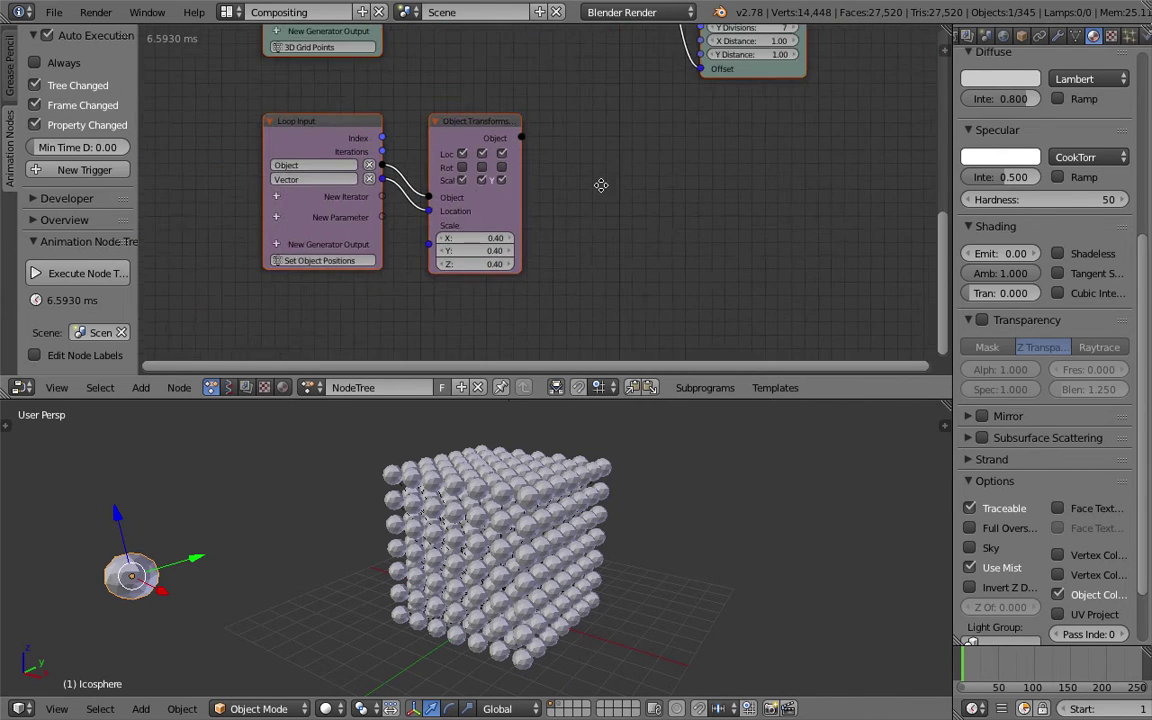
pyautogui.hotkey('shift', 'a')
pyautogui.click(615, 66)
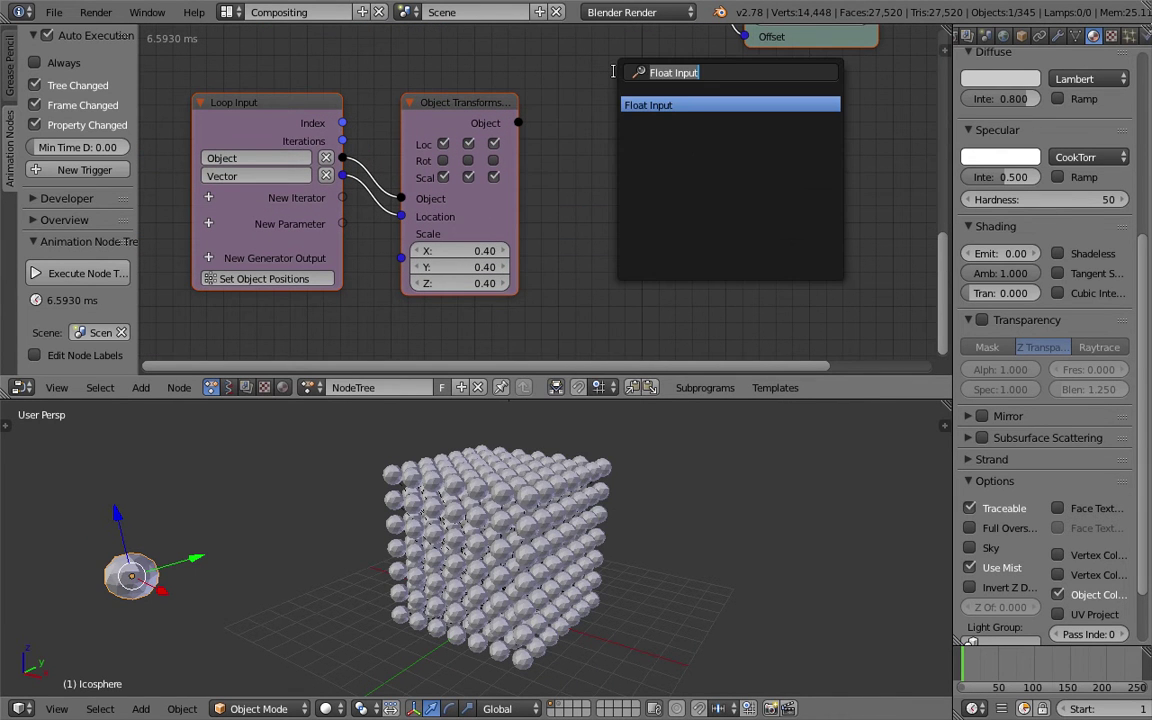
pyautogui.write('object a')
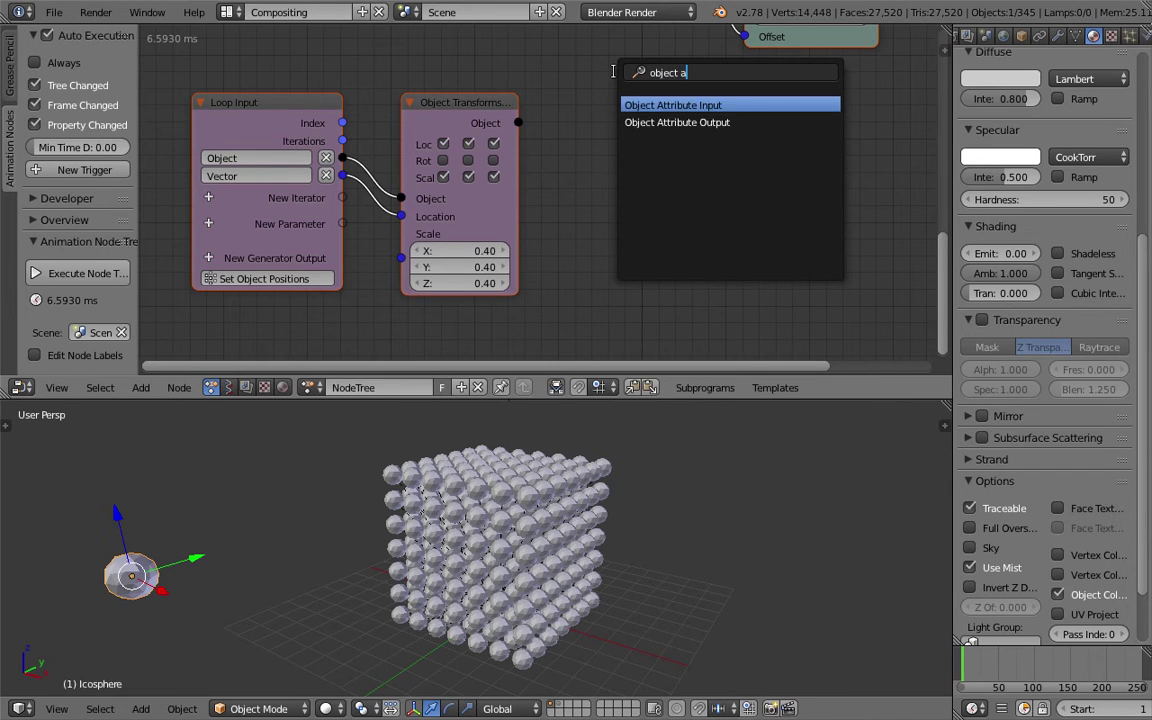
pyautogui.press('Down')
pyautogui.press('Return')
pyautogui.click(683, 156)
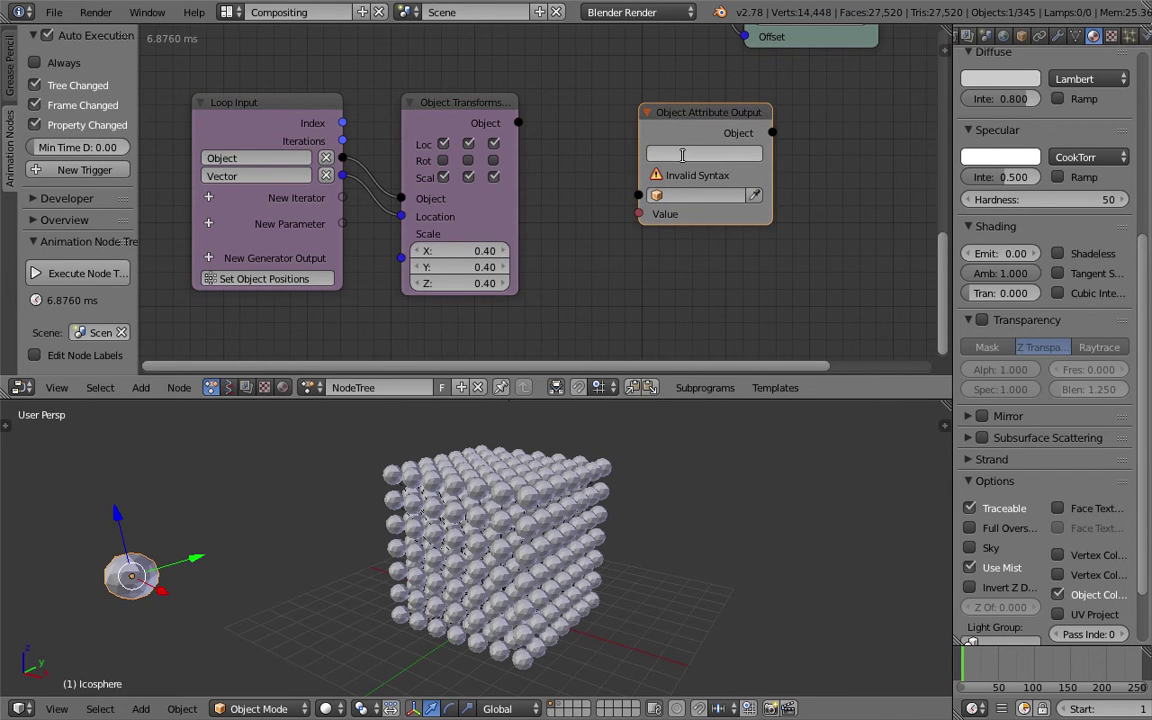
# - Set the Object Attribute Output node's attribute to color and feed it the object from Object Transforms
pyautogui.click(683, 156)
pyautogui.write('color')
pyautogui.press('Return')
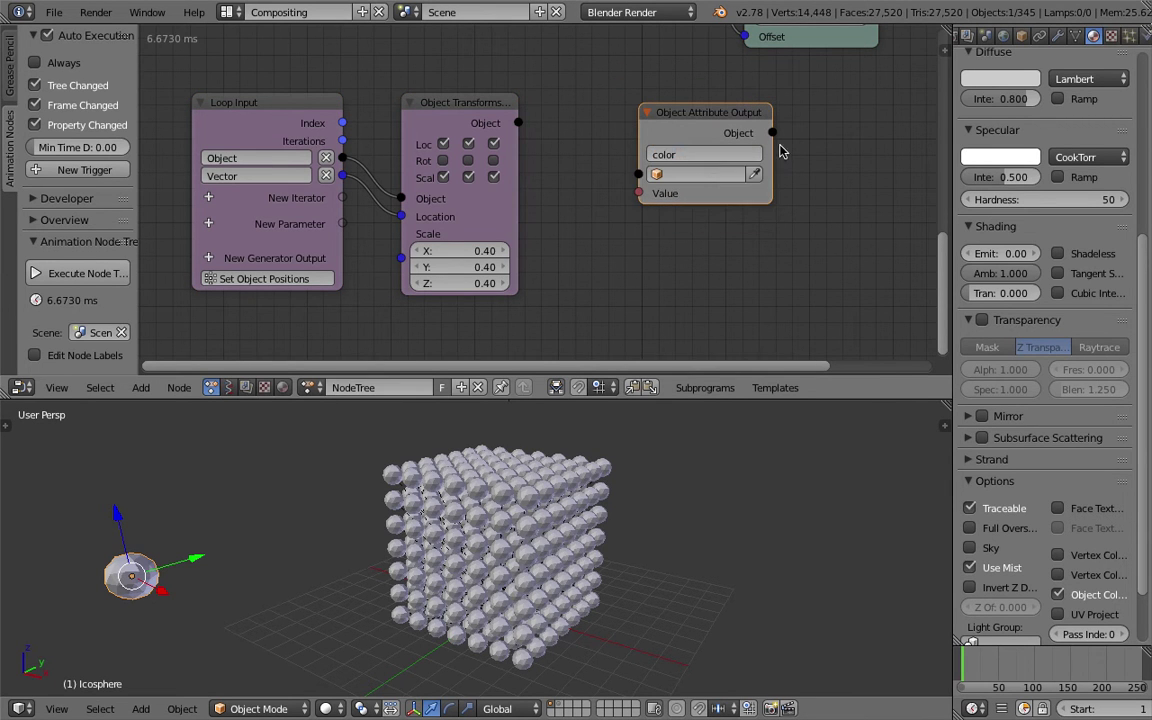
pyautogui.moveTo(518, 122); pyautogui.dragTo(640, 195)
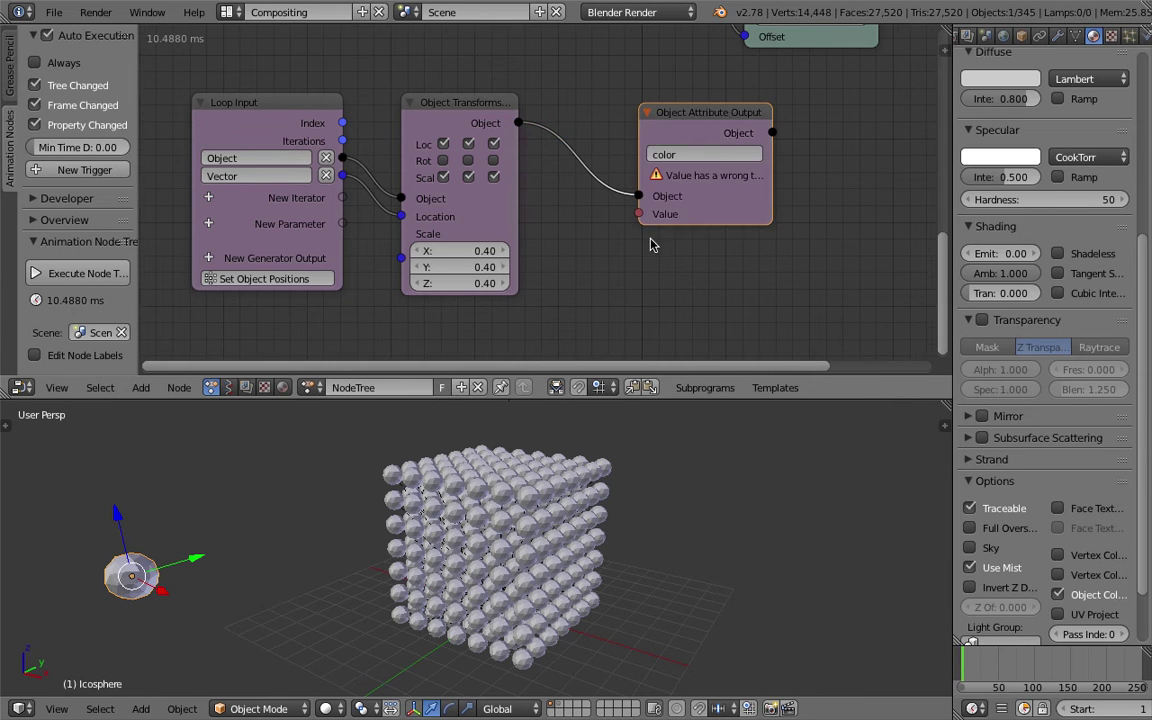
# - Widen the Object Attribute Output node and move it farther from the Object Transforms node
pyautogui.hotkey('ctrl', 's')
pyautogui.click(681, 258)
pyautogui.moveTo(785, 206); pyautogui.dragTo(875, 204)
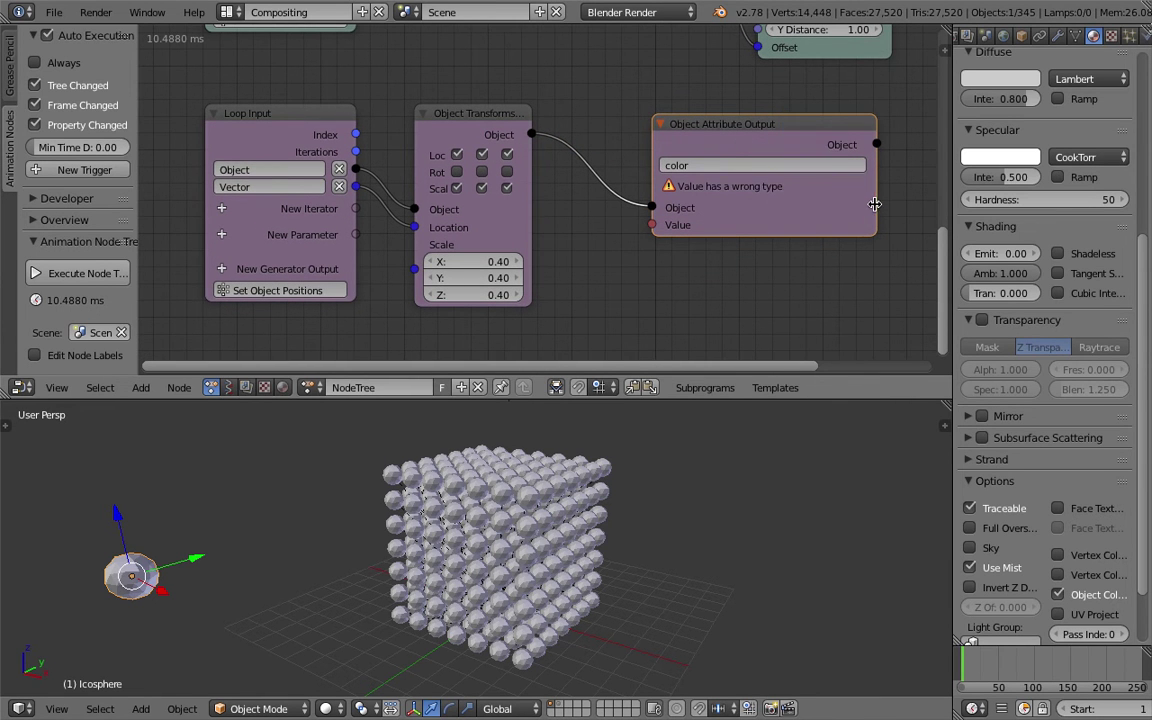
pyautogui.moveTo(771, 217); pyautogui.dragTo(948, 217)
pyautogui.scroll(-3, 681, 239)
pyautogui.moveTo(681, 239); pyautogui.dragTo(645, 221, button='middle')
# - Add a Combine Color node and connect its color to the Value input of Object Attribute Output
pyautogui.hotkey('ctrl', 's')
pyautogui.click(661, 228)
pyautogui.hotkey('shift', 'a')
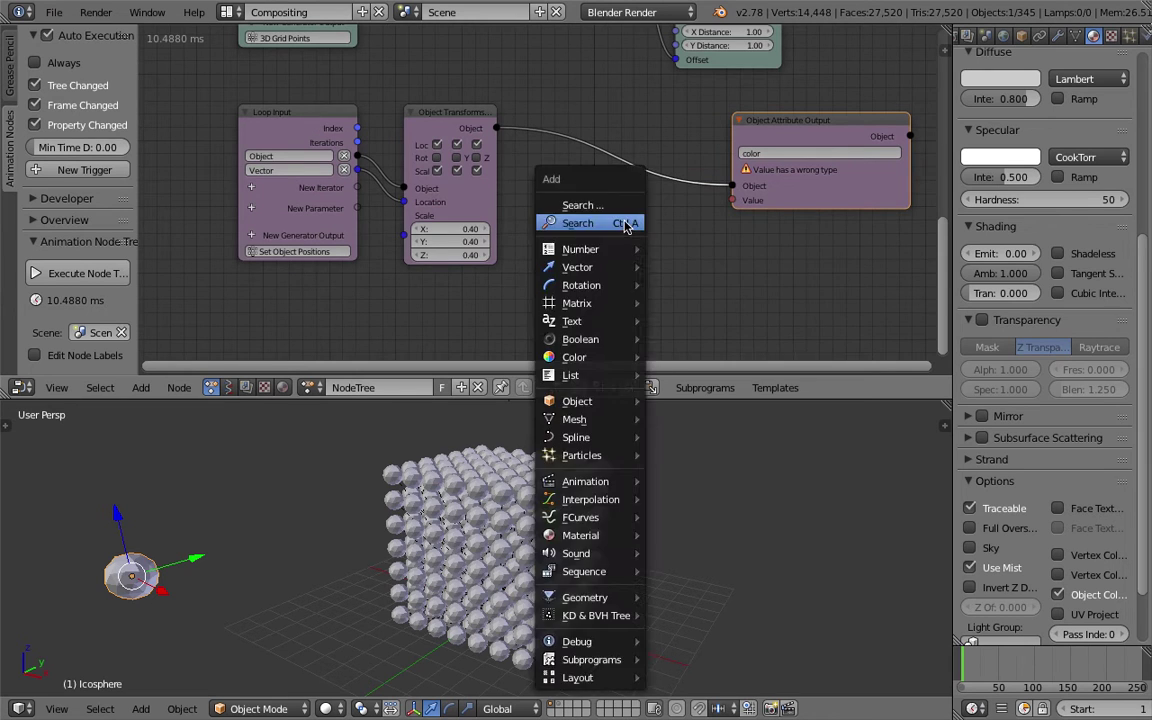
pyautogui.click(623, 222)
pyautogui.write('comnine')
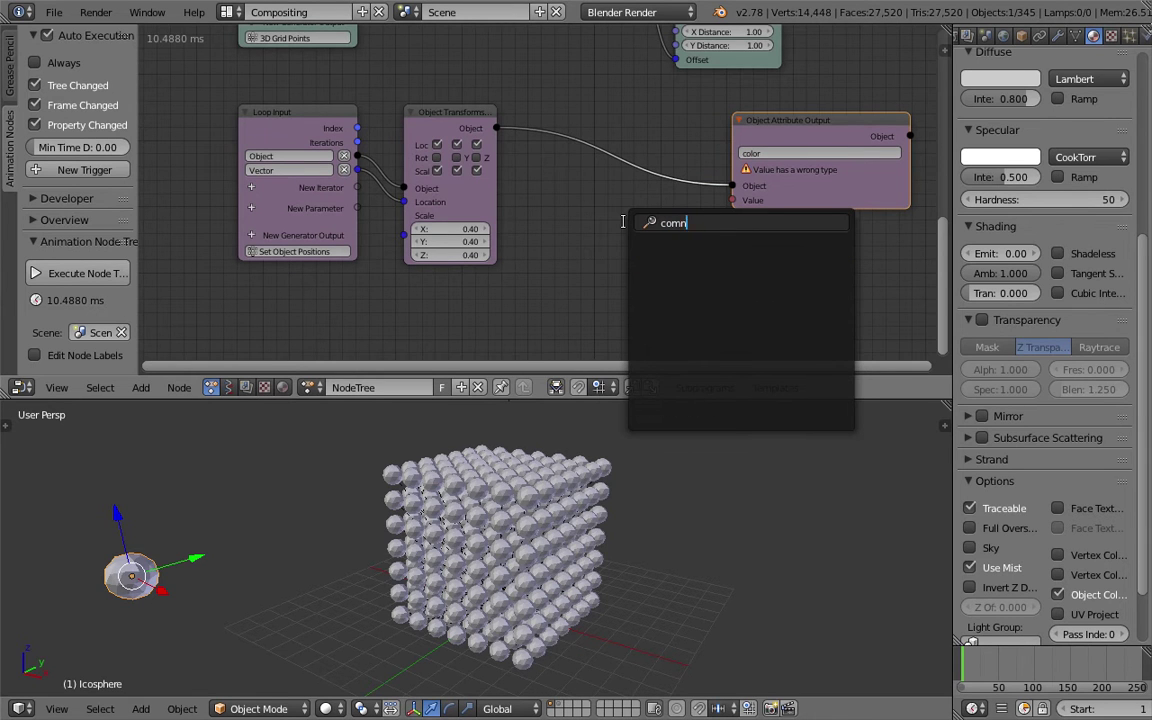
pyautogui.press('BackSpace')
pyautogui.write('bine co')
pyautogui.press('Return')
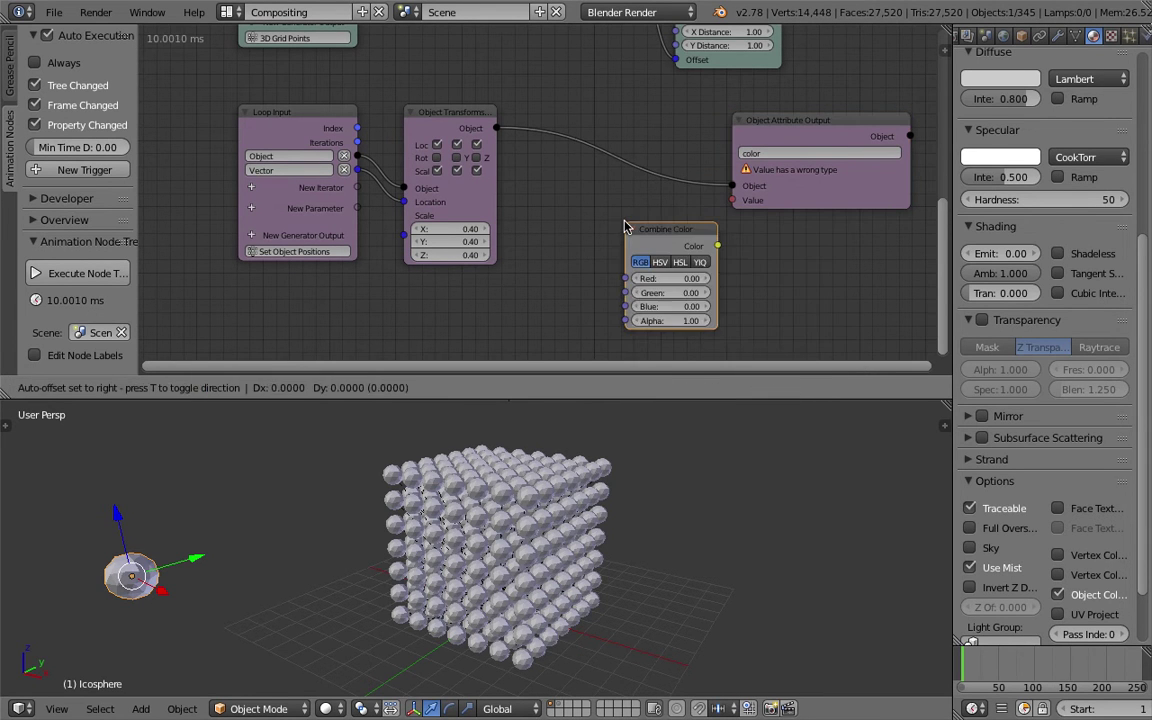
pyautogui.click(569, 228)
pyautogui.moveTo(661, 246); pyautogui.dragTo(733, 201)
# - Set the Combine Color node to red 1.14, green 1.65 and blue 1.23 to test the instances' colouring
pyautogui.moveTo(655, 264); pyautogui.dragTo(636, 233, button='middle')
pyautogui.scroll(3, 615, 236)
pyautogui.moveTo(592, 250); pyautogui.dragTo(763, 267)
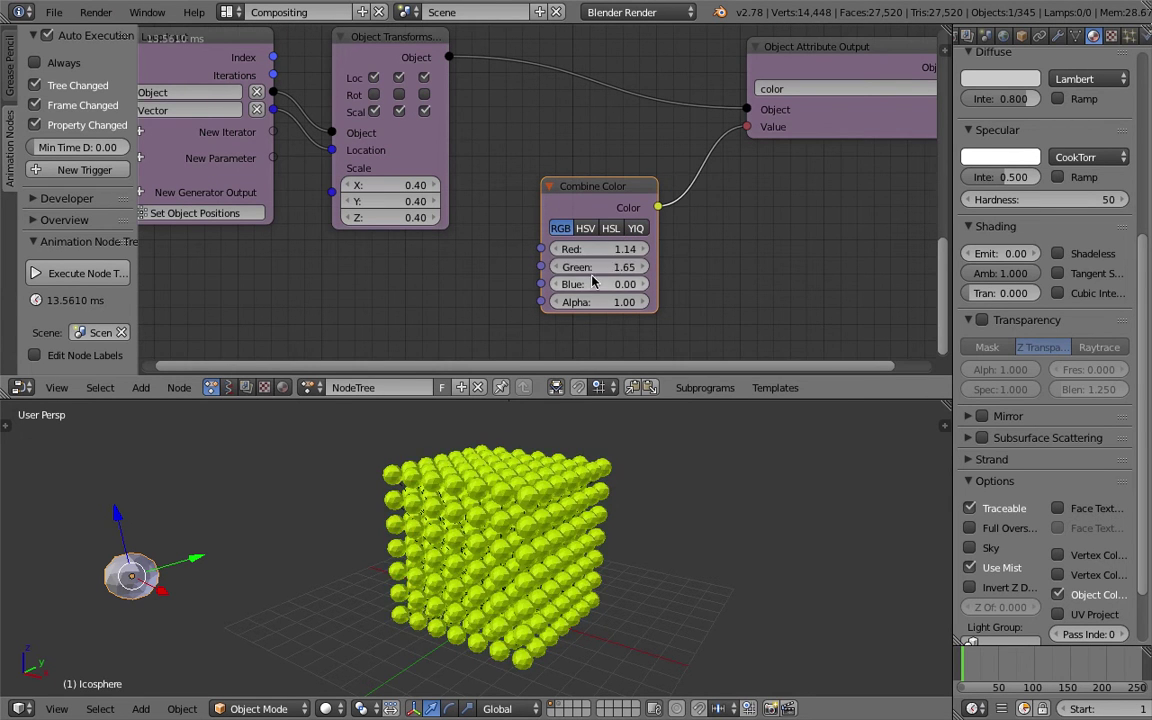
pyautogui.moveTo(595, 284); pyautogui.dragTo(646, 284)
pyautogui.moveTo(500, 620); pyautogui.dragTo(522, 681, button='middle')
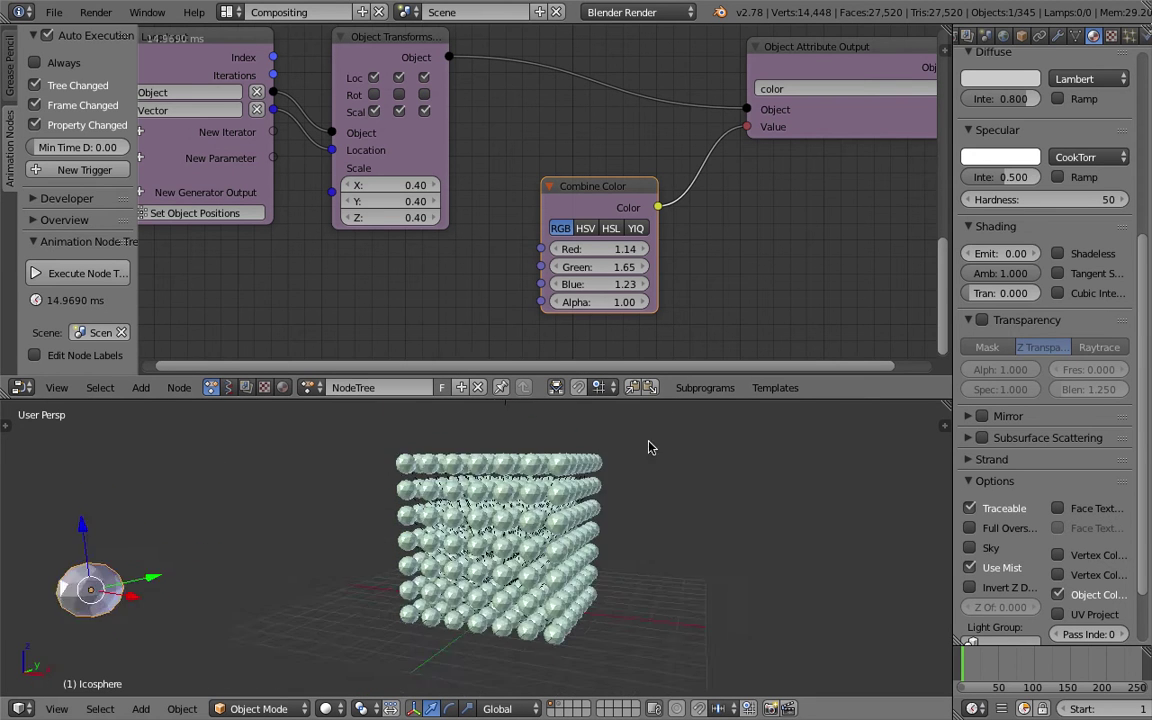
pyautogui.moveTo(649, 442); pyautogui.dragTo(643, 465, button='middle')
pyautogui.hotkey('ctrl', 's')
pyautogui.click(643, 465)
pyautogui.scroll(-2, 532, 513)
pyautogui.hotkey('ctrl', 's')
pyautogui.click(533, 519)
pyautogui.scroll(-3, 545, 250)
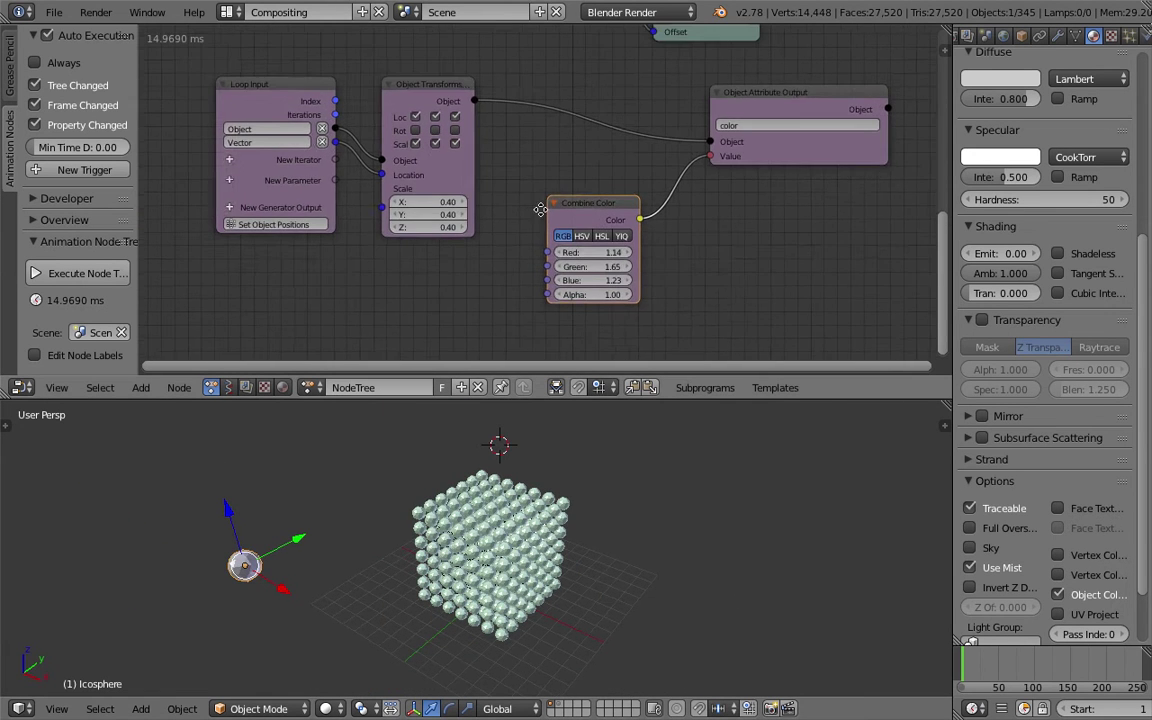
# - Spread the Loop Input, Object Transforms, Combine Color and Object Attribute Output nodes apart to free space between them
pyautogui.moveTo(540, 210); pyautogui.dragTo(553, 225, button='middle')
pyautogui.moveTo(588, 217); pyautogui.dragTo(590, 189)
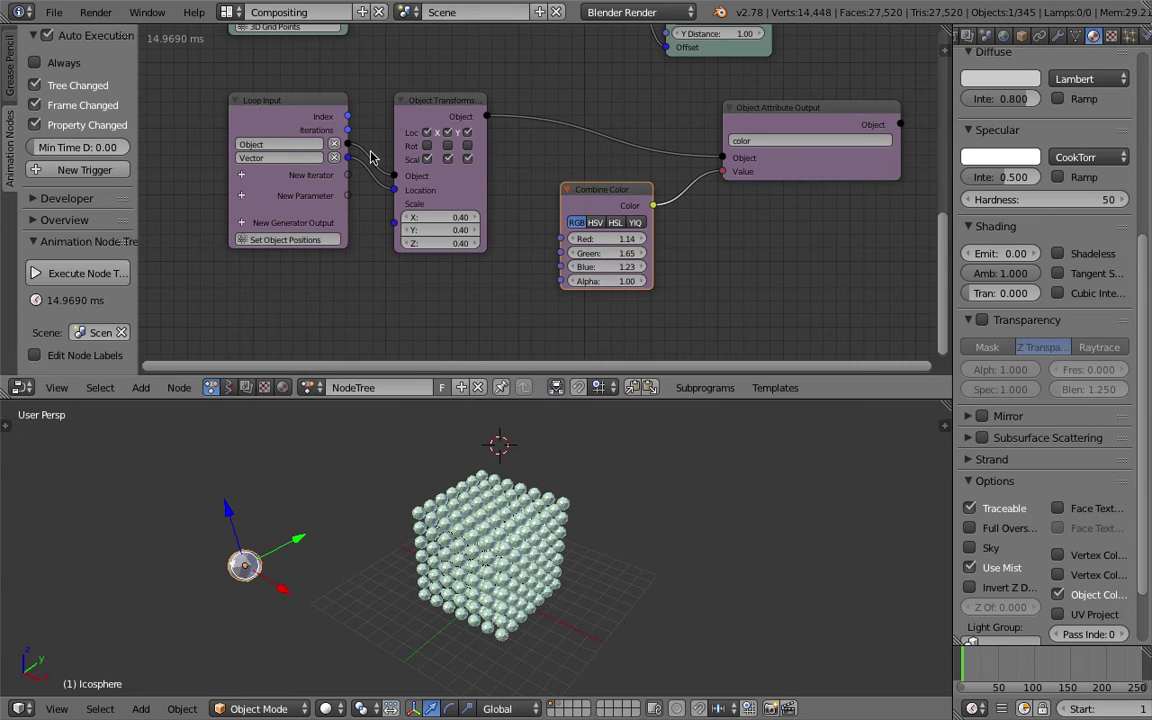
pyautogui.moveTo(305, 118); pyautogui.dragTo(271, 114)
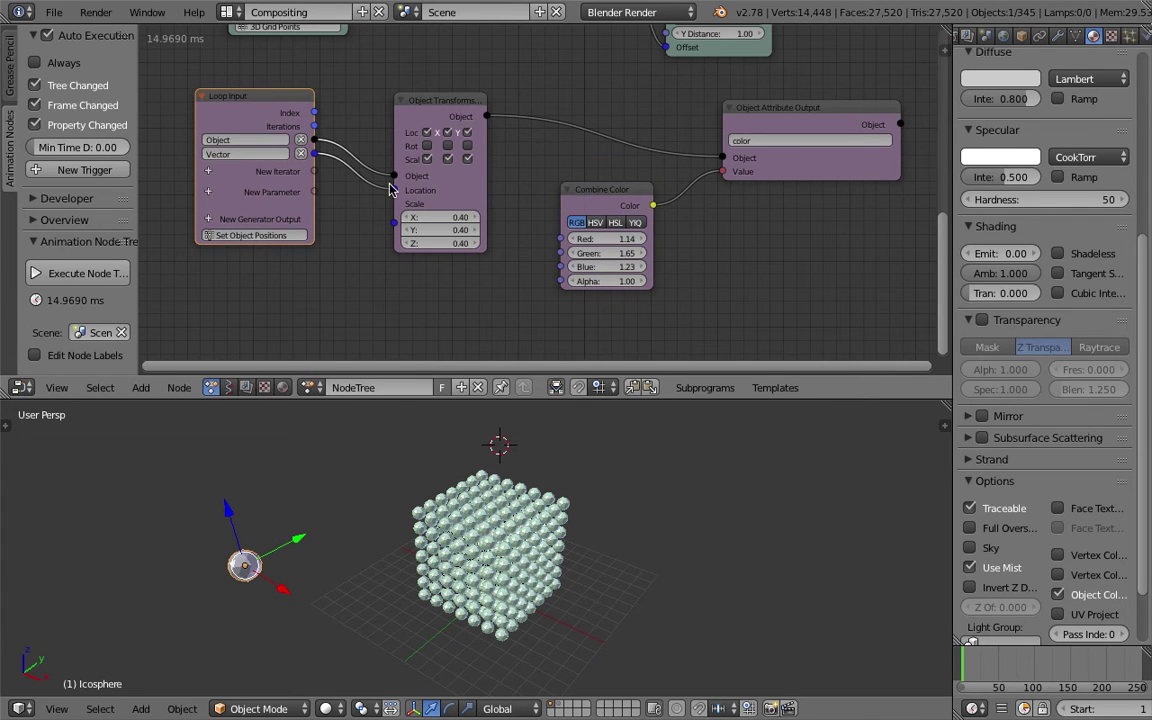
pyautogui.moveTo(783, 117); pyautogui.dragTo(850, 111)
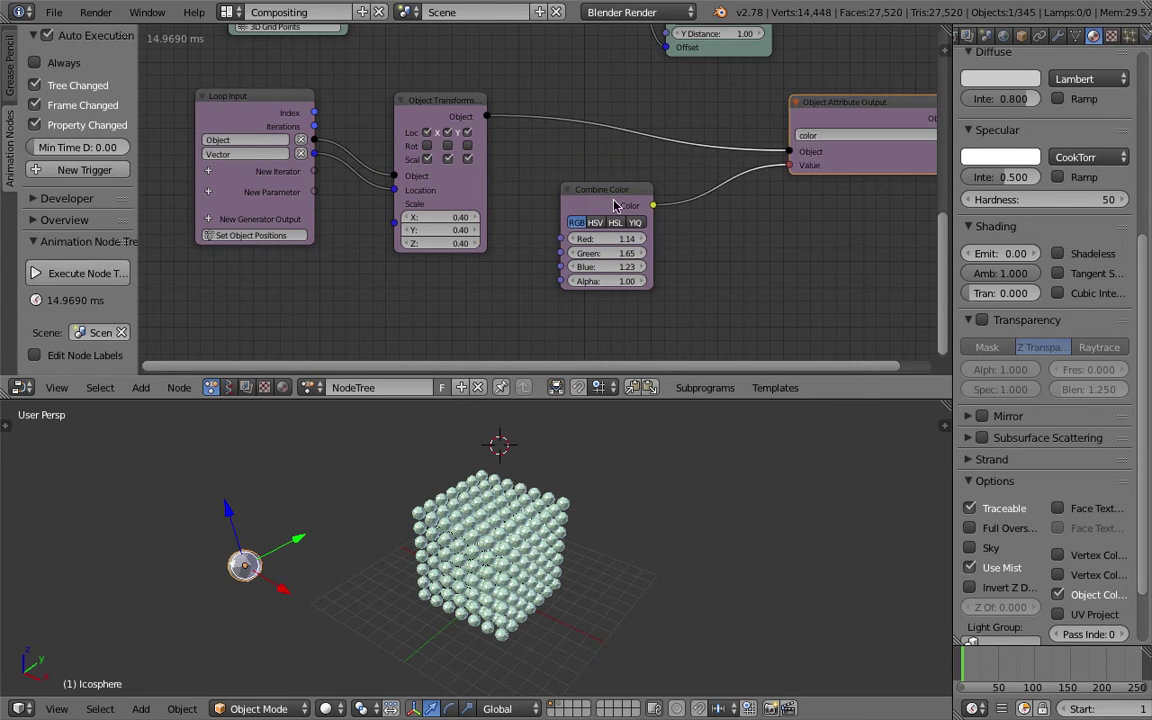
pyautogui.moveTo(611, 198); pyautogui.dragTo(723, 195)
pyautogui.moveTo(446, 108); pyautogui.dragTo(410, 105)
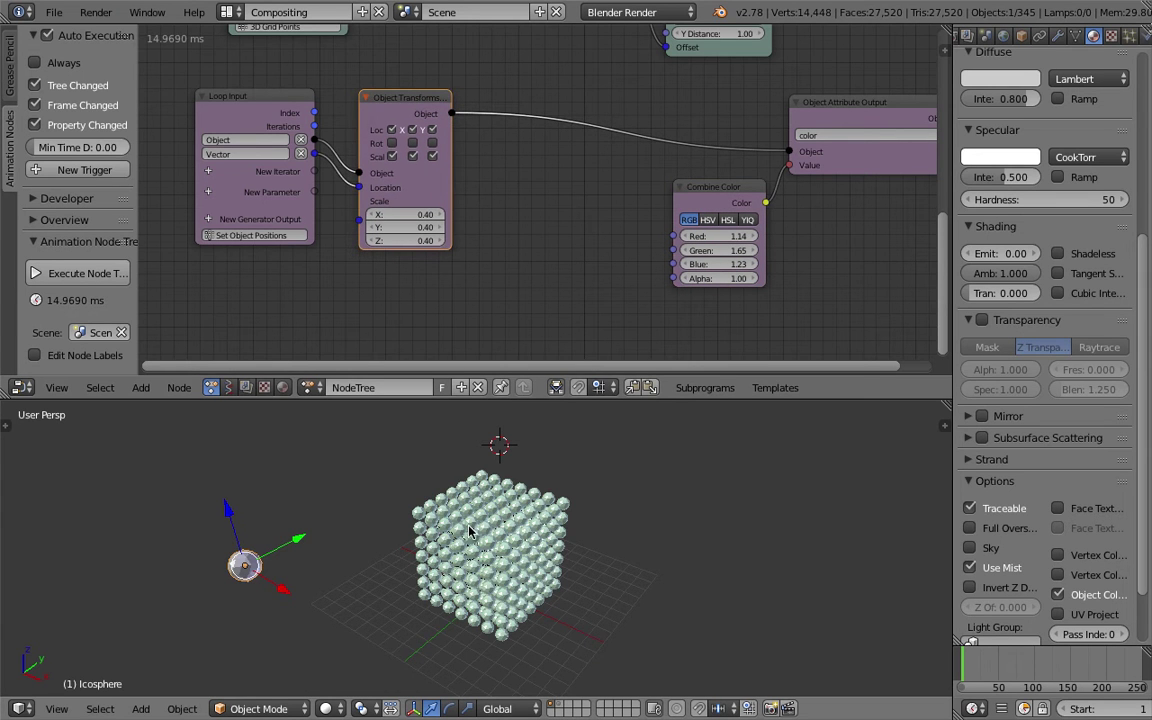
pyautogui.moveTo(420, 473); pyautogui.dragTo(467, 488, button='middle')
pyautogui.moveTo(586, 607); pyautogui.dragTo(362, 560, button='middle')
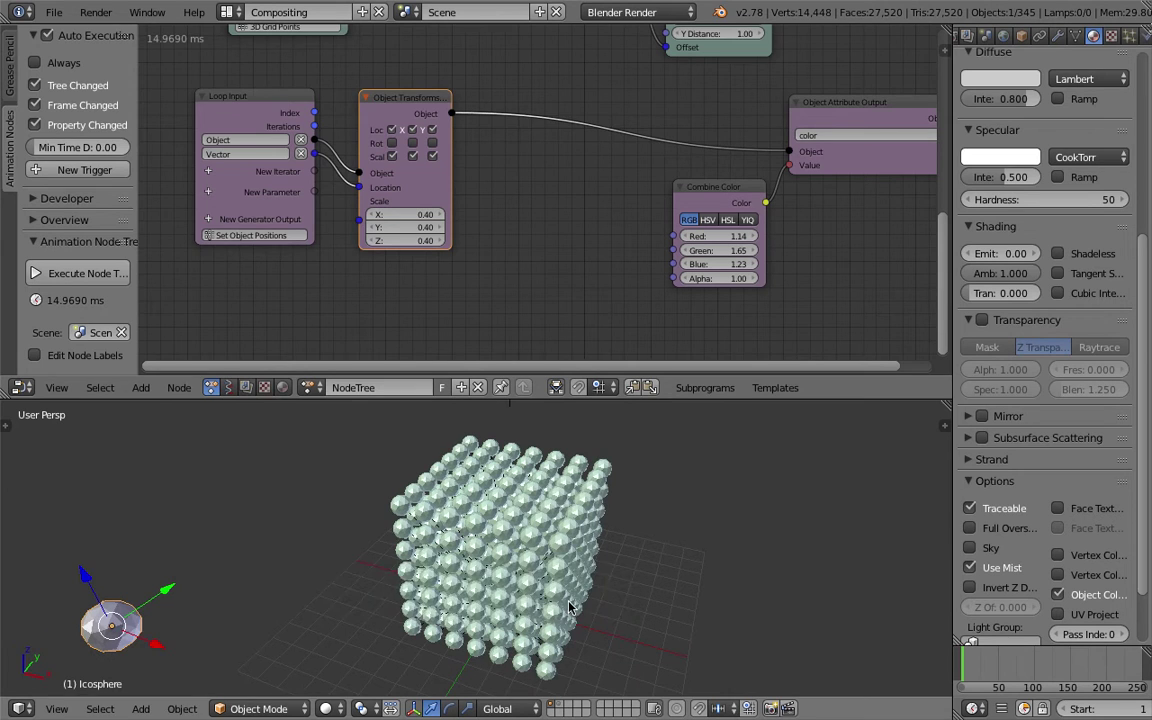
pyautogui.click(255, 95)
pyautogui.moveTo(255, 95); pyautogui.dragTo(198, 113)
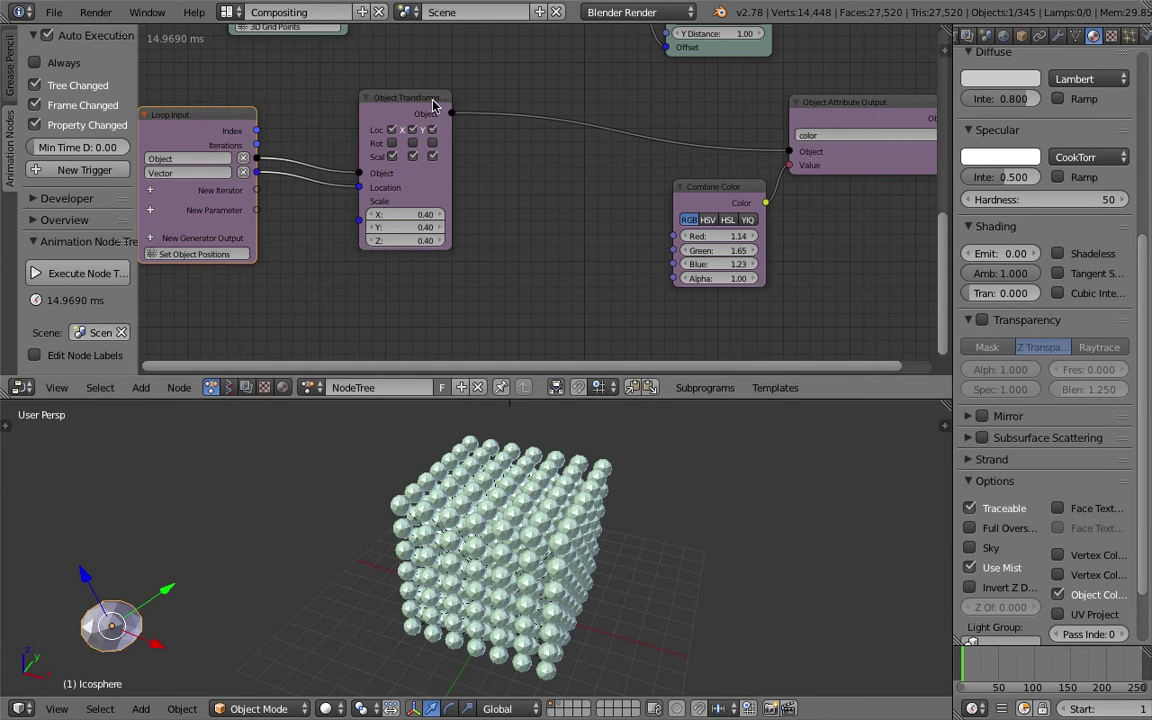
pyautogui.moveTo(432, 99); pyautogui.dragTo(454, 35)
# - Add a Separate Vector node below Object Transforms, between the Loop Input and Combine Color nodes
pyautogui.moveTo(231, 158); pyautogui.dragTo(308, 160, button='middle')
pyautogui.scroll(2, 360, 180)
pyautogui.moveTo(415, 195); pyautogui.dragTo(383, 171, button='middle')
pyautogui.hotkey('ctrl', 'a')
pyautogui.write('vec')
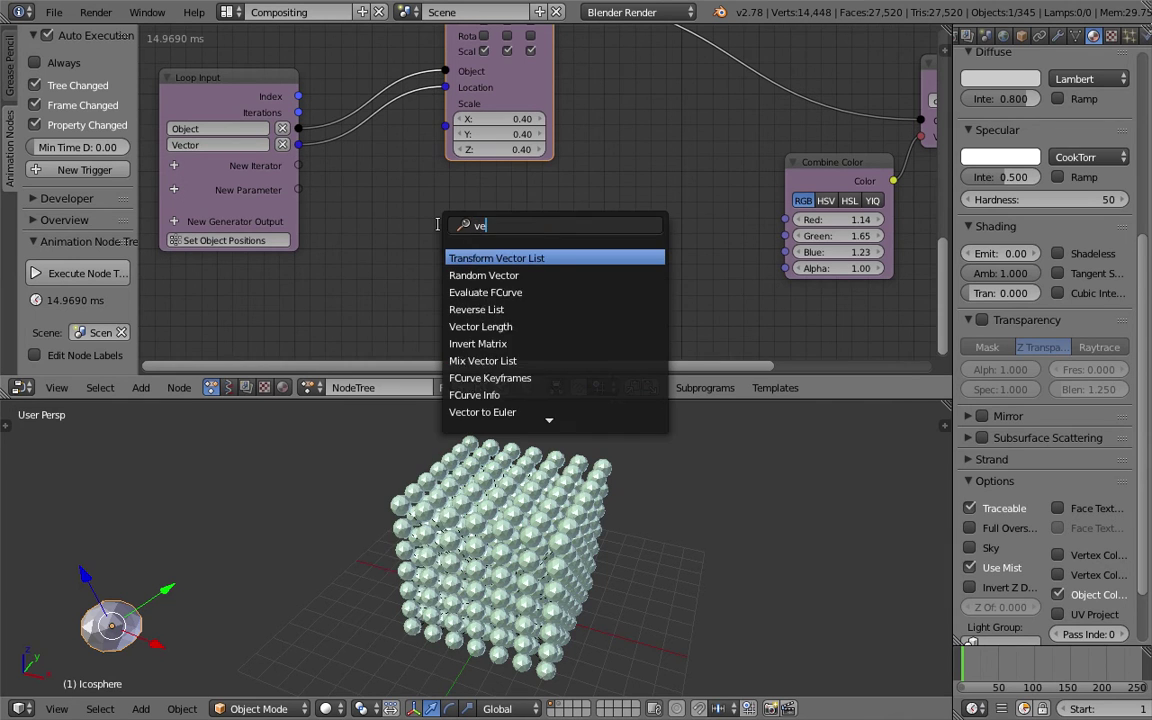
pyautogui.press('BackSpace')
pyautogui.press('BackSpace')
pyautogui.press('BackSpace')
pyautogui.write('sepa')
pyautogui.press('Down')
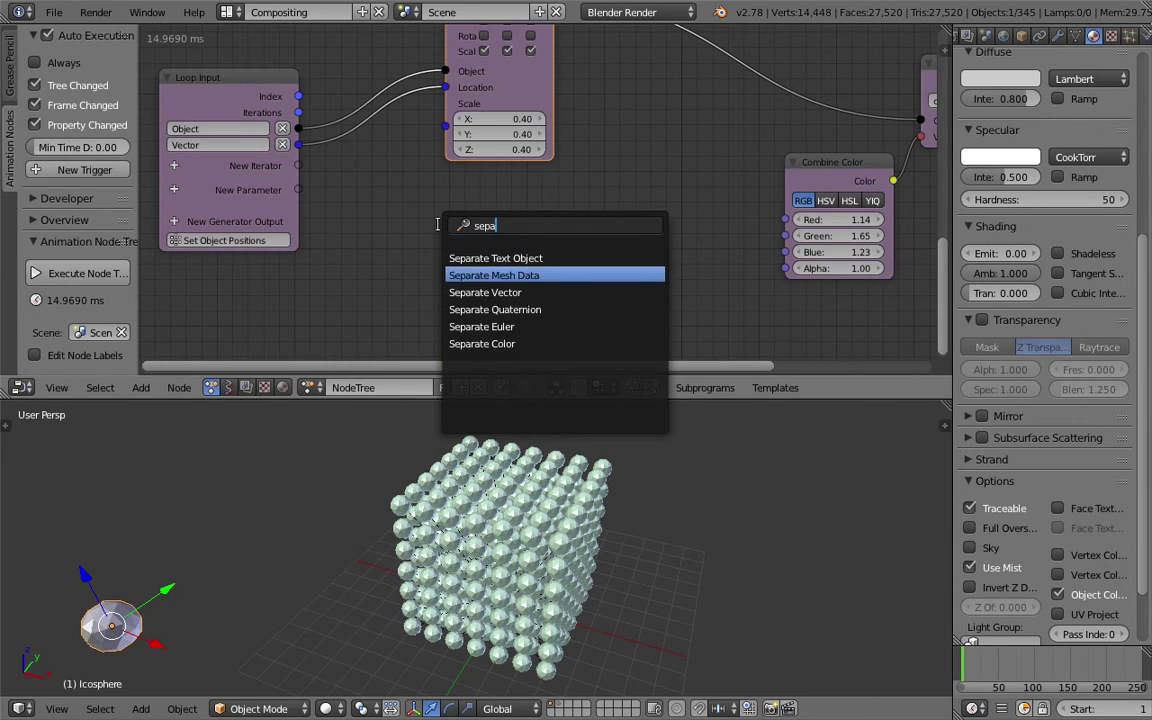
pyautogui.press('Down')
pyautogui.press('Return')
pyautogui.click(390, 187)
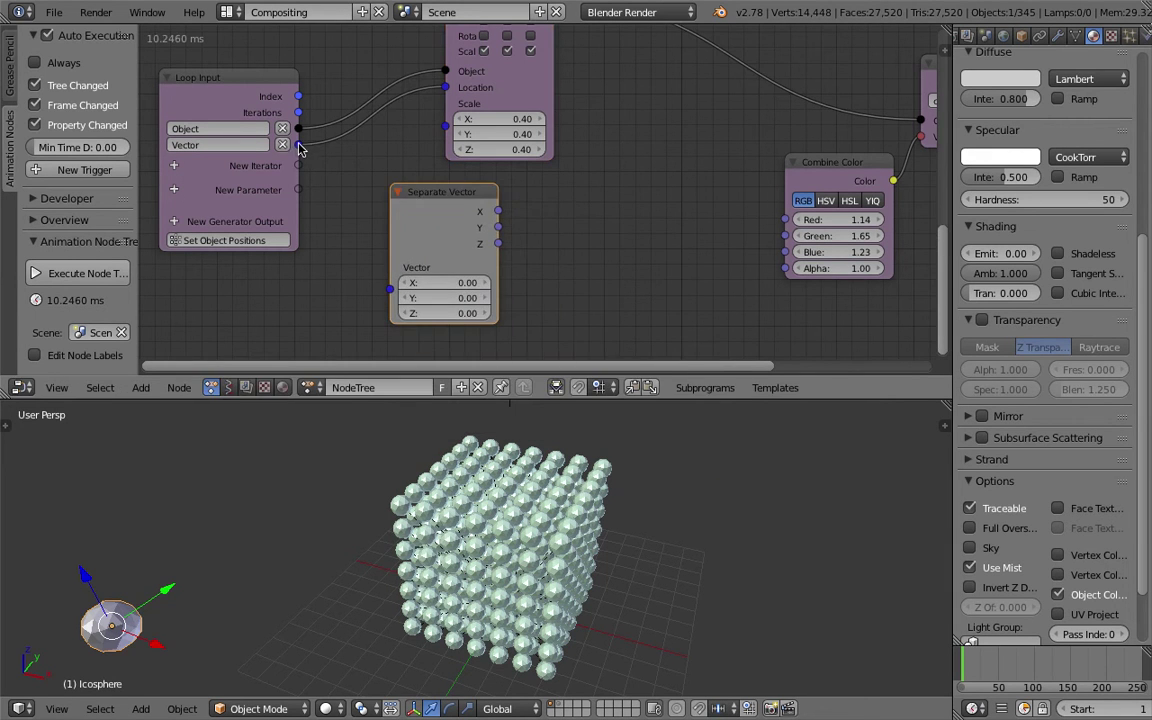
# - Connect the loop's Vector to Separate Vector, and link its X output to a new Debug Loop node
pyautogui.moveTo(300, 145); pyautogui.dragTo(390, 289)
pyautogui.hotkey('ctrl', 's')
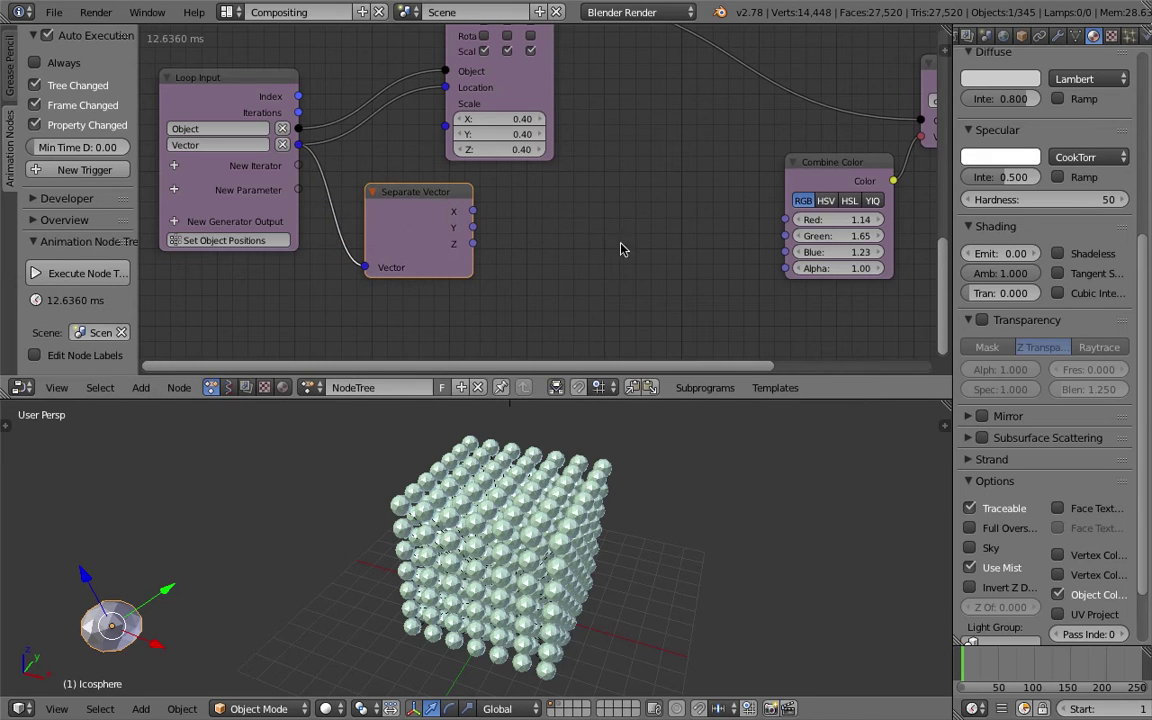
pyautogui.hotkey('shift', 'a')
pyautogui.click(600, 240)
pyautogui.write('debug')
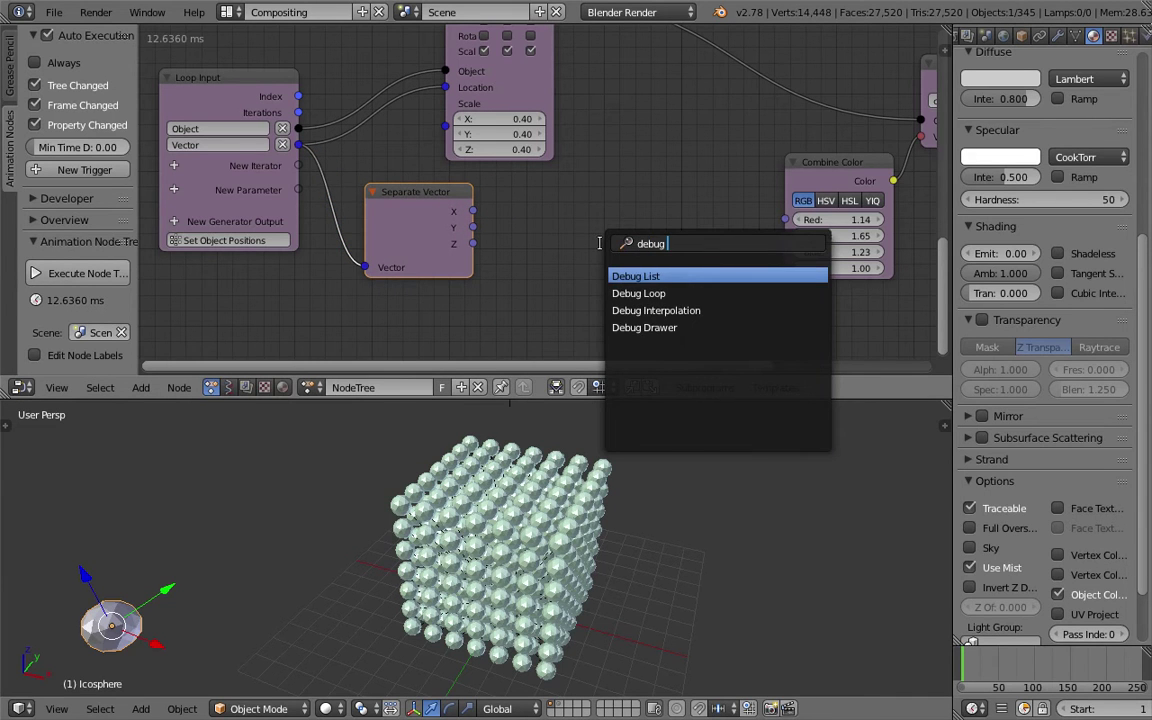
pyautogui.press('Down')
pyautogui.press('Return')
pyautogui.moveTo(472, 210); pyautogui.dragTo(601, 289)
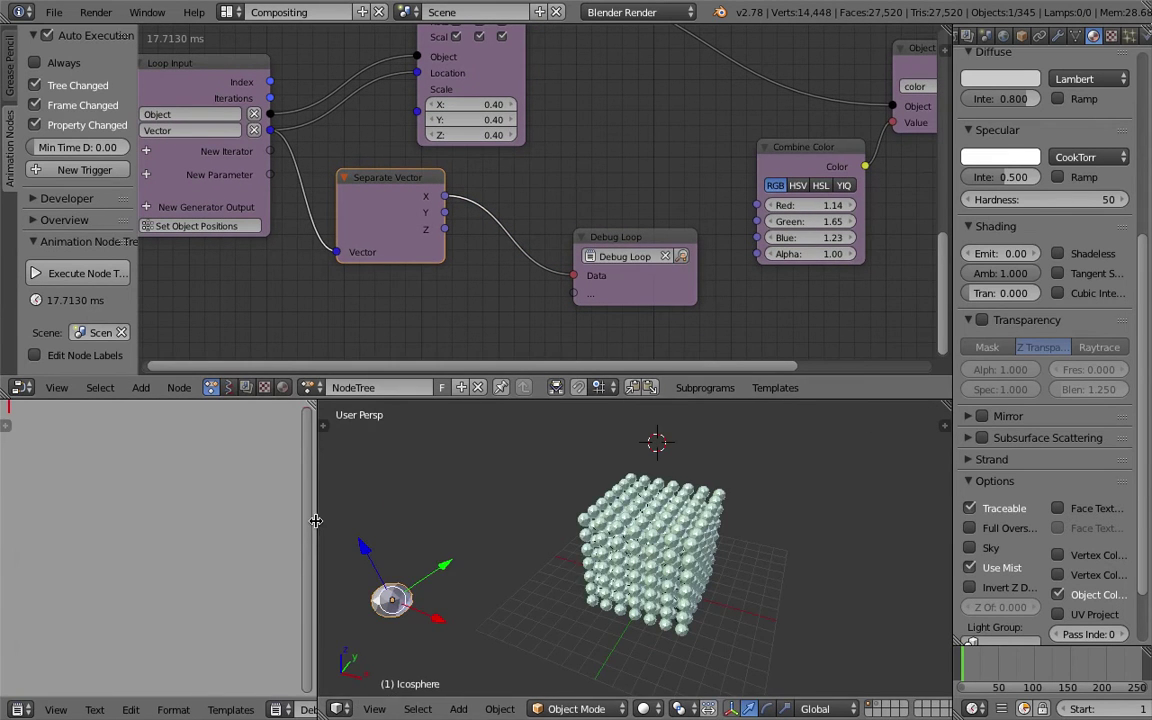
# - Show the Debug Loop text in an area beside the 3D view, and change the frame to read the X values
pyautogui.moveTo(318, 530); pyautogui.dragTo(379, 522)
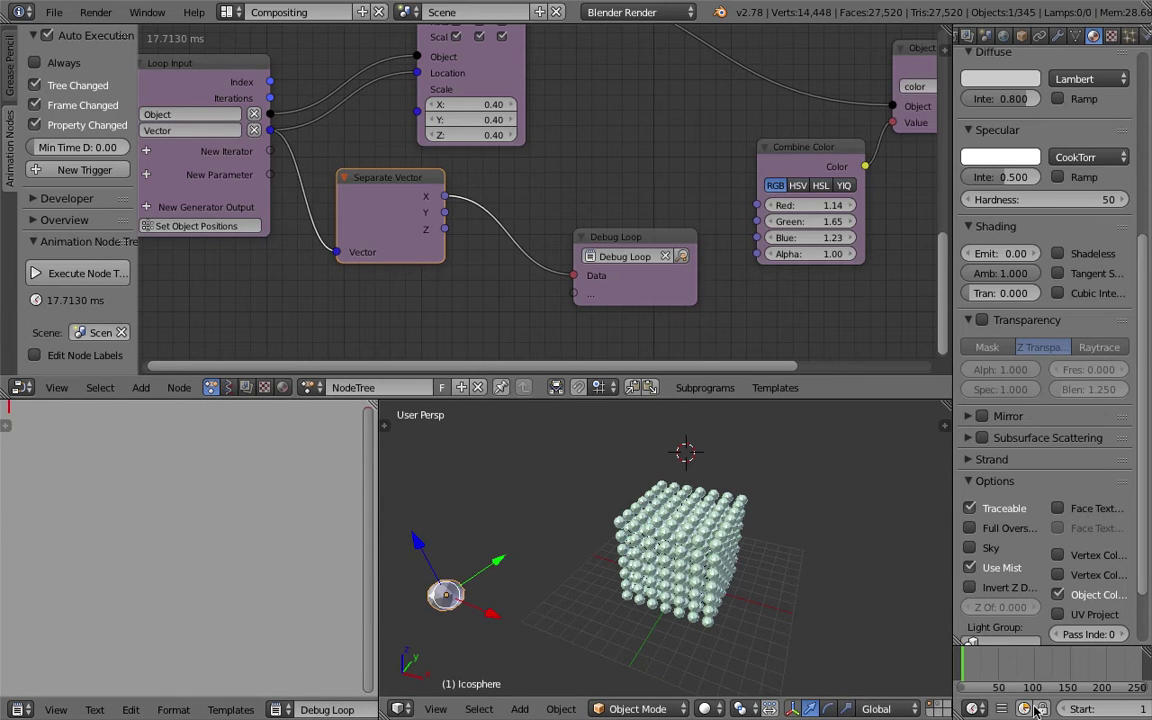
pyautogui.click(983, 671)
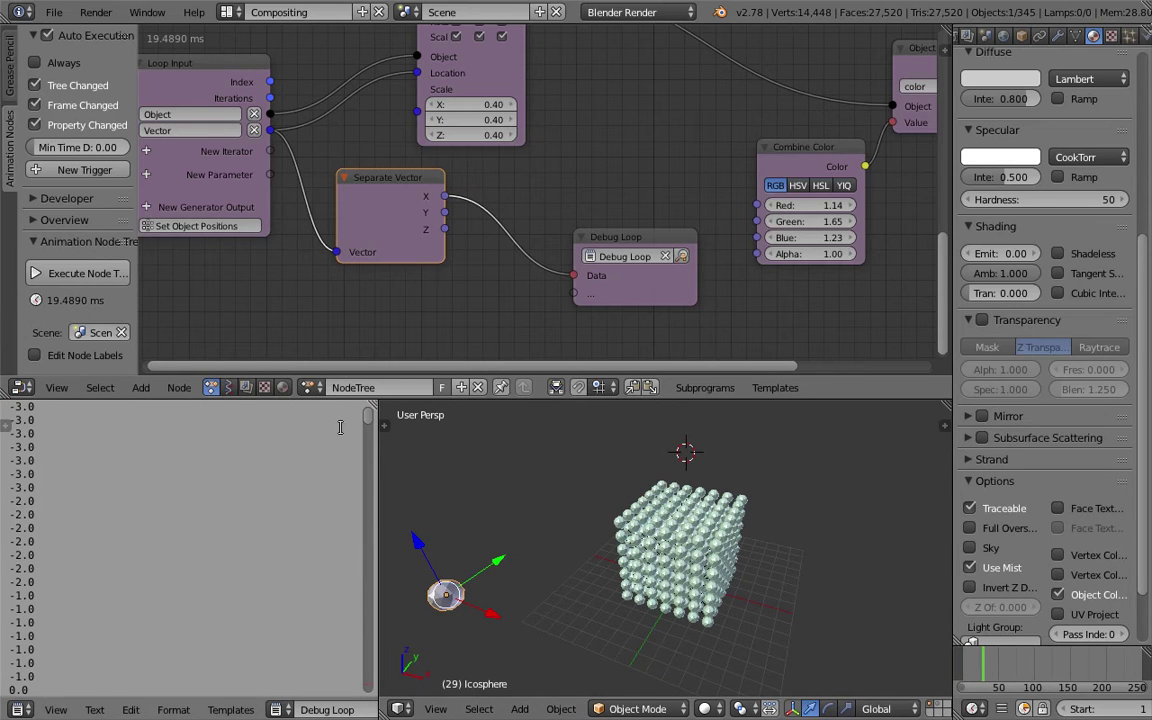
pyautogui.scroll(-4, 368, 424)
pyautogui.moveTo(368, 408)
pyautogui.mouseDown()
pyautogui.moveTo(378, 573)
pyautogui.moveTo(362, 408)
pyautogui.mouseUp()
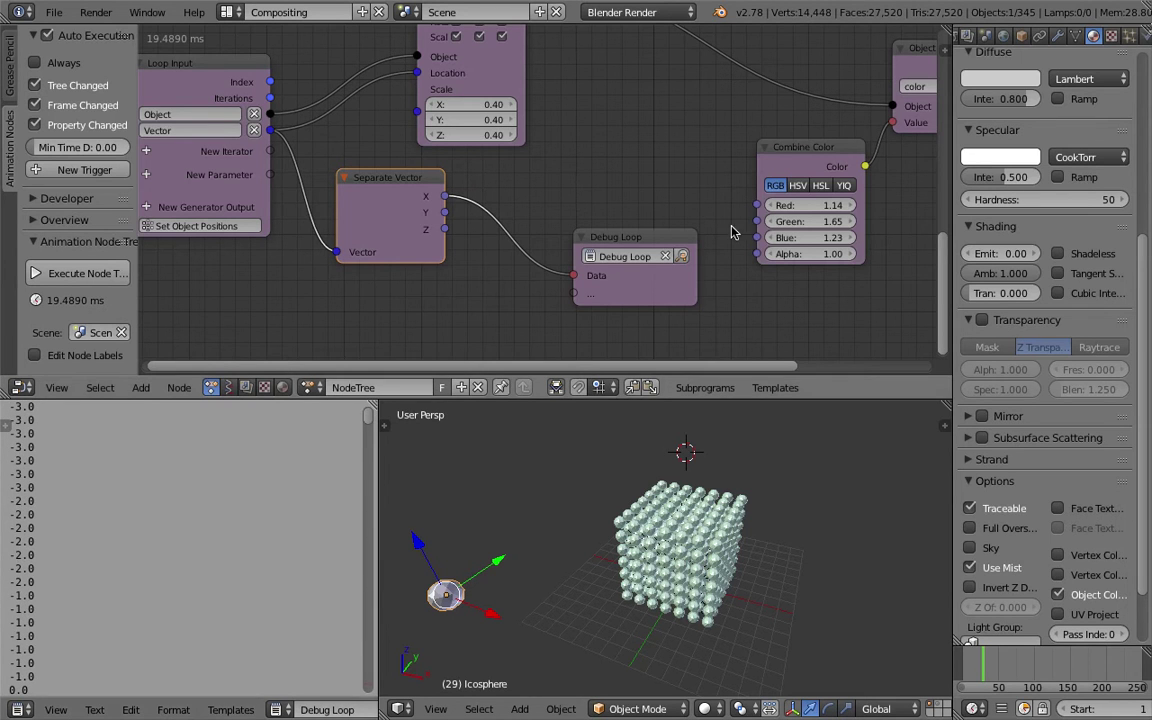
# - Move Debug Loop out of the way and add a Map Range node taking Separate Vector's X output as its Value
pyautogui.moveTo(630, 237); pyautogui.dragTo(537, 335)
pyautogui.hotkey('shift', 'a')
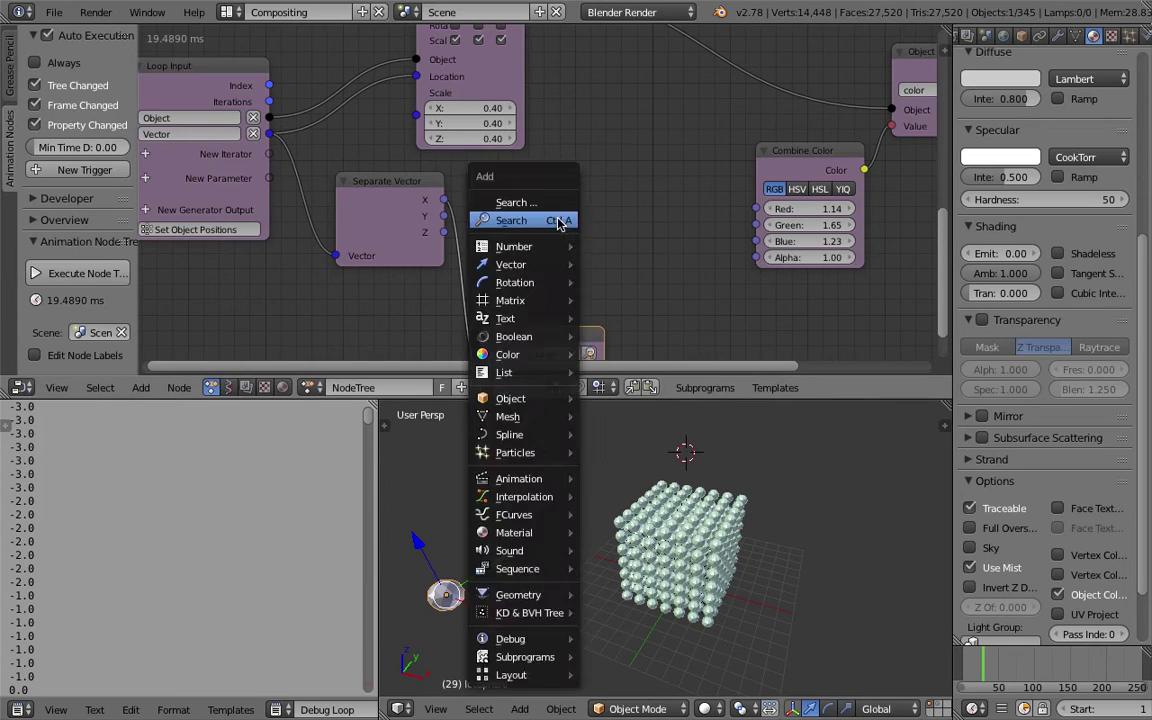
pyautogui.click(556, 220)
pyautogui.write('map')
pyautogui.press('Return')
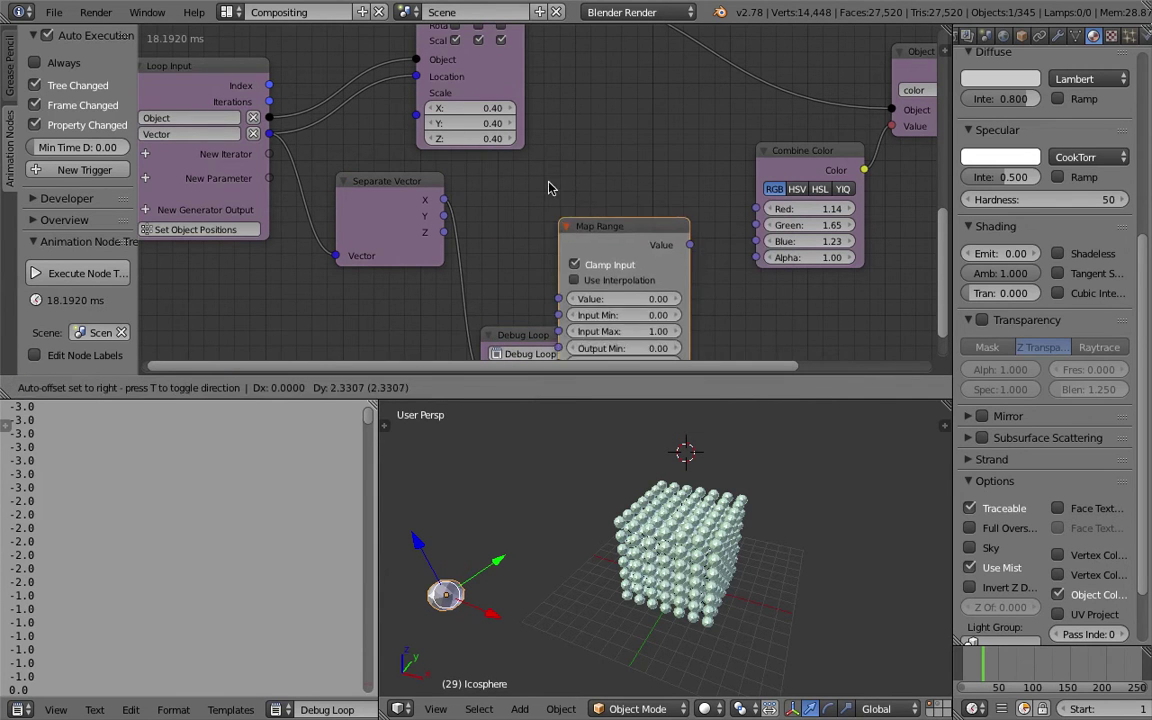
pyautogui.click(546, 157)
pyautogui.moveTo(448, 200); pyautogui.dragTo(566, 238)
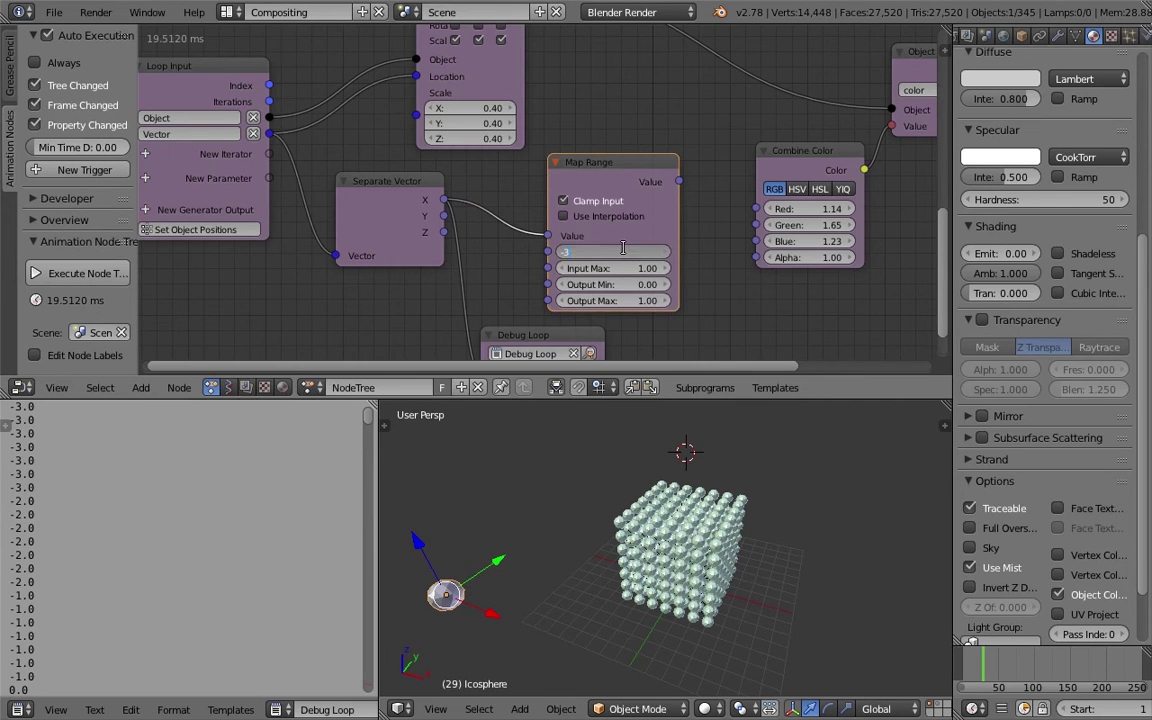
# - Set the Map Range node's Input Min to -3 and Input Max to 3
pyautogui.press('Tab')
pyautogui.write('3')
pyautogui.press('Tab')
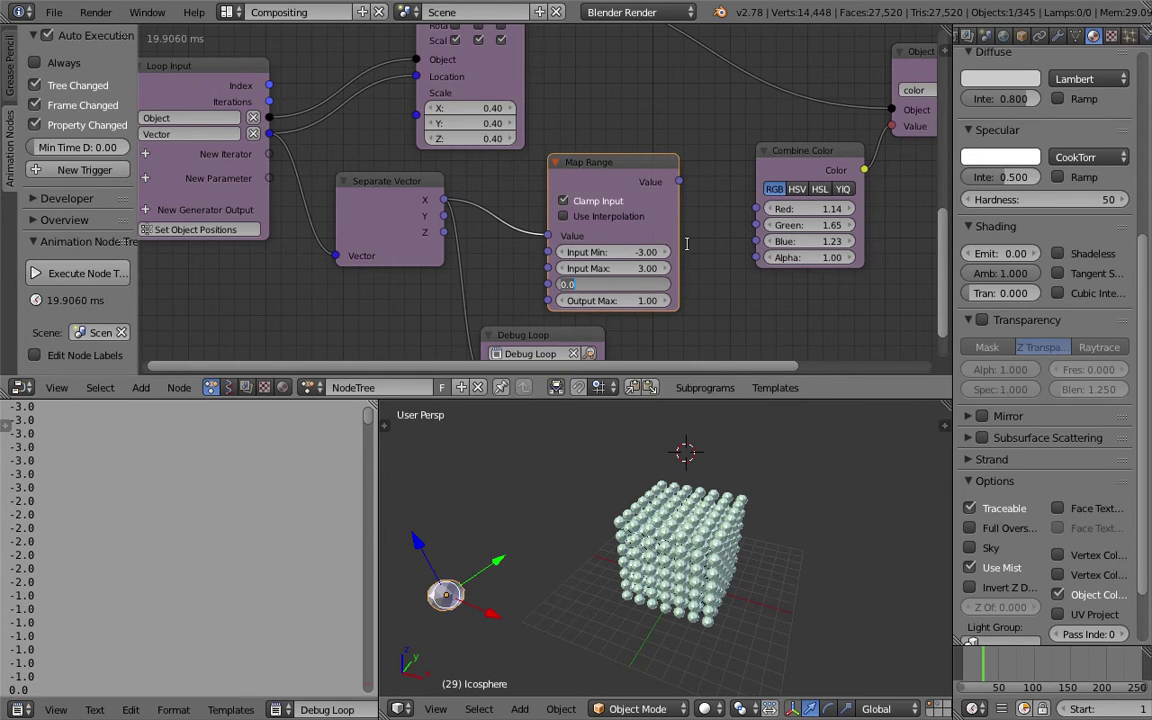
pyautogui.press('Return')
pyautogui.scroll(2, 676, 285)
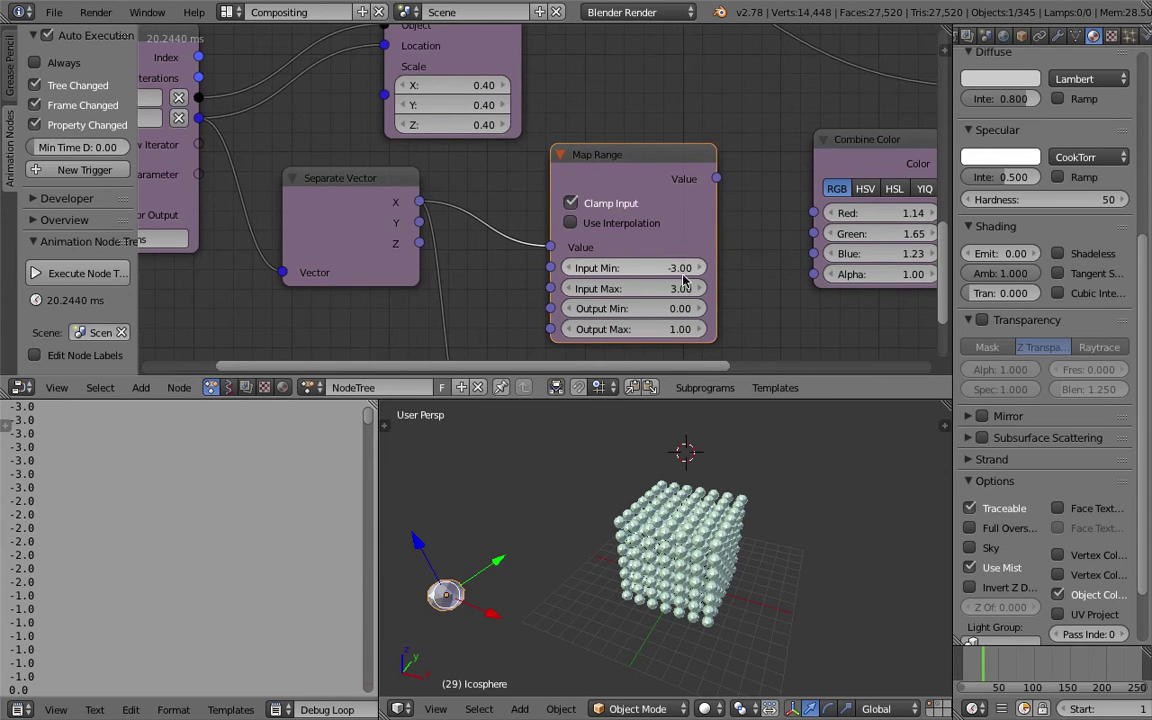
# - Connect the Map Range value to the Red input of Combine Color and check the gradient on the cube
pyautogui.scroll(-1, 707, 190)
pyautogui.moveTo(686, 155); pyautogui.dragTo(776, 185)
pyautogui.scroll(-1, 726, 130)
pyautogui.moveTo(830, 430); pyautogui.dragTo(787, 501, button='middle')
pyautogui.scroll(-1, 714, 220)
pyautogui.scroll(-1, 714, 220)
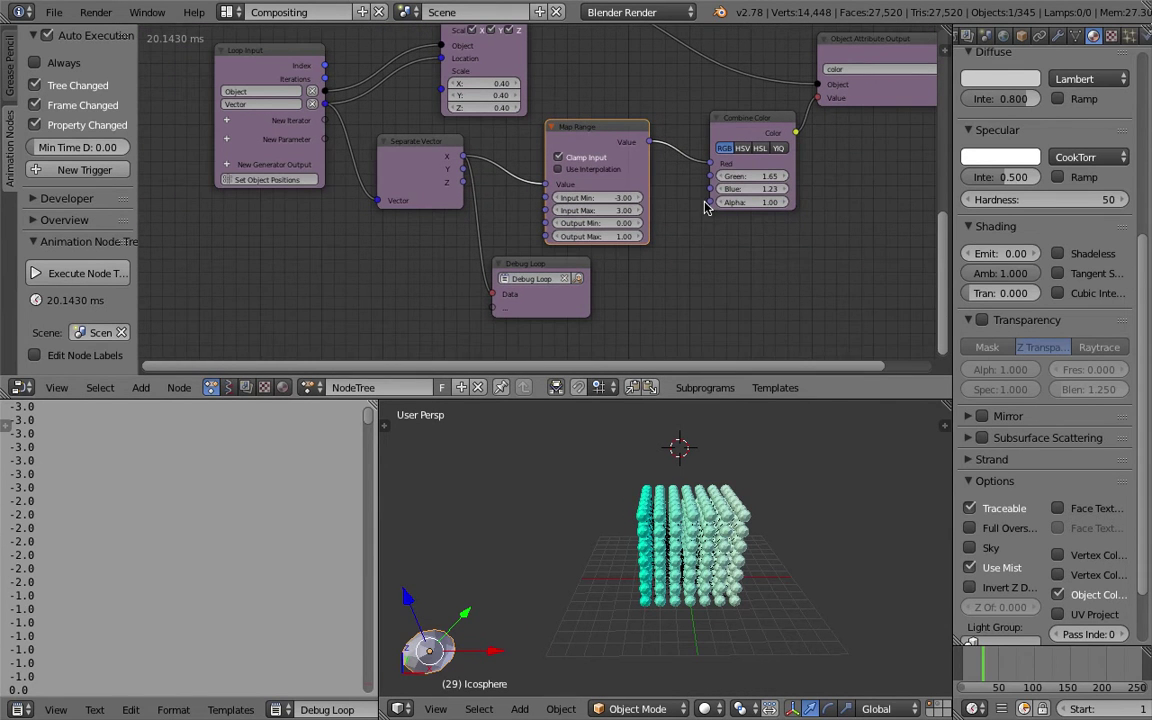
# - Link Separate Vector's Y output to Debug Loop and read the range of its values
pyautogui.moveTo(456, 172); pyautogui.dragTo(466, 234)
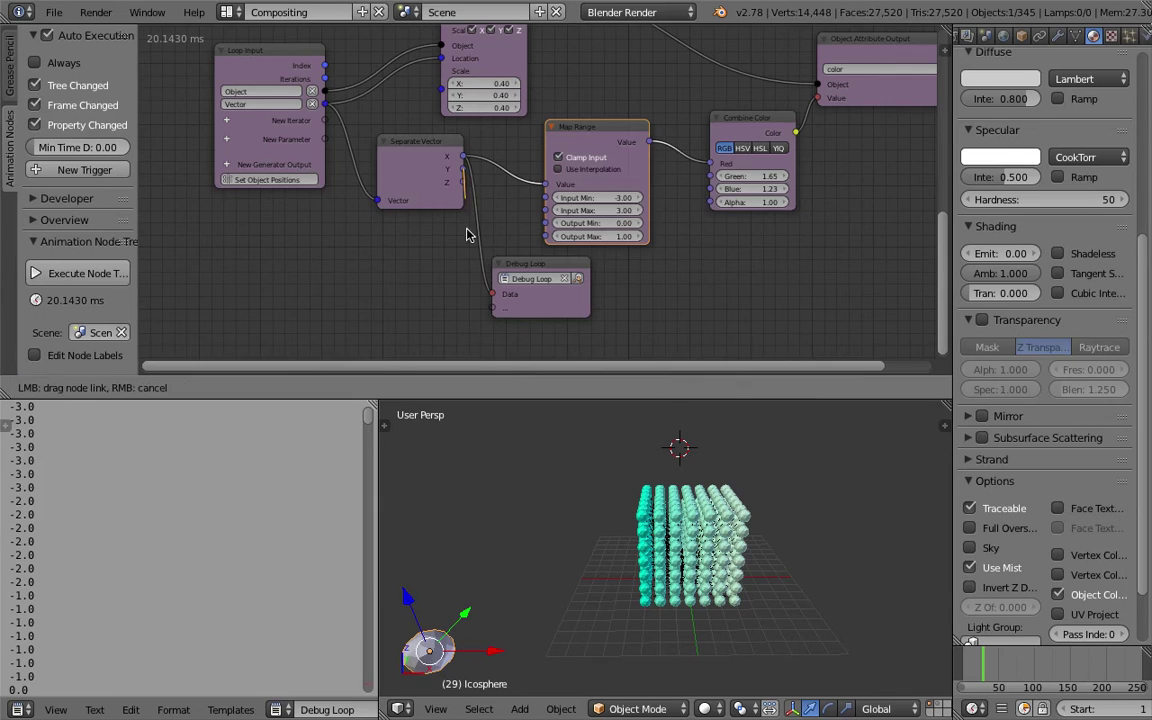
pyautogui.moveTo(490, 300); pyautogui.dragTo(492, 294)
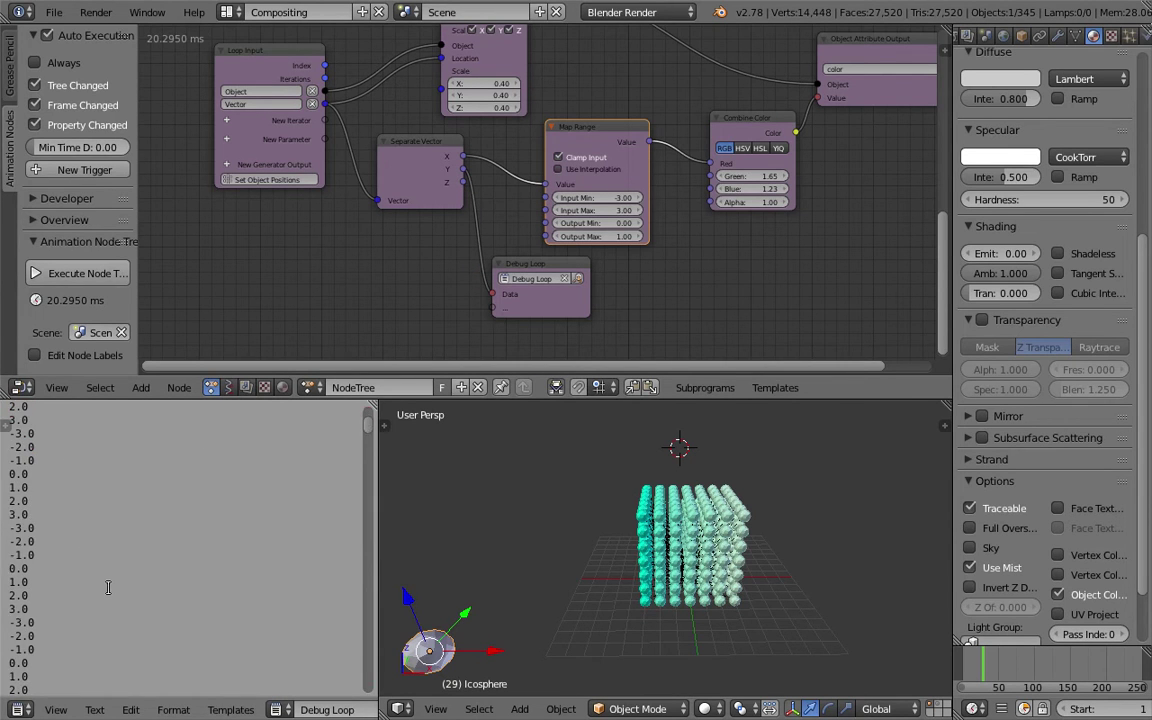
pyautogui.scroll(-2, 200, 481)
# - Duplicate the Map Range node, collapse the original and place the copy directly beneath it
pyautogui.moveTo(549, 265); pyautogui.dragTo(384, 316)
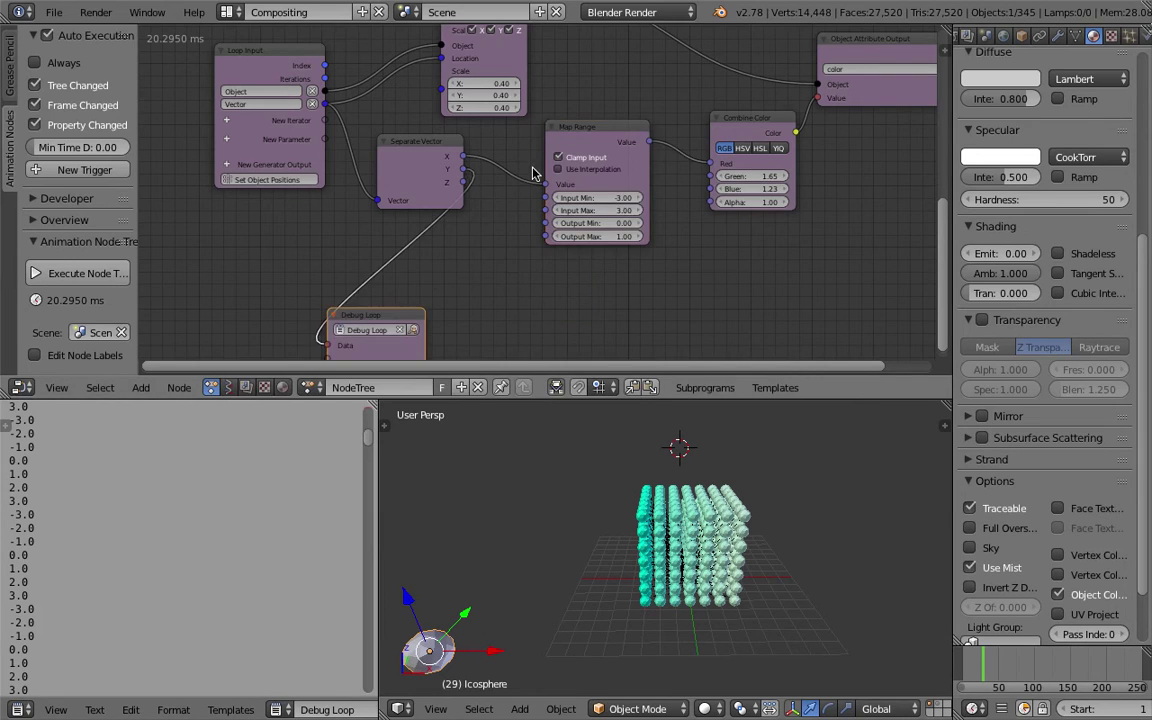
pyautogui.click(596, 125)
pyautogui.hotkey('shift', 'd')
pyautogui.click(603, 284)
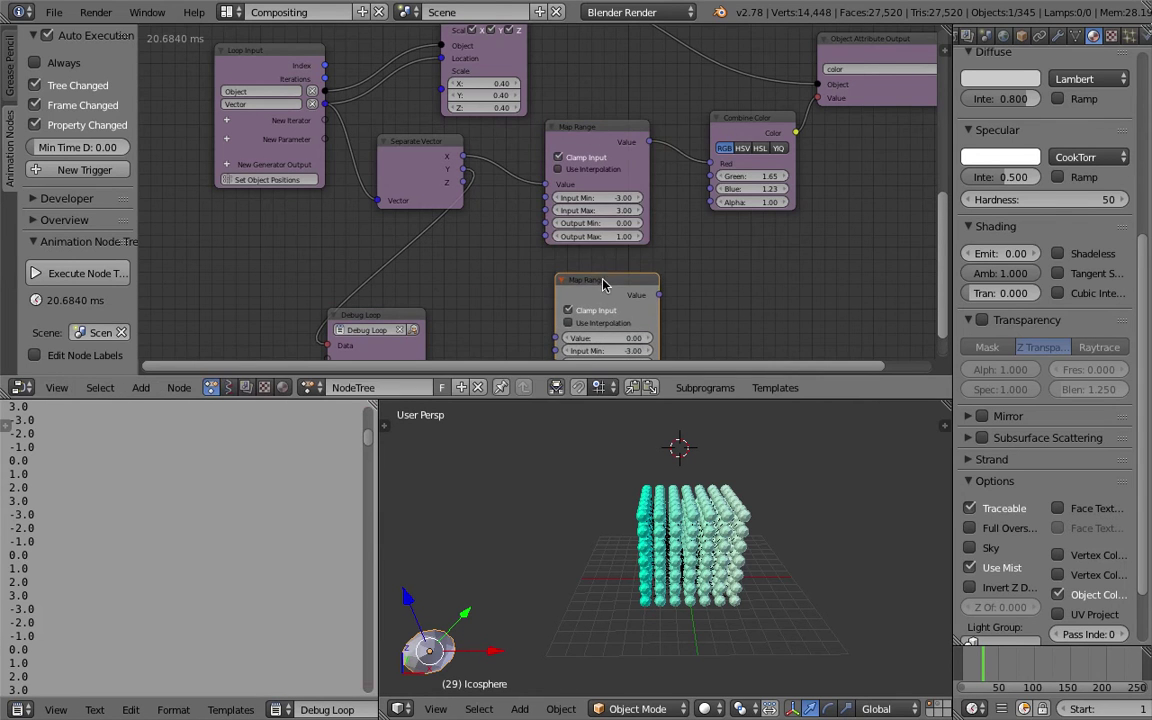
pyautogui.click(552, 127)
pyautogui.moveTo(592, 281); pyautogui.dragTo(580, 157)
# - Connect Separate Vector's X output to the second Map Range, and its value to the Green input of Combine Color
pyautogui.moveTo(463, 156); pyautogui.dragTo(523, 203)
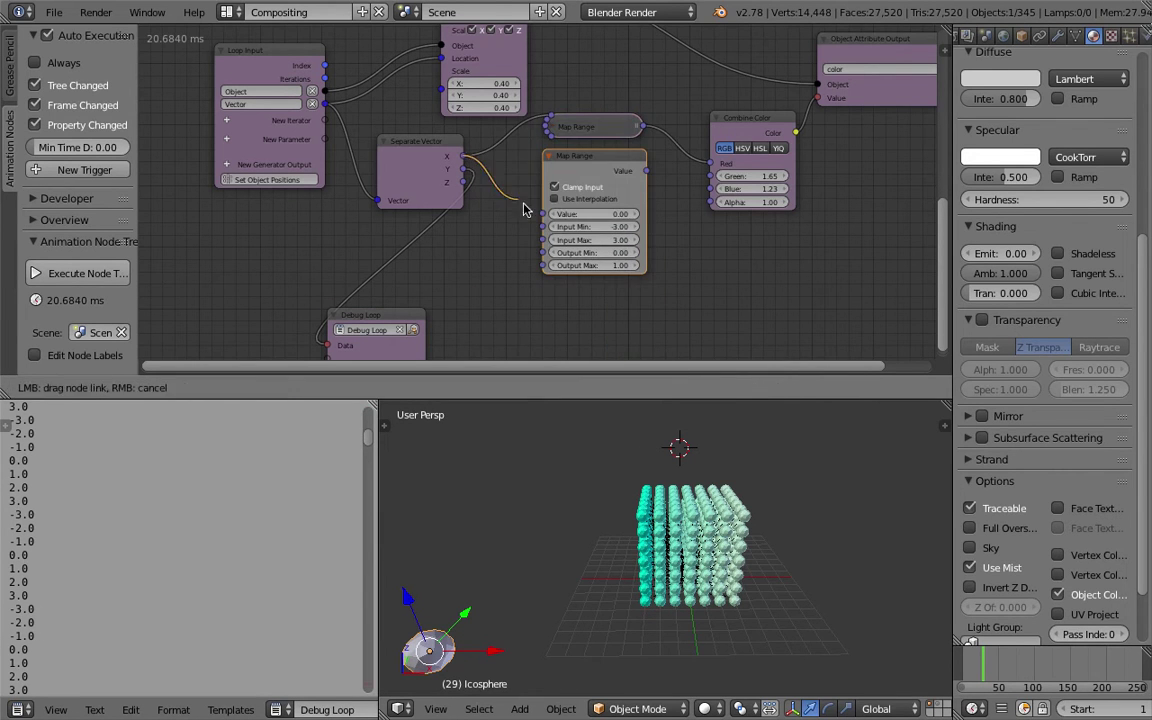
pyautogui.moveTo(587, 224); pyautogui.dragTo(588, 220)
pyautogui.moveTo(646, 172); pyautogui.dragTo(710, 185)
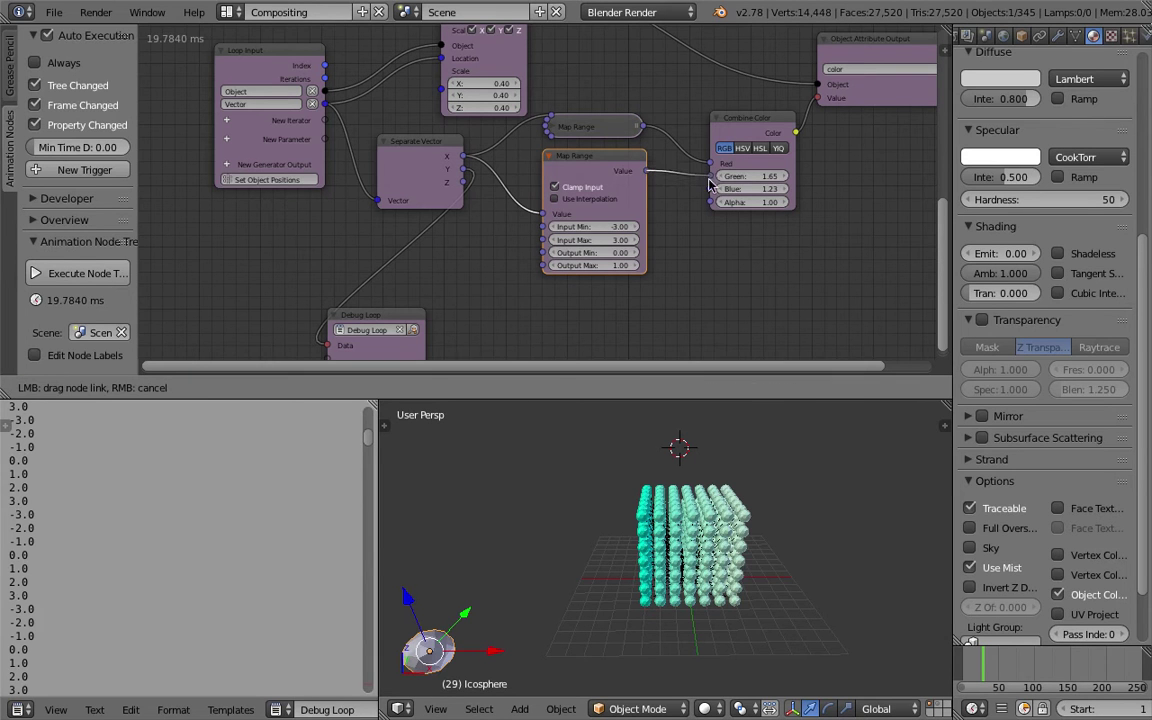
pyautogui.moveTo(709, 379); pyautogui.dragTo(711, 176)
pyautogui.moveTo(650, 540); pyautogui.dragTo(696, 563, button='middle')
# - Link Separate Vector's Z output to Debug Loop and read its values through to the end of the list
pyautogui.moveTo(516, 243); pyautogui.dragTo(534, 198, button='middle')
pyautogui.moveTo(417, 268); pyautogui.dragTo(467, 231)
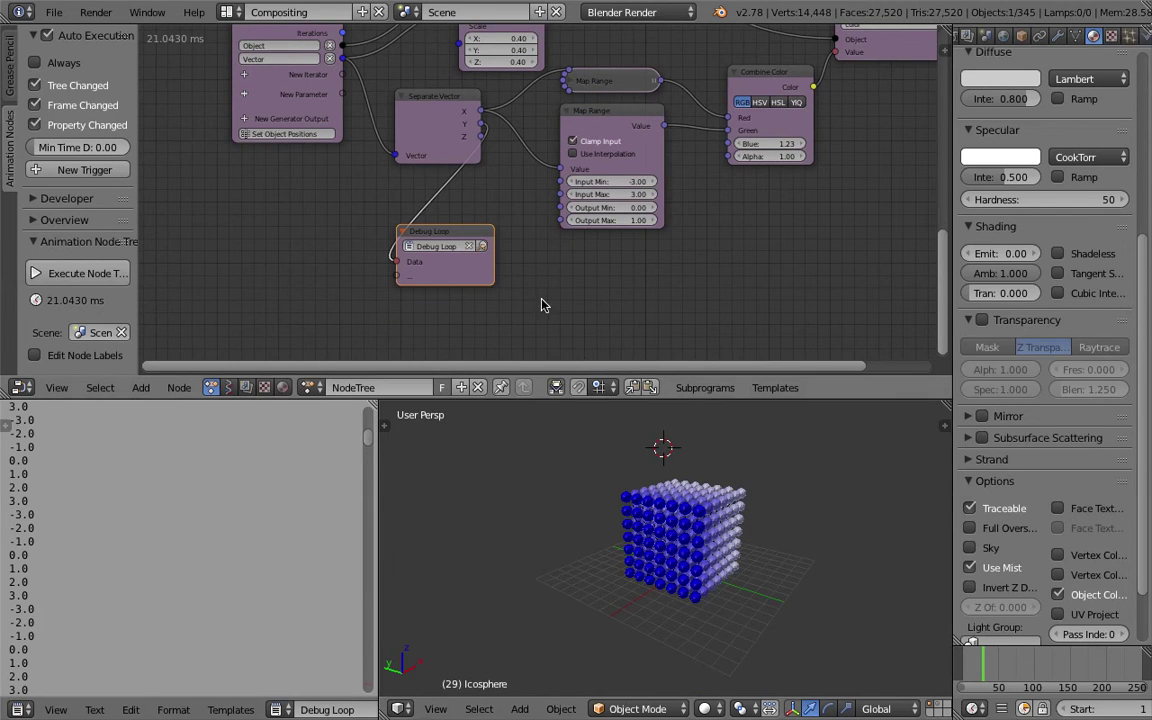
pyautogui.moveTo(476, 142); pyautogui.dragTo(396, 262)
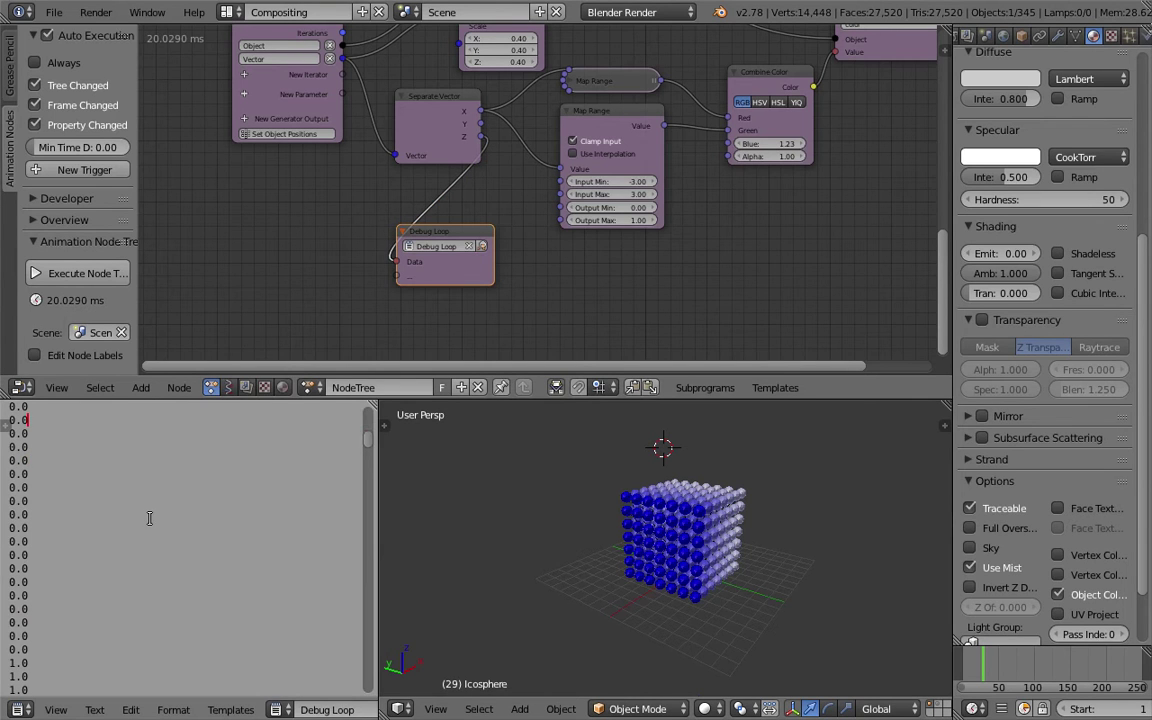
pyautogui.scroll(-6, 149, 518)
pyautogui.moveTo(368, 470); pyautogui.dragTo(372, 703)
# - Duplicate the second Map Range node and place the copy beneath it for the Z channel
pyautogui.scroll(3, 542, 202)
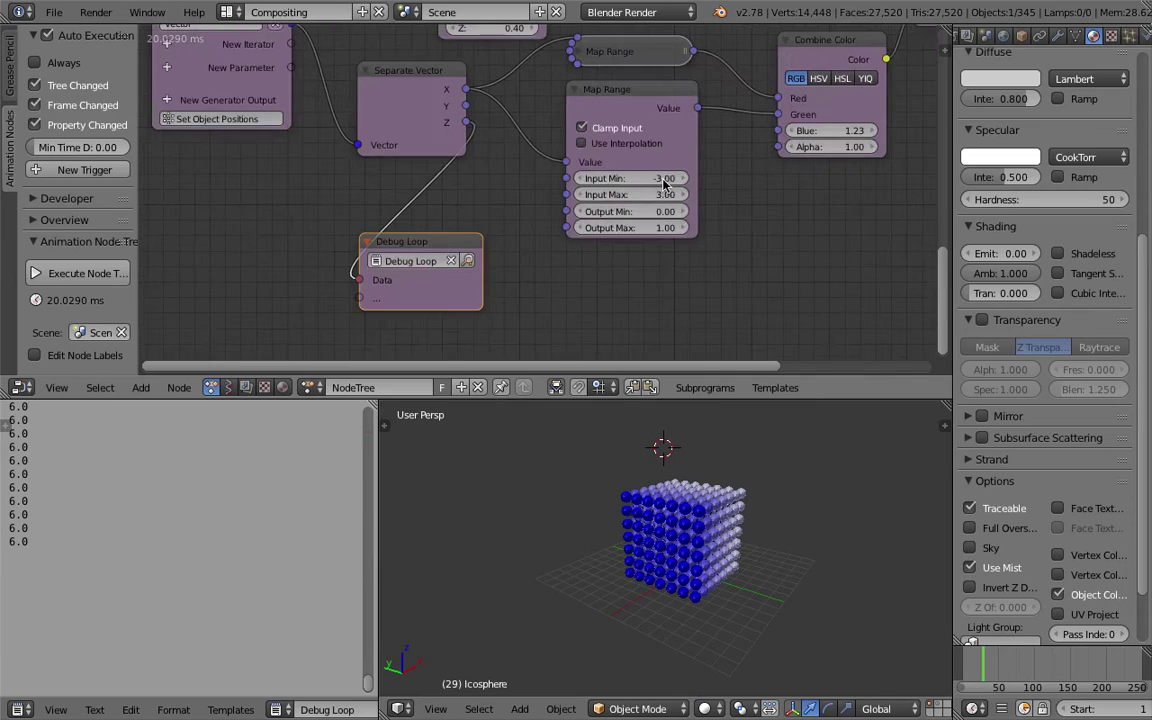
pyautogui.hotkey('shift', 'd')
pyautogui.click(642, 269)
pyautogui.moveTo(642, 269); pyautogui.dragTo(615, 212, button='middle')
# - Set the third Map Range node's Input Min to 0 and Input Max to 6
pyautogui.click(625, 266)
pyautogui.press('Tab')
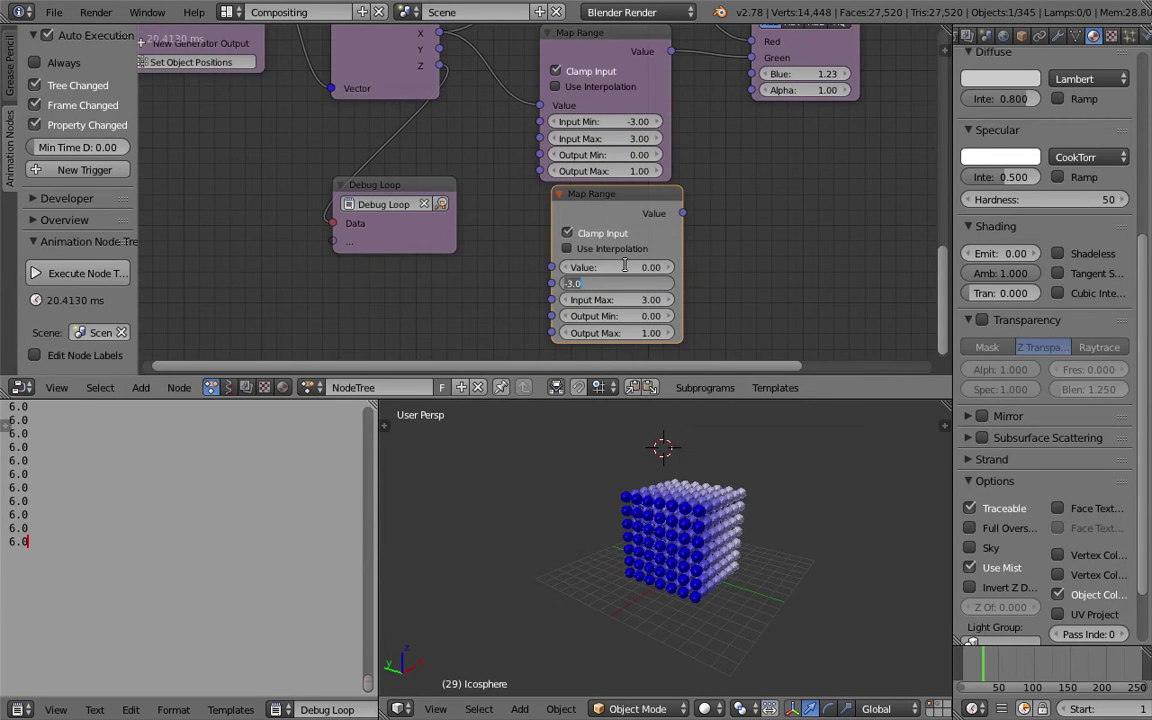
pyautogui.write('0')
pyautogui.press('Tab')
pyautogui.write('6')
pyautogui.press('Tab')
pyautogui.press('Return')
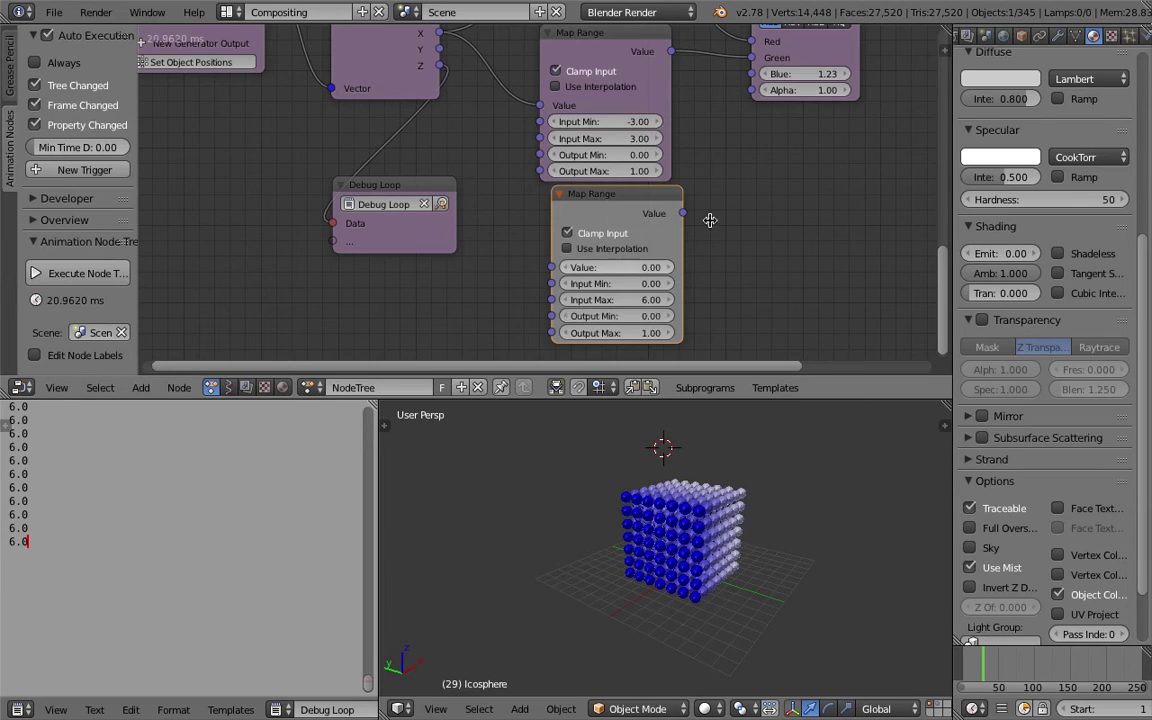
# - Link Y to the second Map Range and Z to the third, and connect the third's value to Combine Color's Blue input
pyautogui.moveTo(491, 187); pyautogui.dragTo(495, 205, button='middle')
pyautogui.scroll(-1, 477, 137)
pyautogui.moveTo(462, 102); pyautogui.dragTo(570, 232)
pyautogui.moveTo(669, 241); pyautogui.dragTo(726, 125)
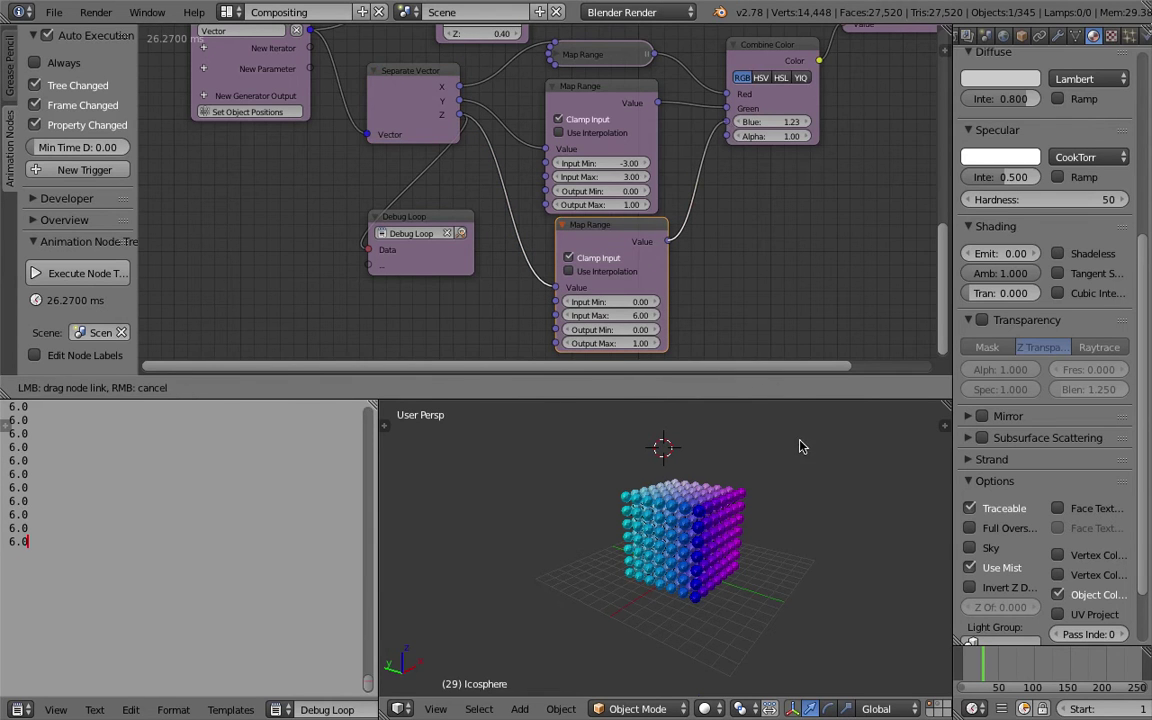
pyautogui.moveTo(795, 500); pyautogui.dragTo(617, 542, button='middle')
pyautogui.scroll(4, 606, 448)
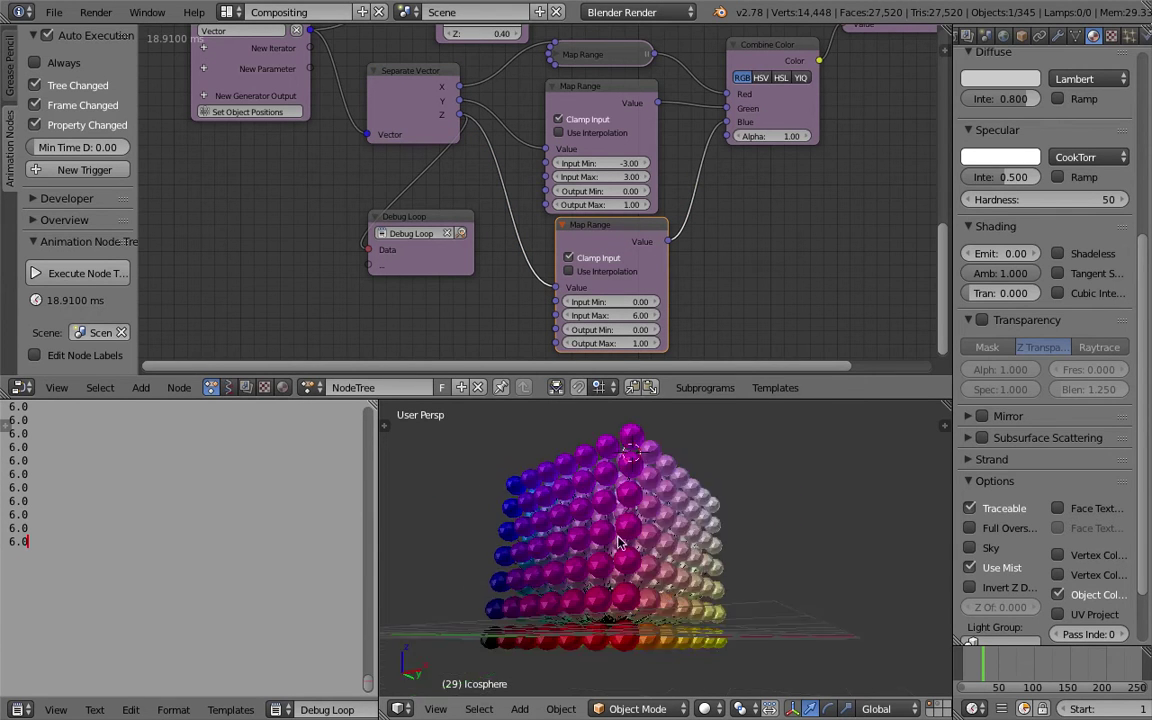
# - Switch the 3D view's shading to Texture to show the cube's flat colours
pyautogui.click(713, 709)
pyautogui.click(740, 647)
pyautogui.click(709, 709)
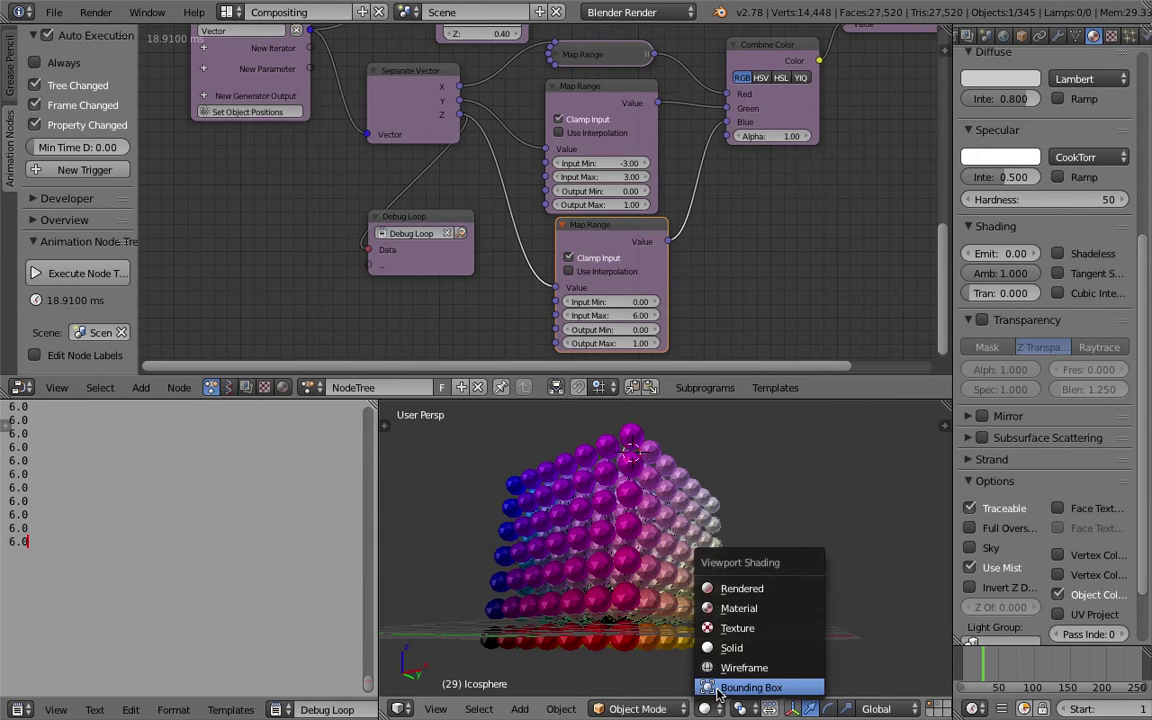
pyautogui.click(725, 628)
pyautogui.moveTo(771, 535)
pyautogui.mouseDown(button='middle')
pyautogui.moveTo(672, 565)
pyautogui.moveTo(730, 580)
pyautogui.mouseUp(button='middle')
pyautogui.rightClick(690, 655)
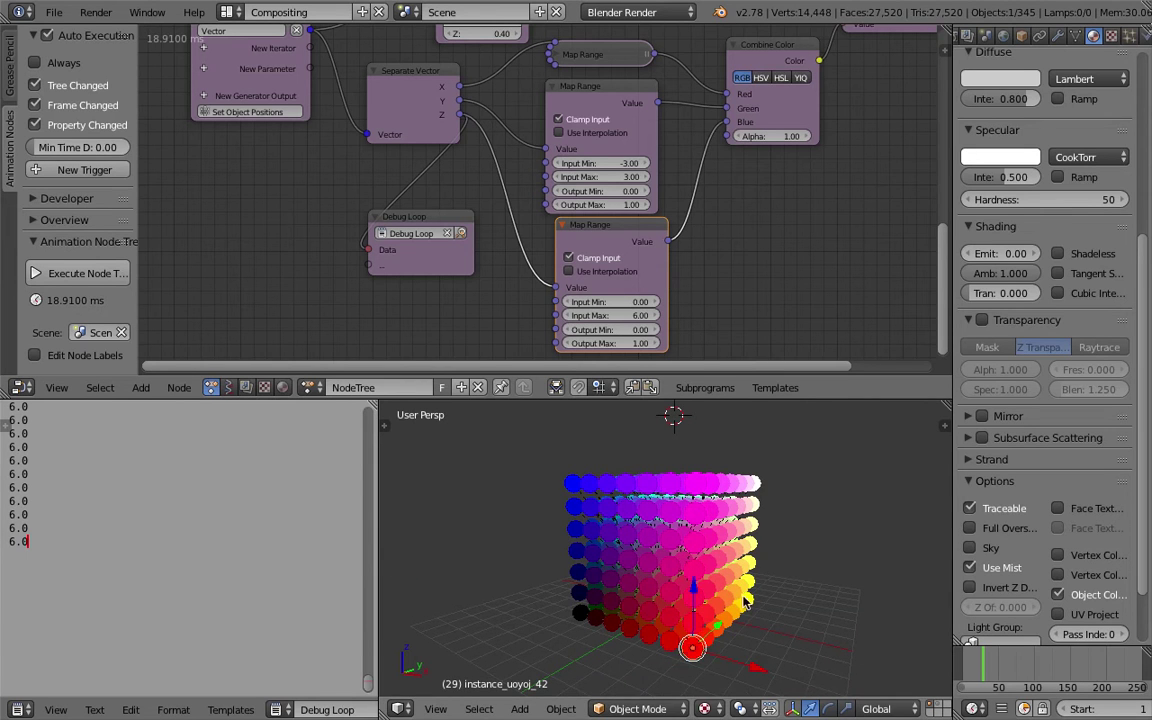
pyautogui.press('g')
pyautogui.press('x')
pyautogui.rightClick(578, 478)
# - Examine the coloured sphere cube from several angles to see how the colours follow the axes
pyautogui.moveTo(578, 480); pyautogui.dragTo(785, 617, button='middle')
pyautogui.moveTo(730, 520); pyautogui.dragTo(827, 496, button='middle')
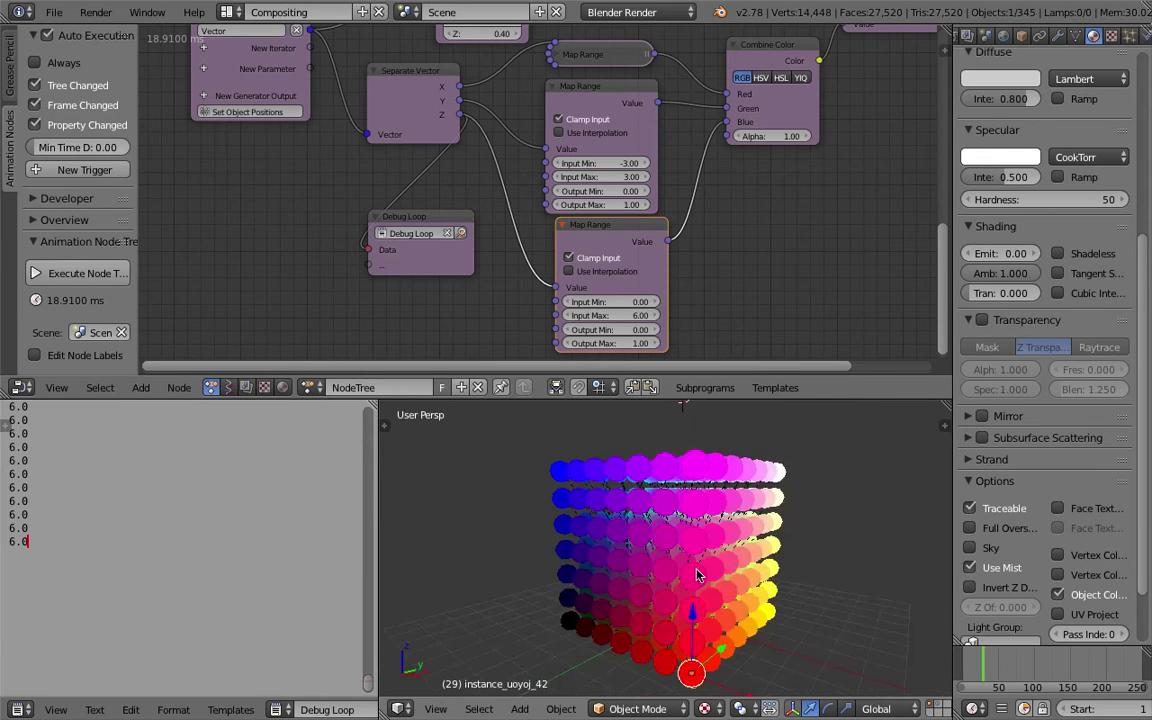
pyautogui.moveTo(697, 575); pyautogui.dragTo(606, 551, button='middle')
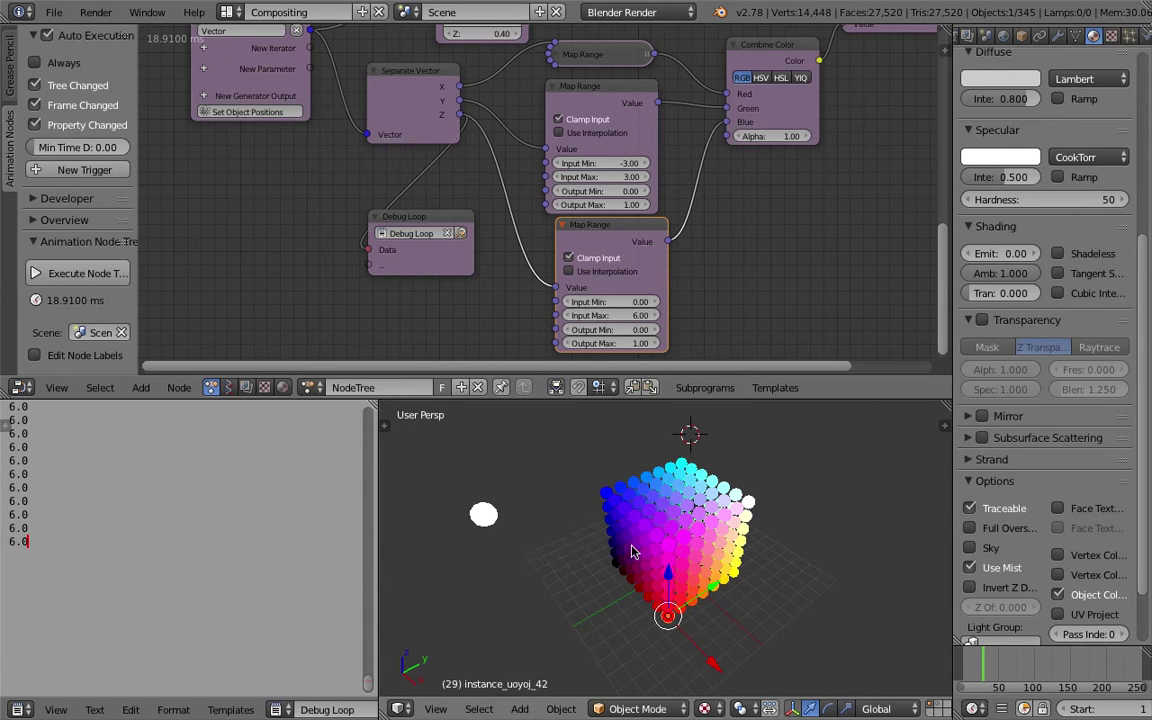
pyautogui.moveTo(632, 551)
pyautogui.mouseDown(button='middle')
pyautogui.moveTo(561, 442)
pyautogui.moveTo(640, 560)
pyautogui.mouseUp(button='middle')
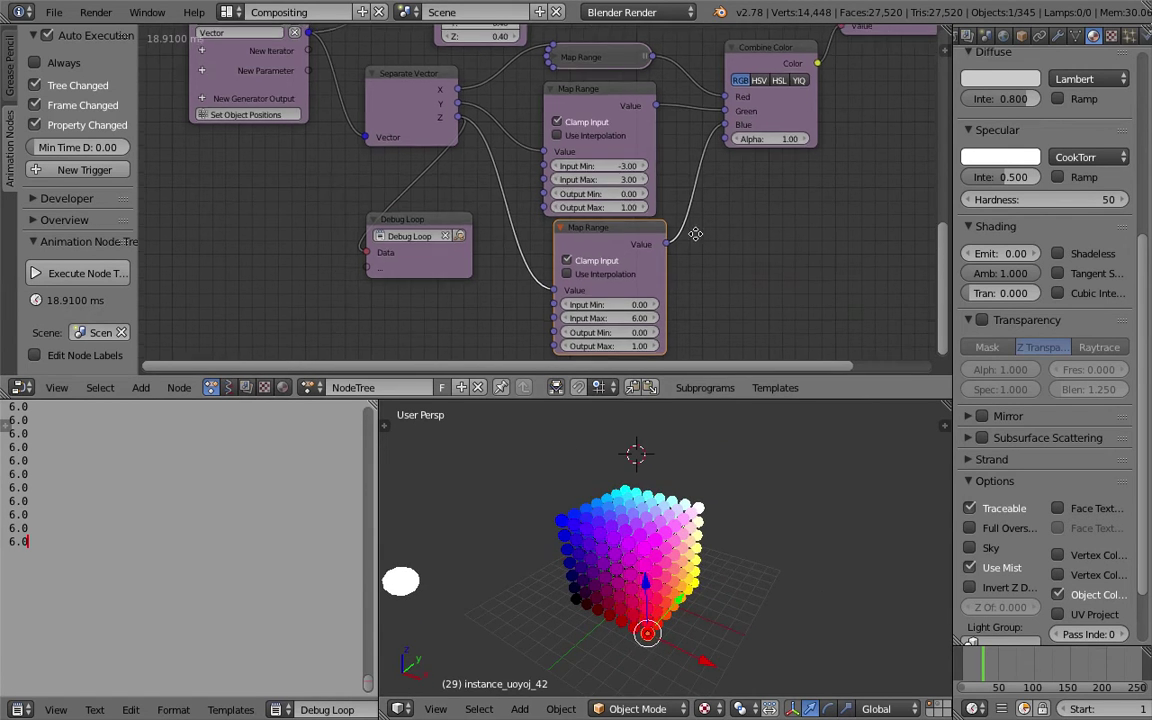
# - Move the collapsed Map Range above the second one and expand it, and shift Object Attribute Output away from Combine Color
pyautogui.moveTo(695, 234); pyautogui.dragTo(631, 345, button='middle')
pyautogui.scroll(3, 631, 345)
pyautogui.moveTo(393, 172); pyautogui.dragTo(408, 32)
pyautogui.click(377, 104)
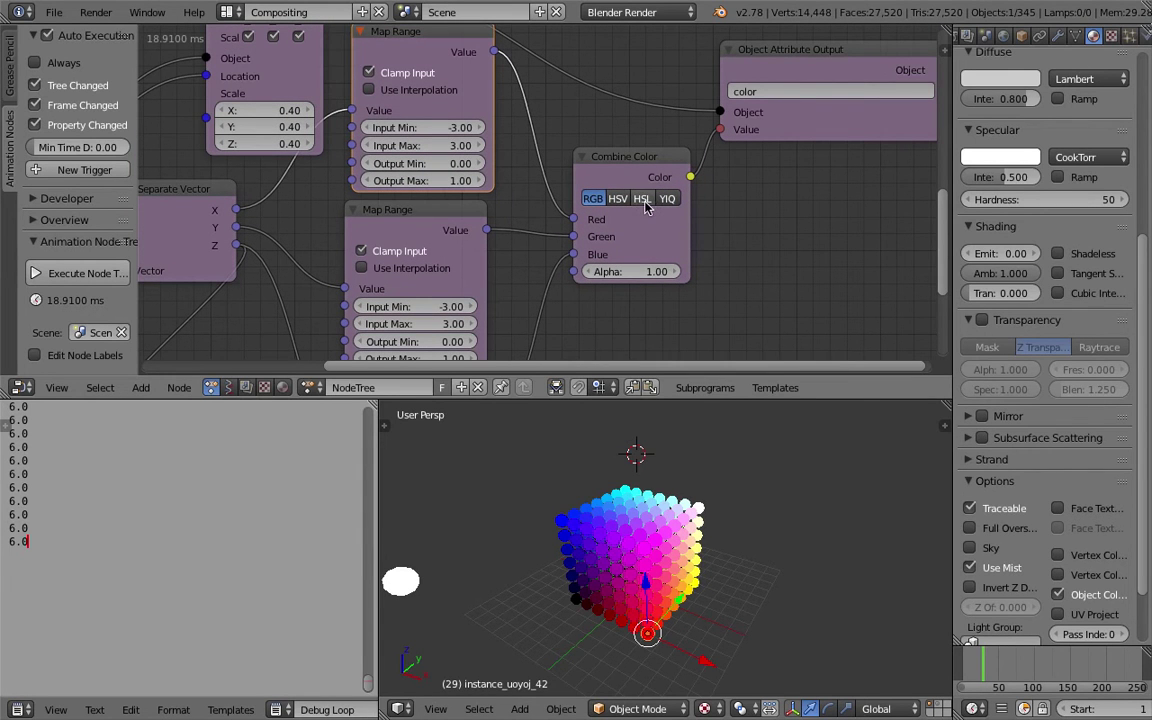
pyautogui.moveTo(685, 204)
pyautogui.mouseDown()
pyautogui.moveTo(717, 204)
pyautogui.moveTo(698, 205)
pyautogui.mouseUp()
pyautogui.moveTo(806, 135); pyautogui.dragTo(842, 121)
pyautogui.moveTo(732, 227); pyautogui.dragTo(577, 219, button='middle')
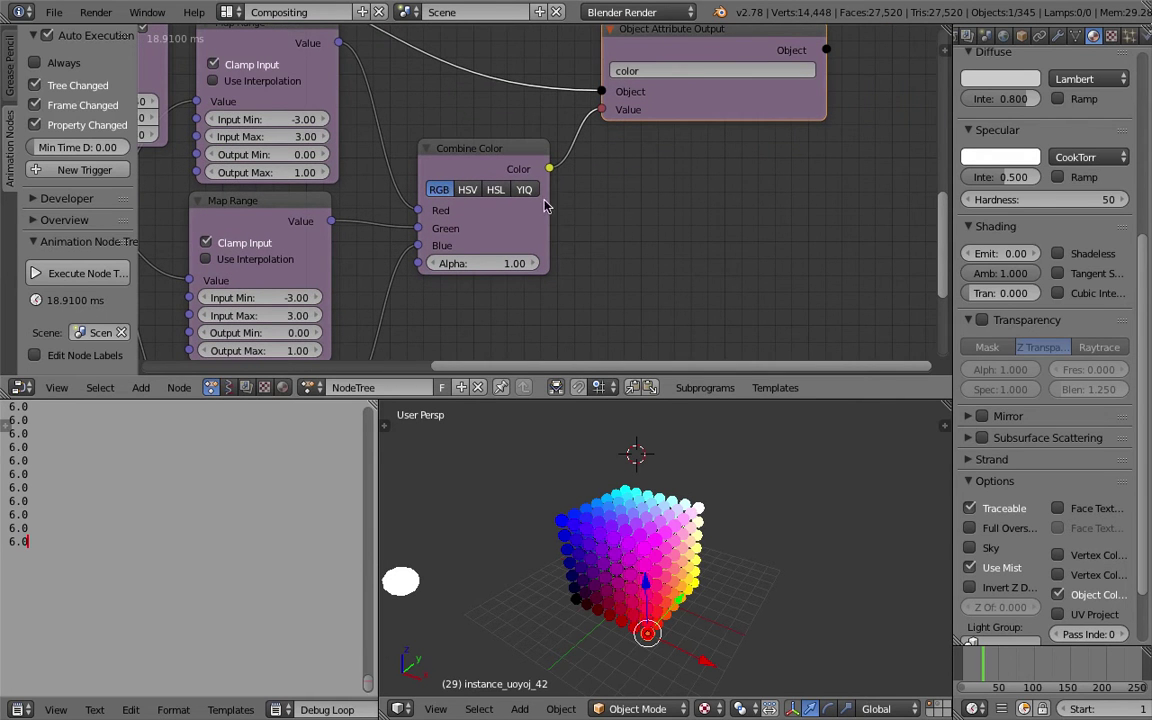
# - Sketch a cylinder with a rotation arrow and a cone in Grease Pencil beside the Combine Color node
pyautogui.moveTo(545, 206); pyautogui.dragTo(492, 186, button='middle')
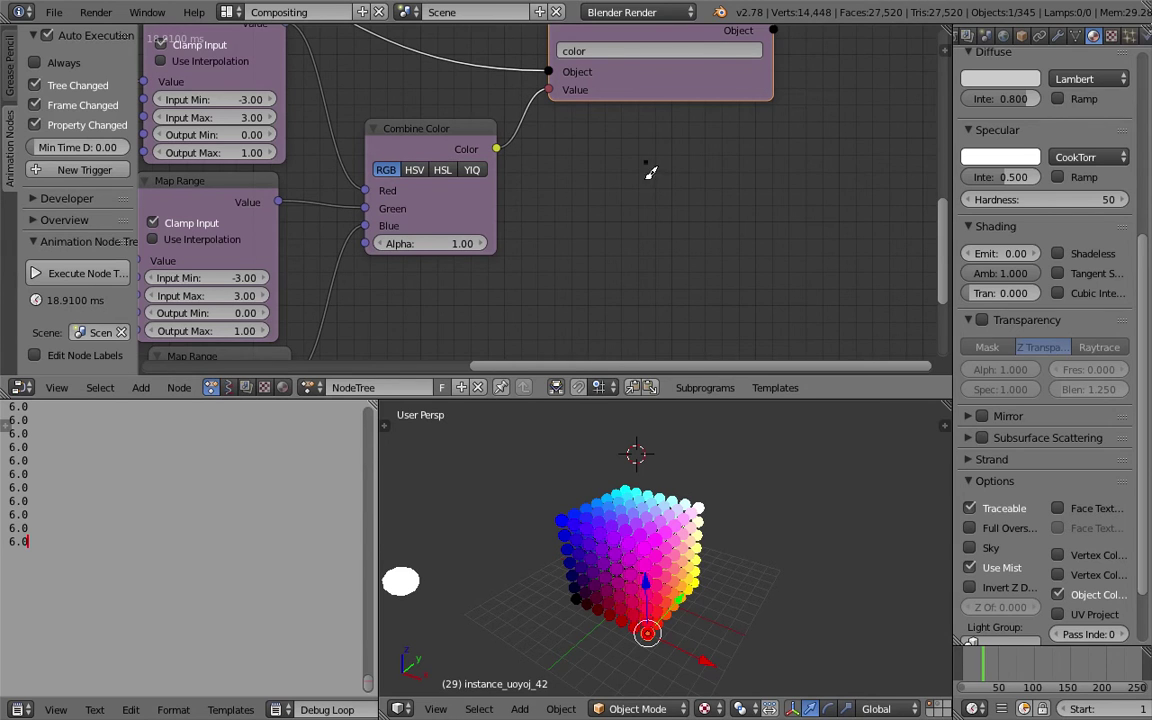
pyautogui.moveTo(641, 166); pyautogui.dragTo(731, 154)
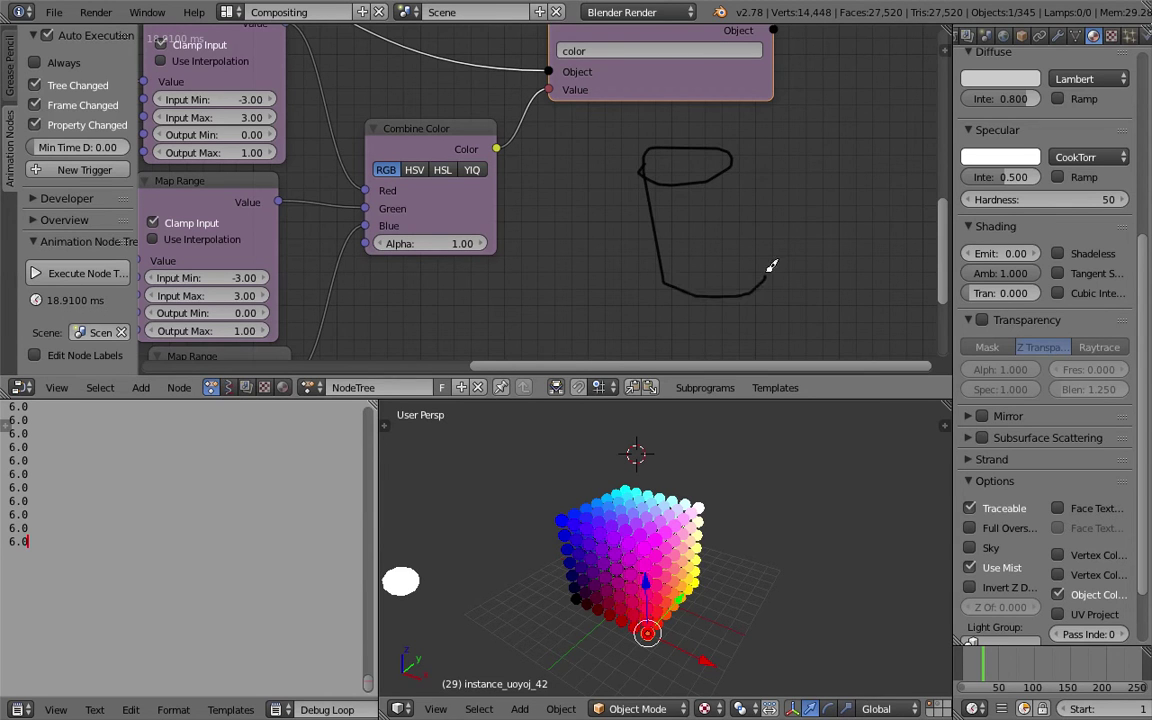
pyautogui.moveTo(750, 158); pyautogui.dragTo(745, 162)
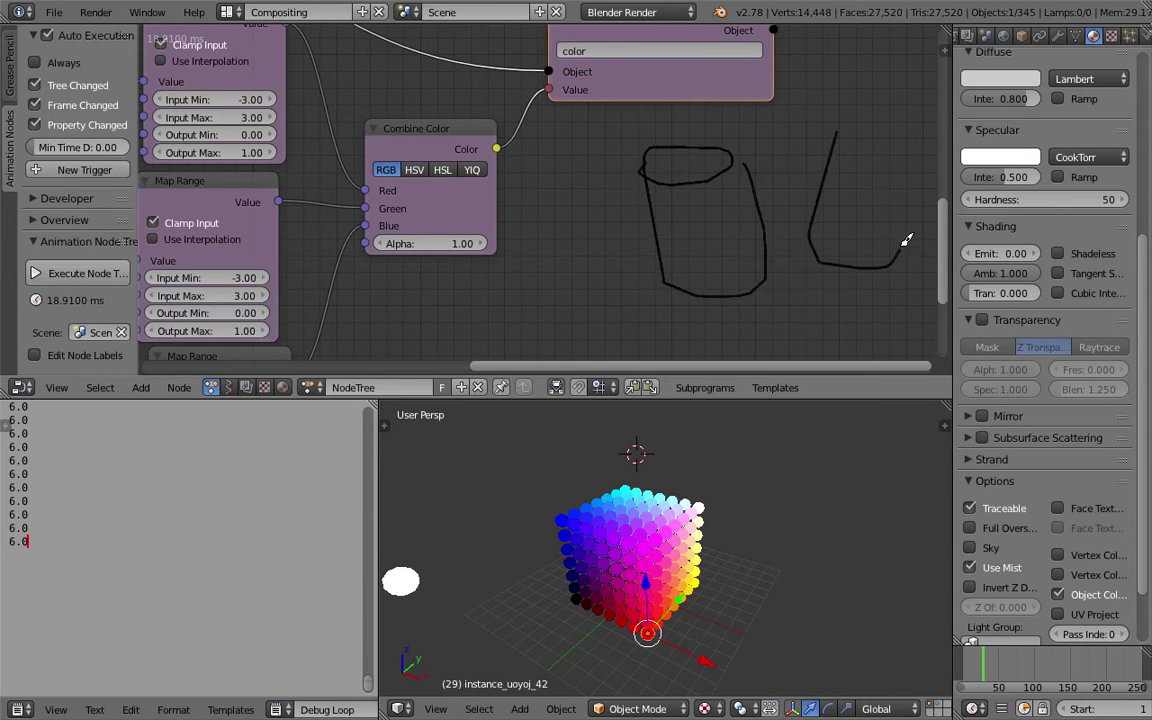
pyautogui.moveTo(849, 130); pyautogui.dragTo(843, 136)
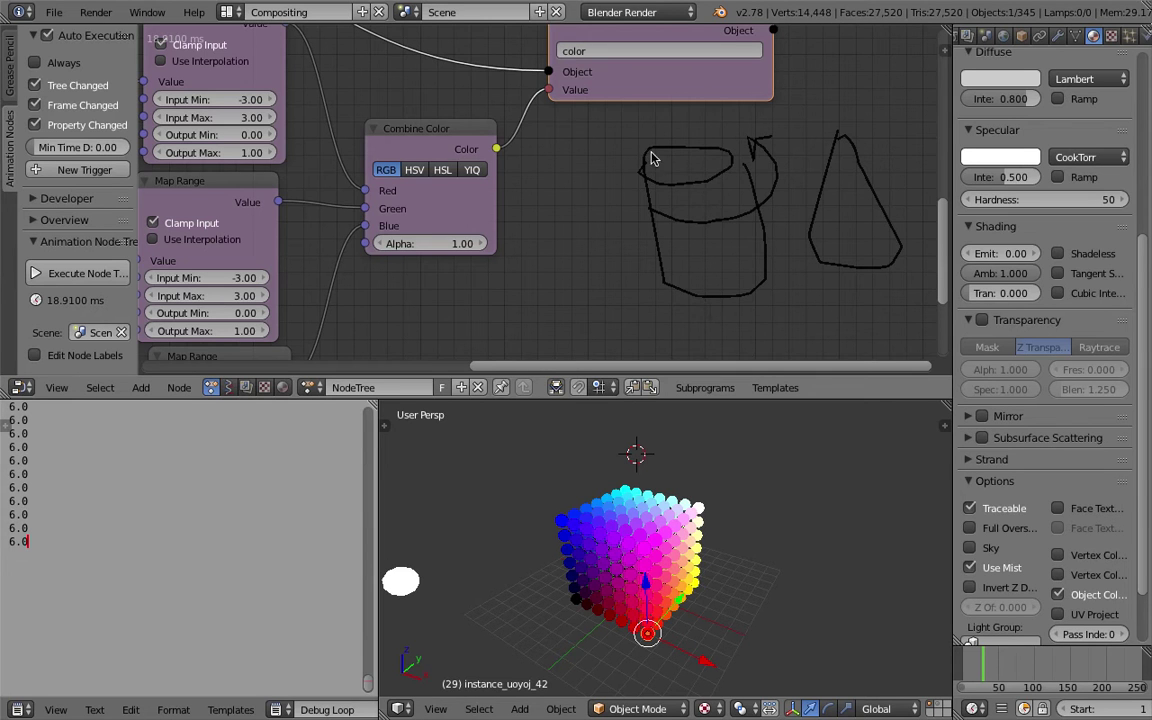
# - Save the blend file over its existing version
pyautogui.scroll(-1, 857, 205)
pyautogui.moveTo(697, 211); pyautogui.dragTo(759, 196, button='middle')
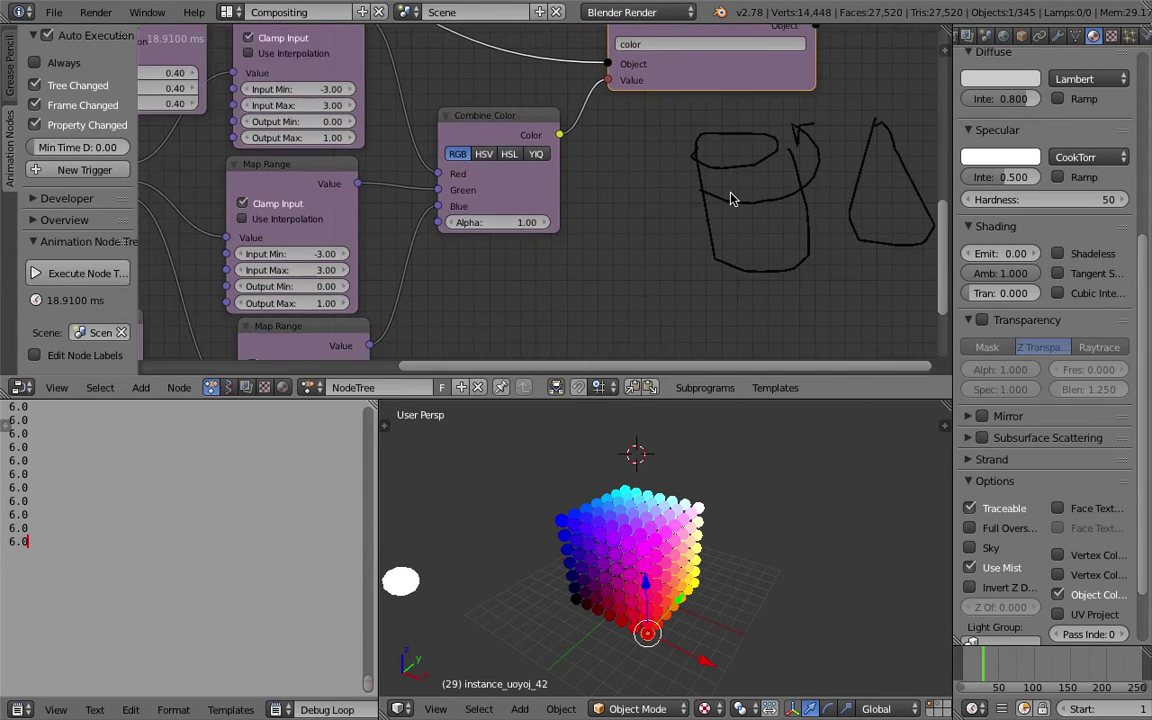
pyautogui.moveTo(666, 237)
pyautogui.mouseDown(button='middle')
pyautogui.moveTo(653, 206)
pyautogui.moveTo(758, 191)
pyautogui.mouseUp(button='middle')
pyautogui.moveTo(664, 478); pyautogui.dragTo(627, 644, button='middle')
pyautogui.hotkey('ctrl', 's')
pyautogui.click(687, 635)
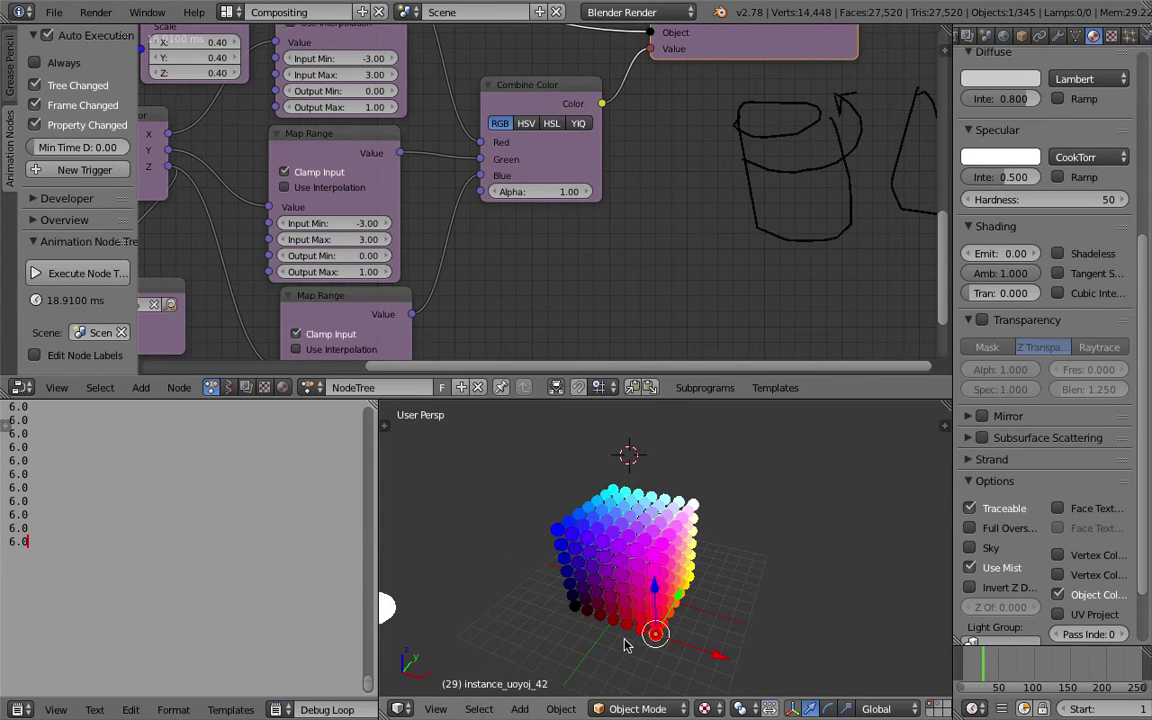
pyautogui.hotkey('ctrl', 's')
pyautogui.click(674, 517)
# - Save the scene as a new blend file with the next incremented version number
pyautogui.moveTo(538, 246); pyautogui.dragTo(689, 275, button='middle')
pyautogui.scroll(-4, 713, 213)
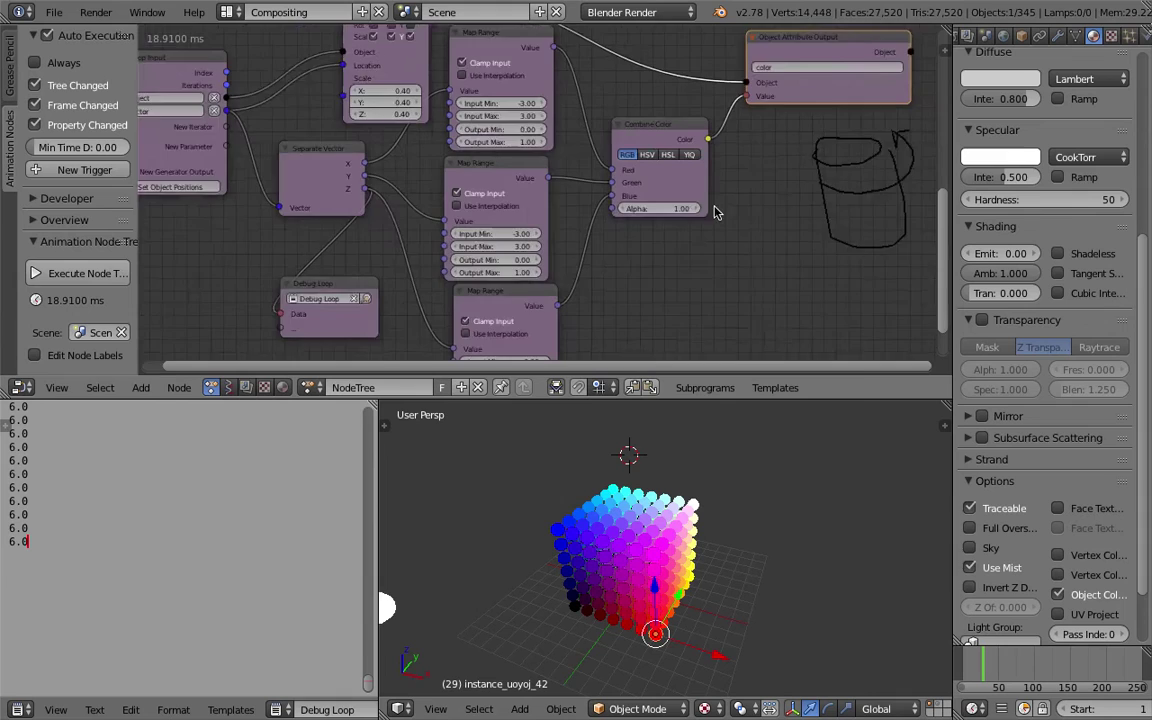
pyautogui.moveTo(715, 211); pyautogui.dragTo(707, 268, button='middle')
pyautogui.click(54, 12)
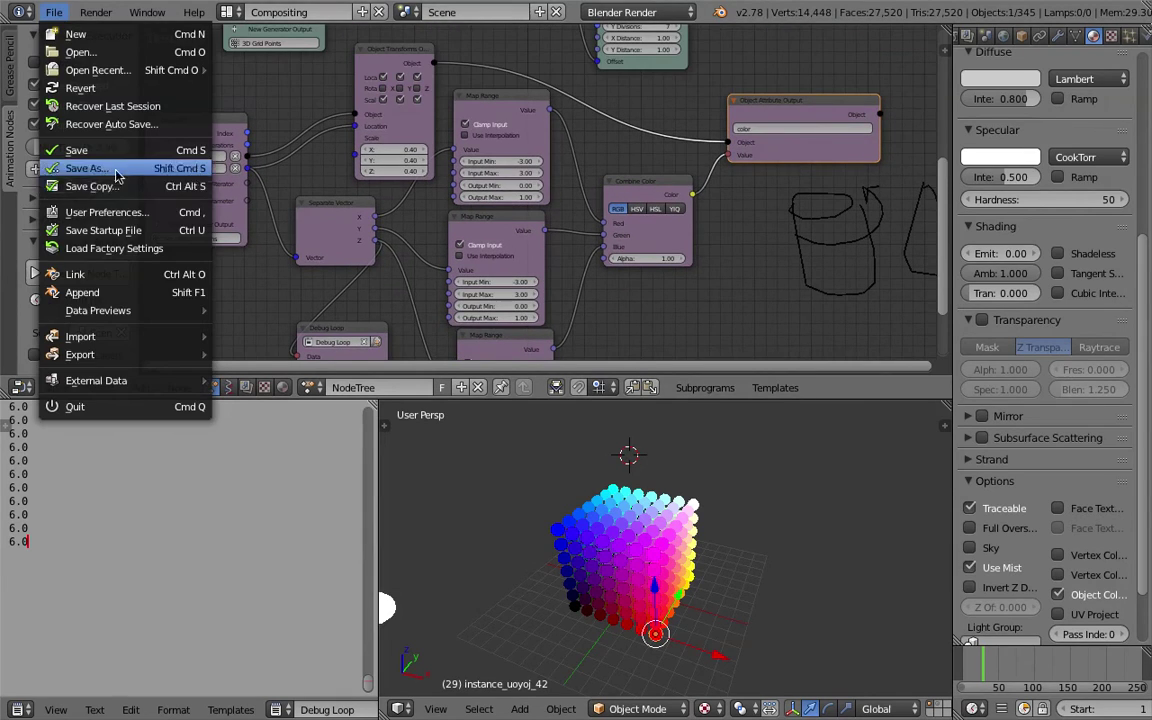
pyautogui.click(100, 164)
pyautogui.press('KP_Add')
pyautogui.click(1060, 61)
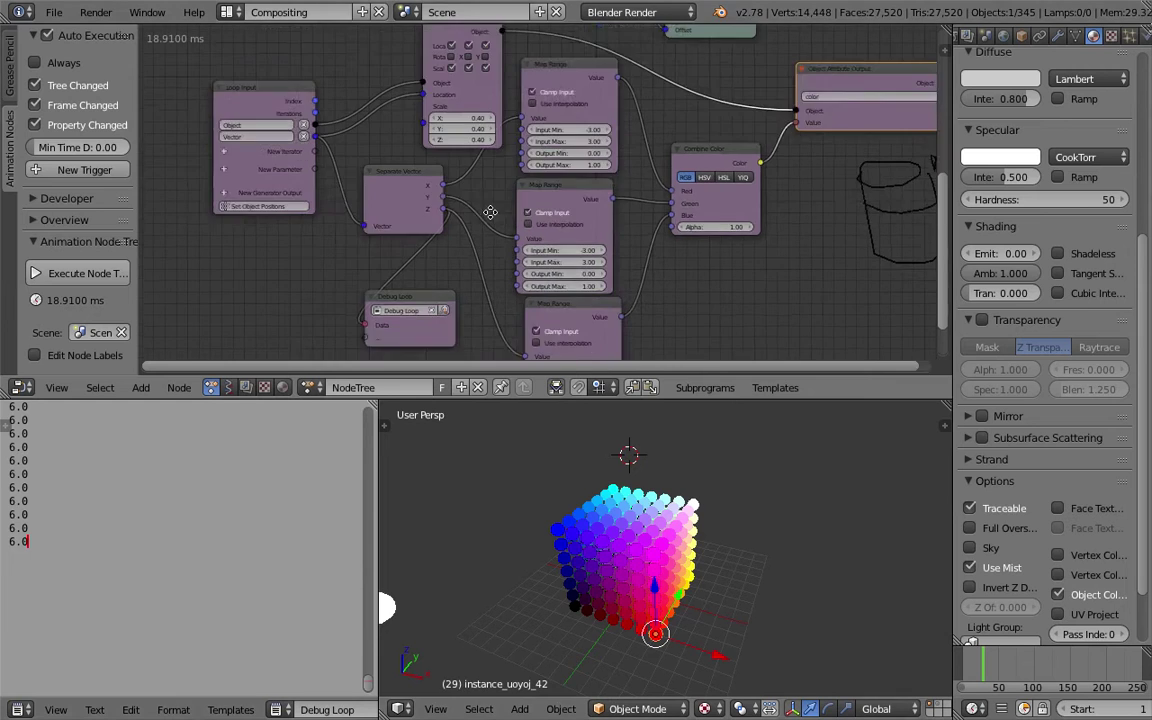
pyautogui.hotkey('ctrl', 's')
# - Move the Loop Input node away from Separate Vector to make room between them
pyautogui.scroll(3, 436, 87)
pyautogui.moveTo(436, 87); pyautogui.dragTo(243, 139)
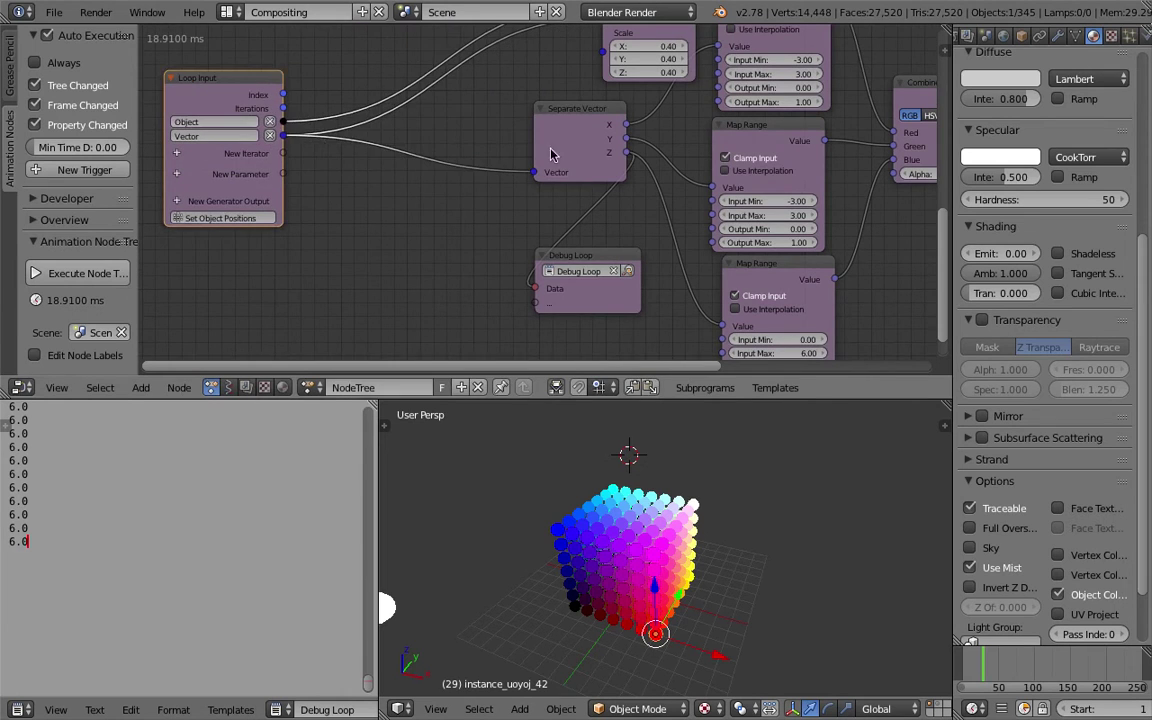
pyautogui.click(540, 160)
# - Add a Vector Wiggle node between Loop Input and Separate Vector
pyautogui.hotkey('ctrl', 's')
pyautogui.hotkey('shift', 'a')
pyautogui.click(437, 190)
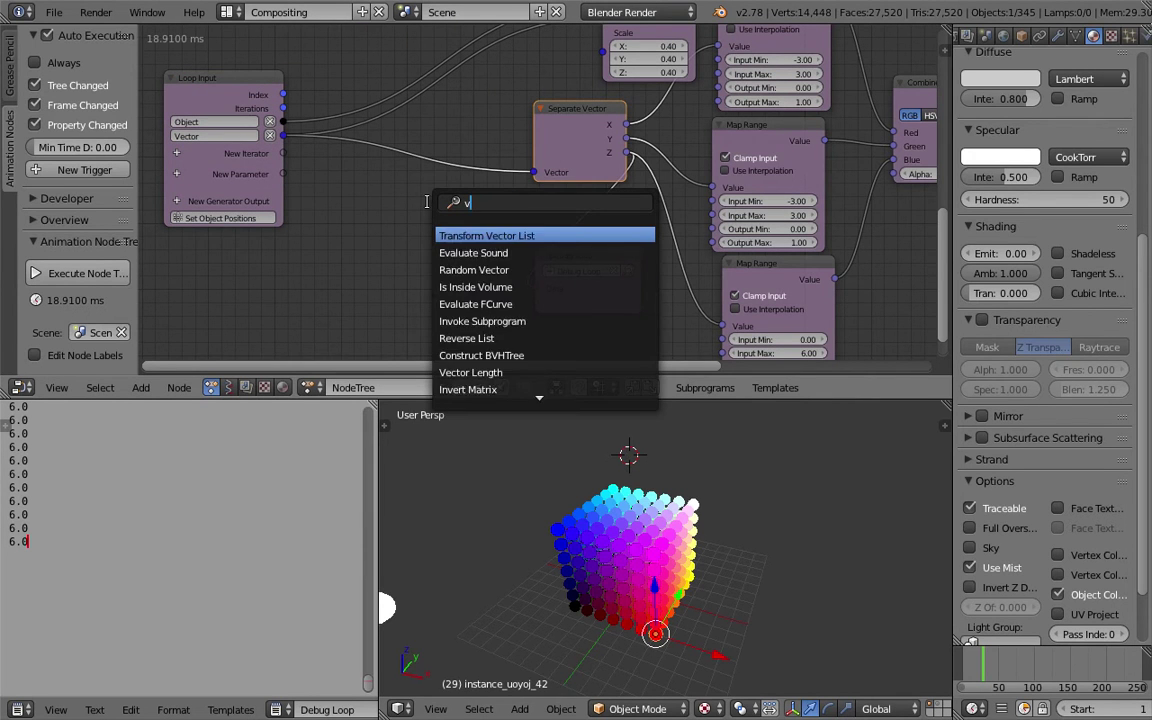
pyautogui.write('vector w')
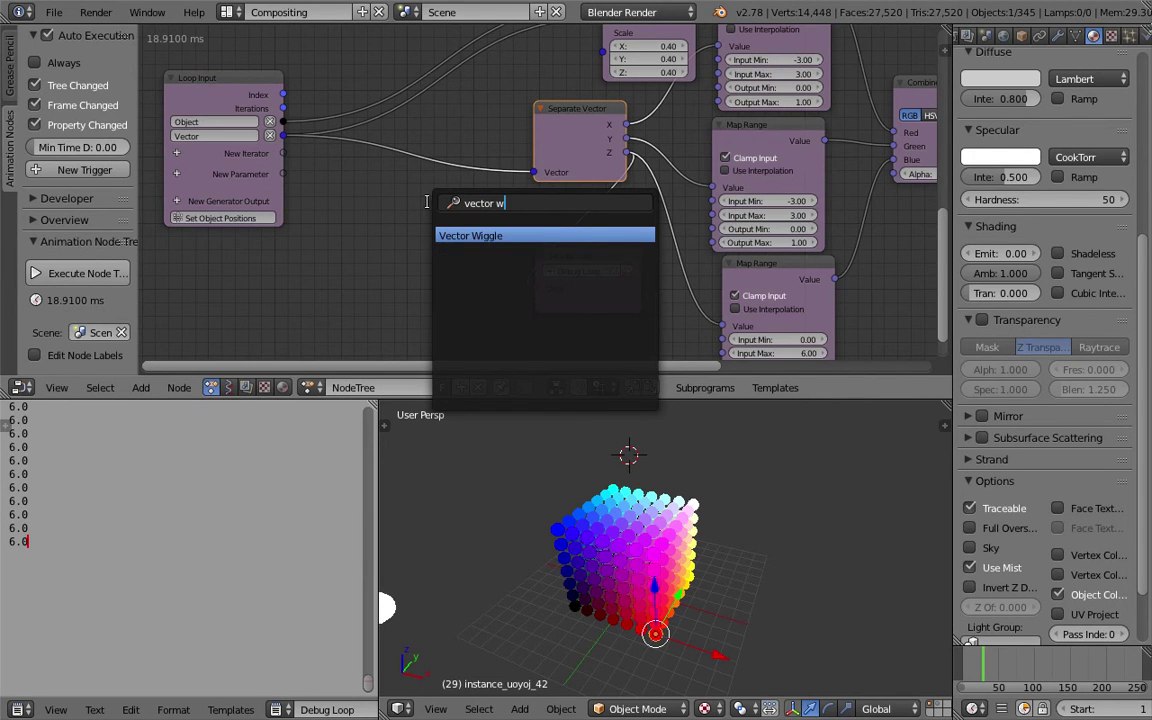
pyautogui.press('Return')
pyautogui.click(410, 204)
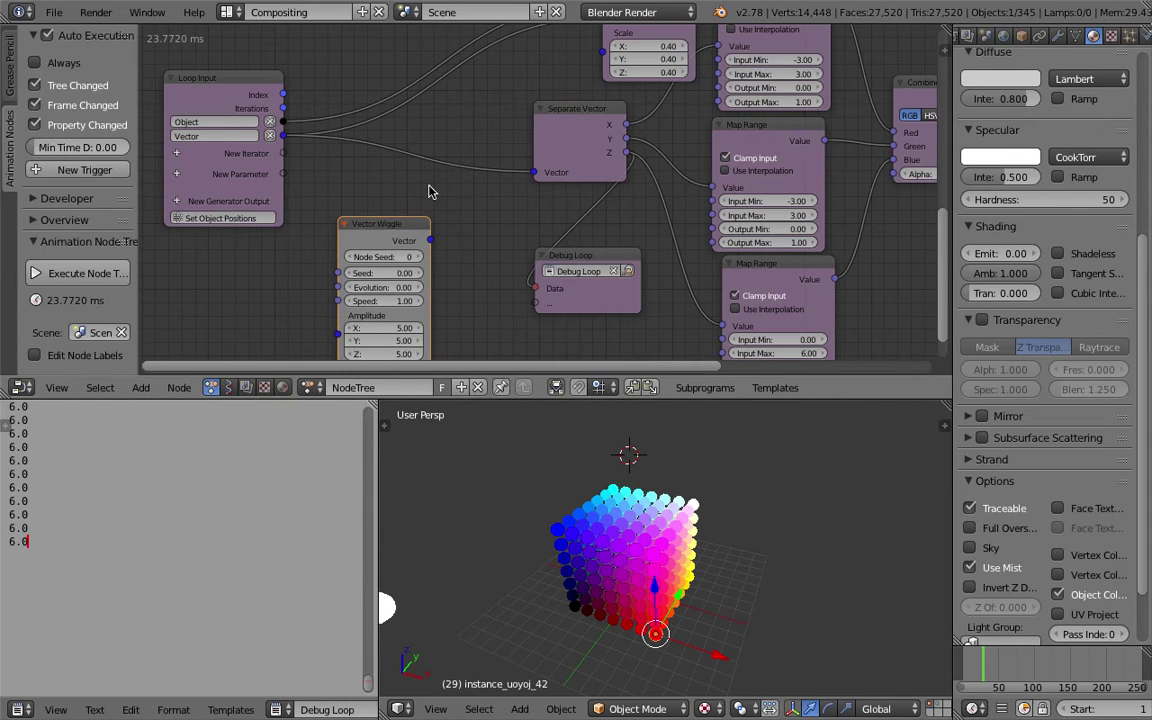
# - Add a Vector Math node near Separate Vector and shift Vector Wiggle toward Loop Input
pyautogui.hotkey('ctrl', 'a')
pyautogui.write('vec')
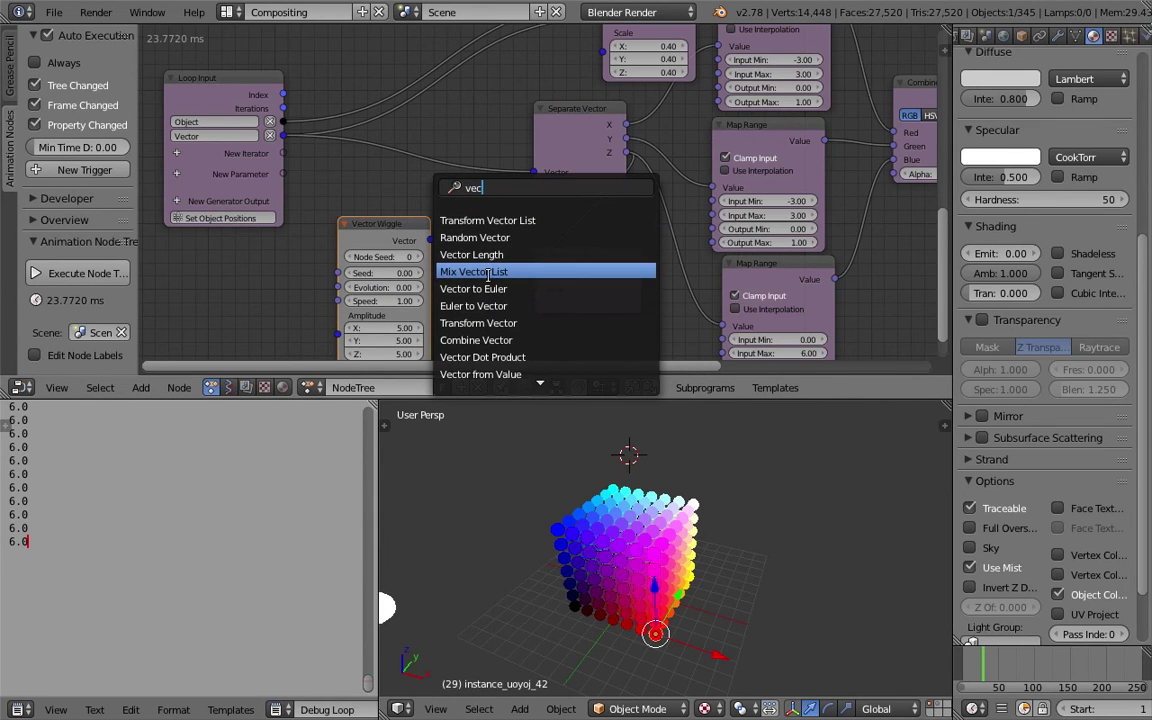
pyautogui.write('tor ma')
pyautogui.press('Return')
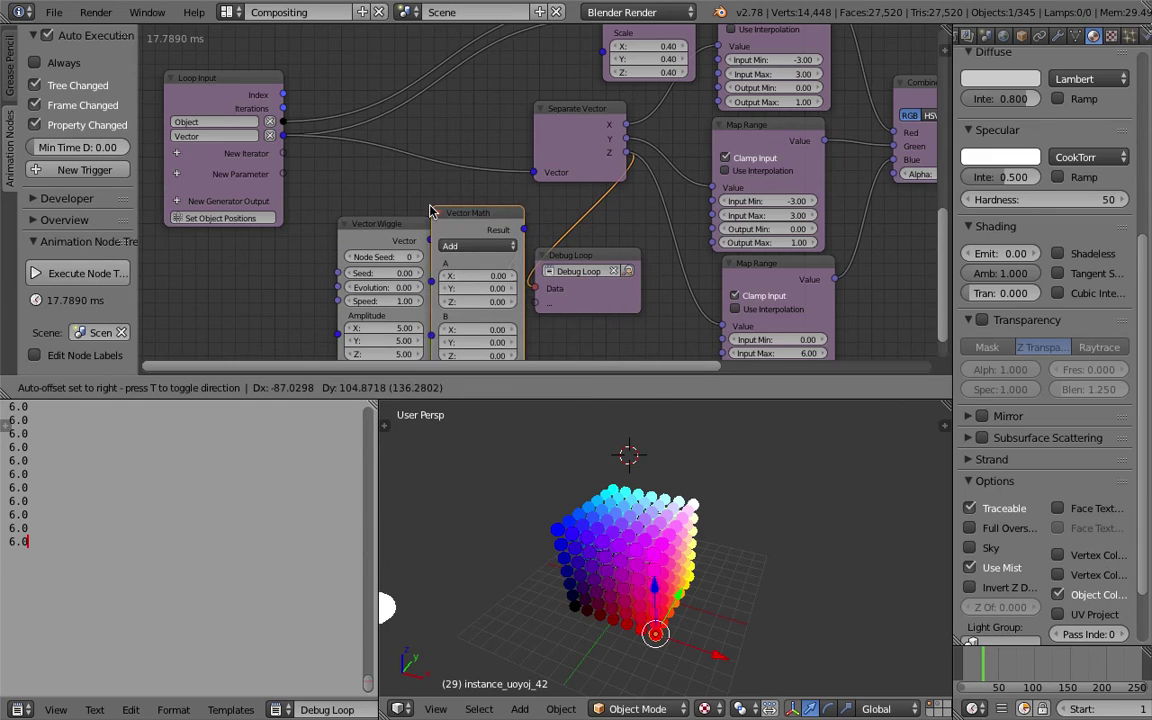
pyautogui.click(394, 226)
pyautogui.moveTo(367, 234); pyautogui.dragTo(299, 234)
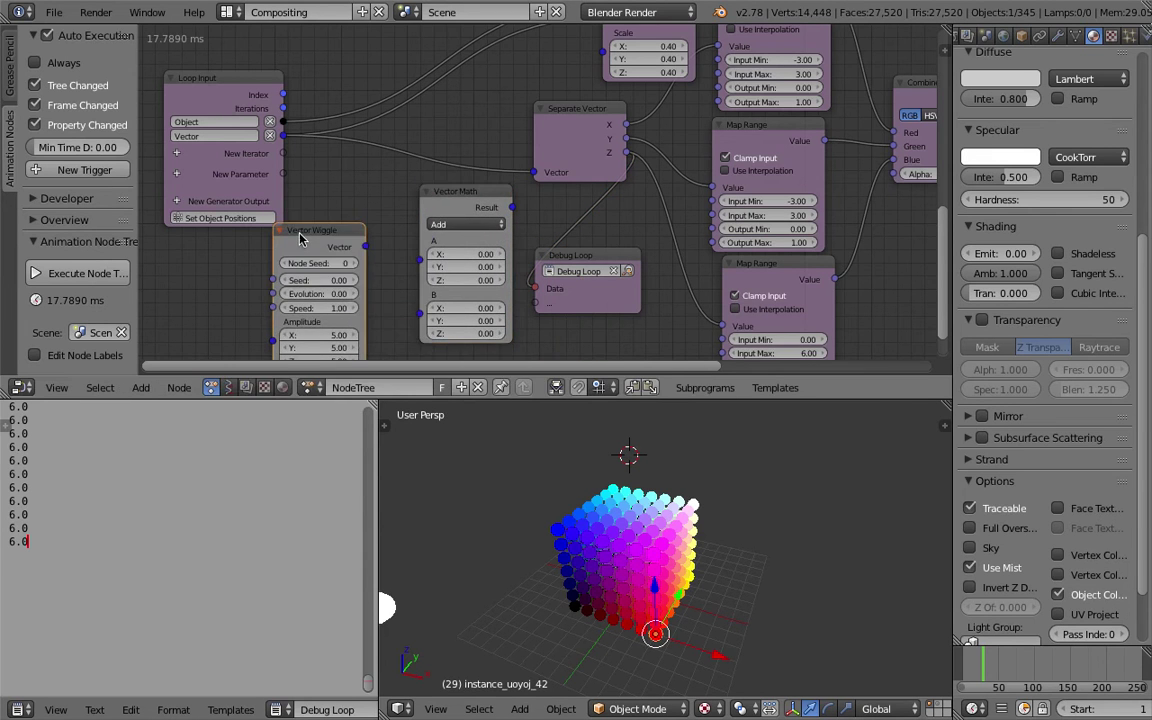
# - Link Loop Input's Index output to Vector Wiggle's Seed input
pyautogui.scroll(-2, 299, 234)
pyautogui.moveTo(299, 234); pyautogui.dragTo(398, 214, button='middle')
pyautogui.moveTo(292, 81); pyautogui.dragTo(353, 266)
pyautogui.scroll(1, 282, 126)
pyautogui.moveTo(410, 239); pyautogui.dragTo(426, 234, button='middle')
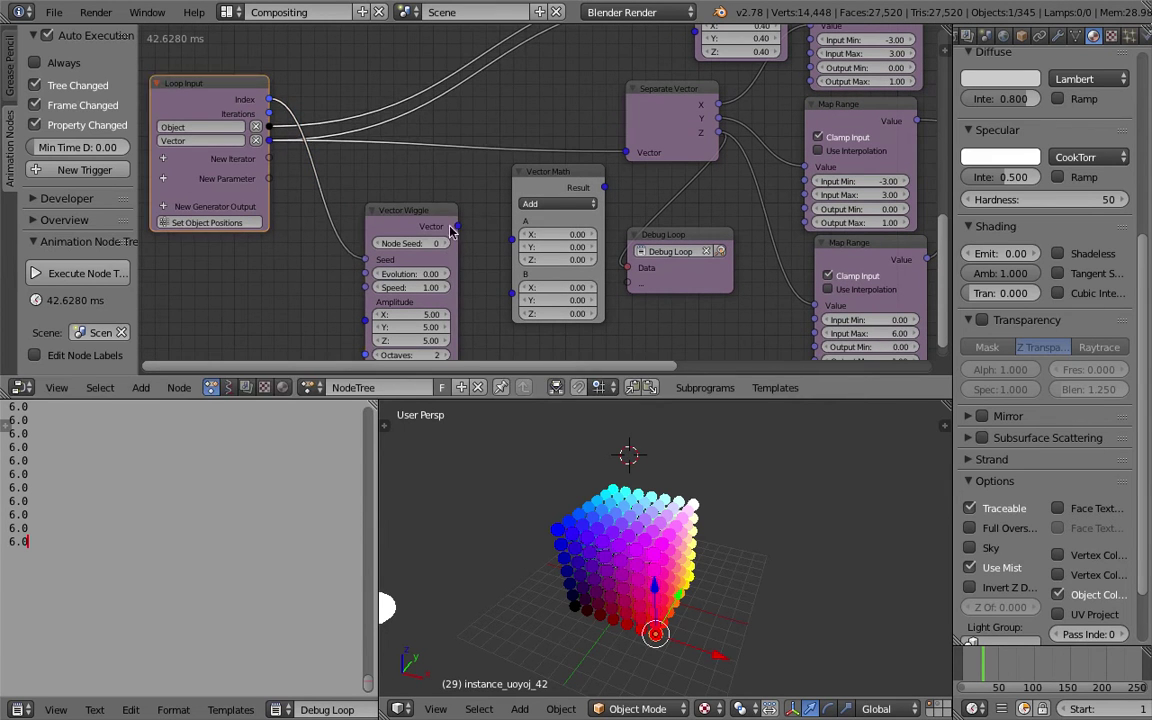
# - Connect Loop Input's Vector to Vector Math's A and the wiggle vector to B, and feed the result into Separate Vector
pyautogui.moveTo(458, 227); pyautogui.dragTo(514, 288)
pyautogui.moveTo(512, 238); pyautogui.dragTo(273, 145)
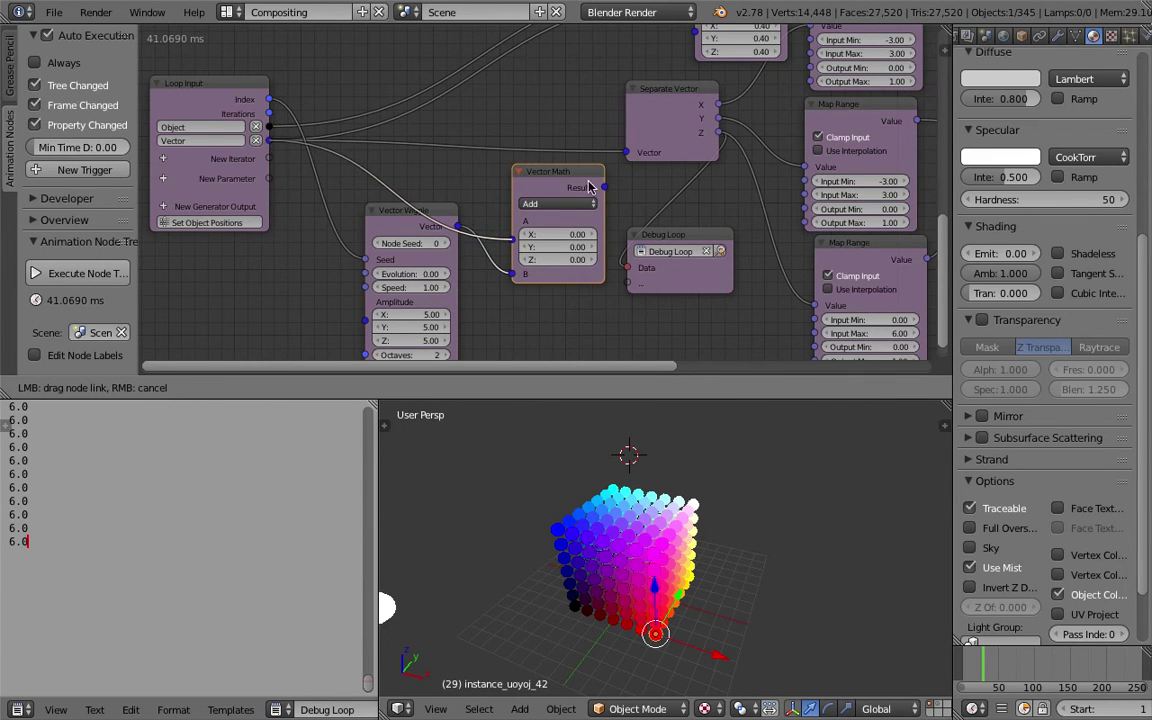
pyautogui.moveTo(514, 116); pyautogui.dragTo(542, 105, button='middle')
pyautogui.moveTo(702, 592); pyautogui.dragTo(734, 547, button='middle')
pyautogui.moveTo(662, 551); pyautogui.dragTo(705, 524, button='middle')
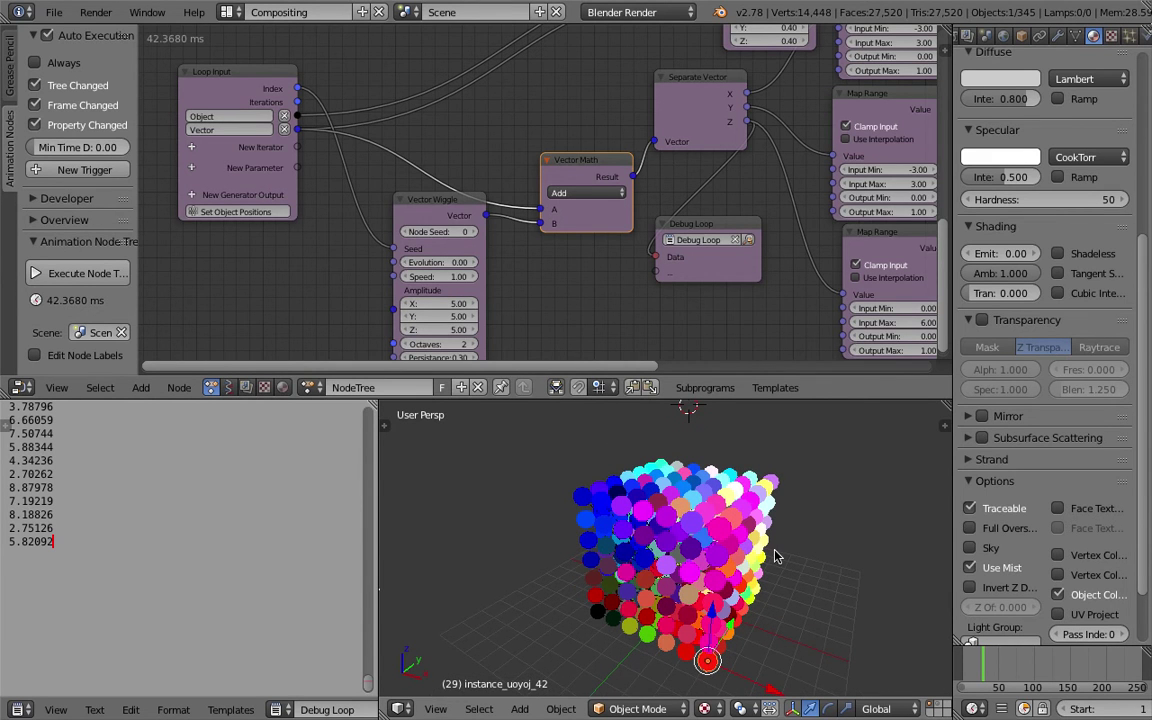
# - Set Vector Wiggle's Evolution to 100.44 and move the node closer to Loop Input
pyautogui.moveTo(404, 144); pyautogui.dragTo(423, 109, button='middle')
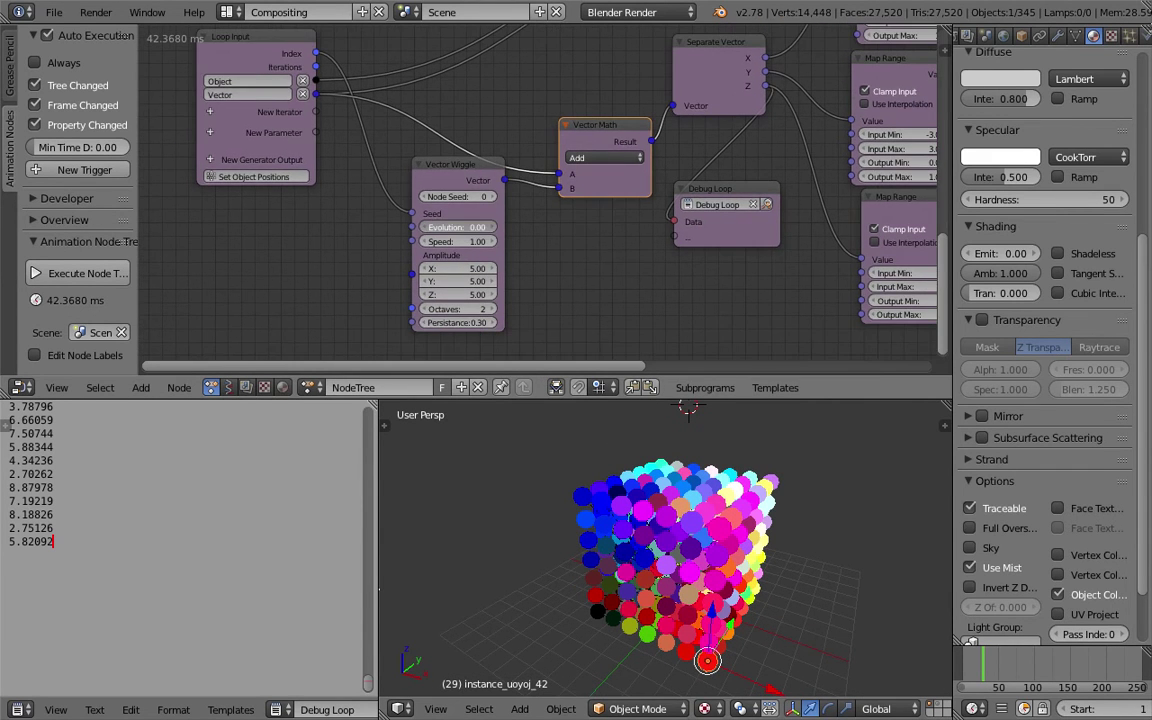
pyautogui.moveTo(458, 227); pyautogui.dragTo(818, 227)
pyautogui.moveTo(512, 227); pyautogui.dragTo(552, 227)
pyautogui.moveTo(442, 172); pyautogui.dragTo(361, 178)
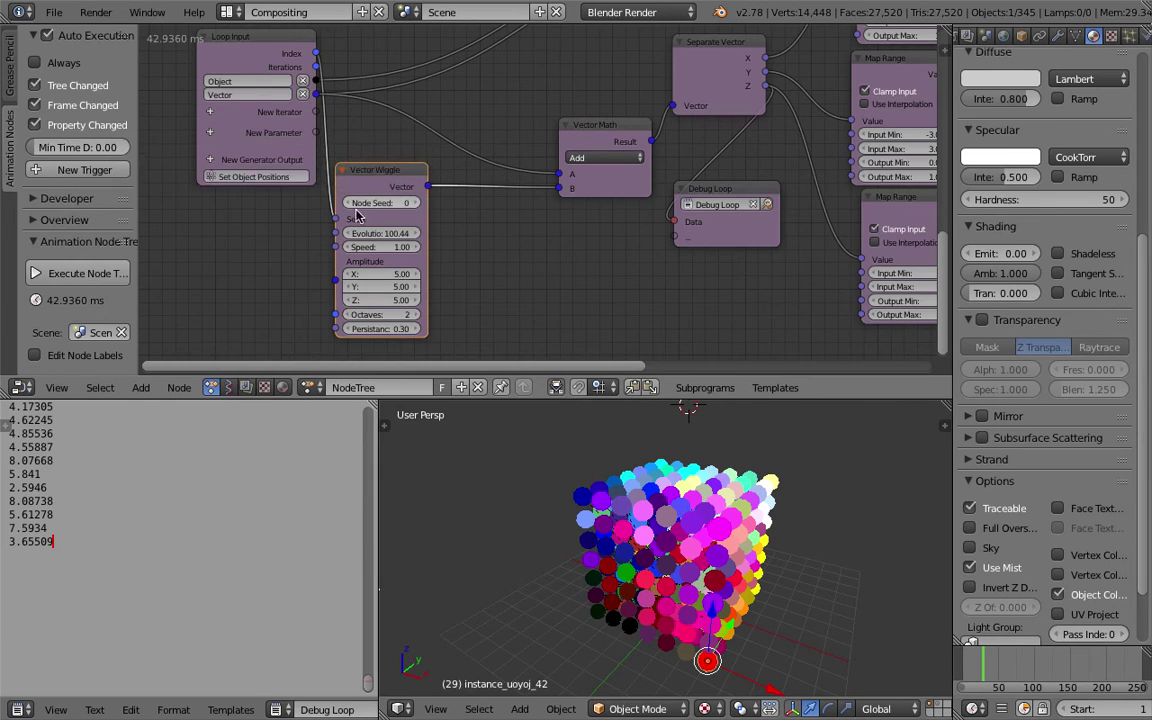
# - Set Vector Wiggle's Evolution to 104.88 and its X, Y and Z Amplitude to 2.33
pyautogui.scroll(1, 361, 178)
pyautogui.moveTo(356, 240); pyautogui.dragTo(385, 240)
pyautogui.moveTo(370, 289); pyautogui.dragTo(345, 288)
pyautogui.moveTo(763, 555); pyautogui.dragTo(752, 467, button='middle')
pyautogui.moveTo(688, 496); pyautogui.dragTo(675, 510, button='middle')
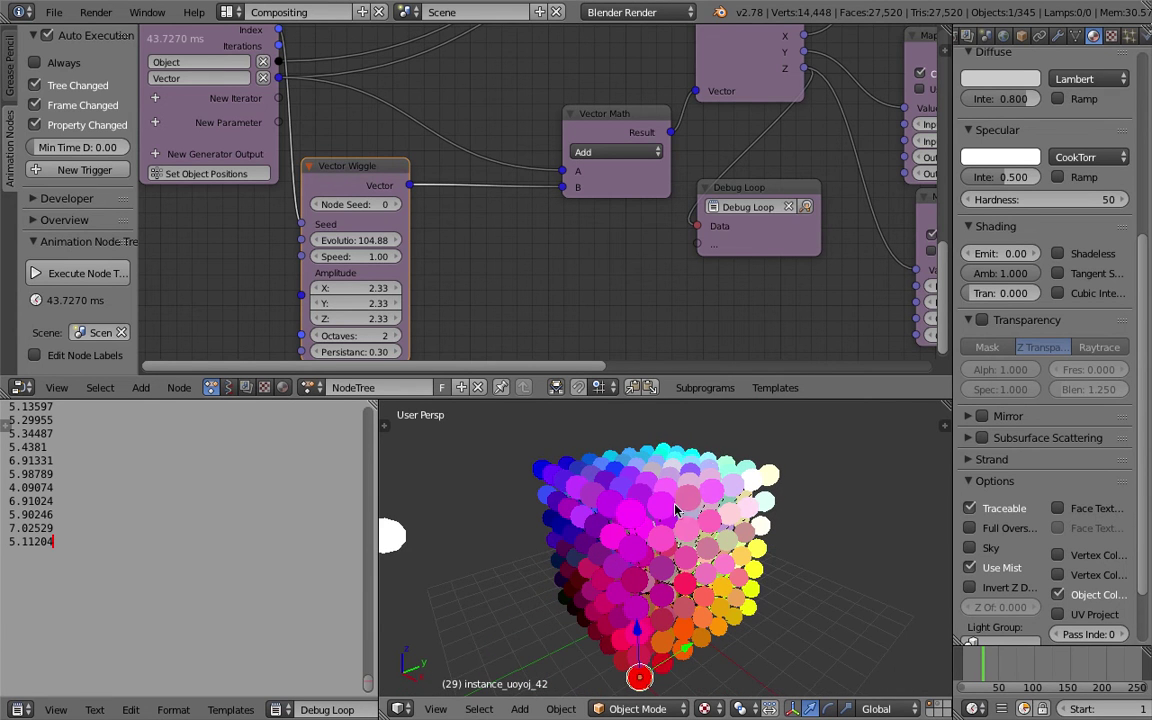
# - Shift Vector Math and Separate Vector away from the Map Range nodes, and save the file
pyautogui.scroll(-3, 666, 296)
pyautogui.moveTo(577, 141); pyautogui.dragTo(540, 124)
pyautogui.moveTo(542, 128); pyautogui.dragTo(557, 185, button='middle')
pyautogui.hotkey('ctrl', 's')
pyautogui.click(566, 196)
pyautogui.moveTo(687, 124); pyautogui.dragTo(654, 119)
pyautogui.moveTo(656, 121); pyautogui.dragTo(666, 222, button='middle')
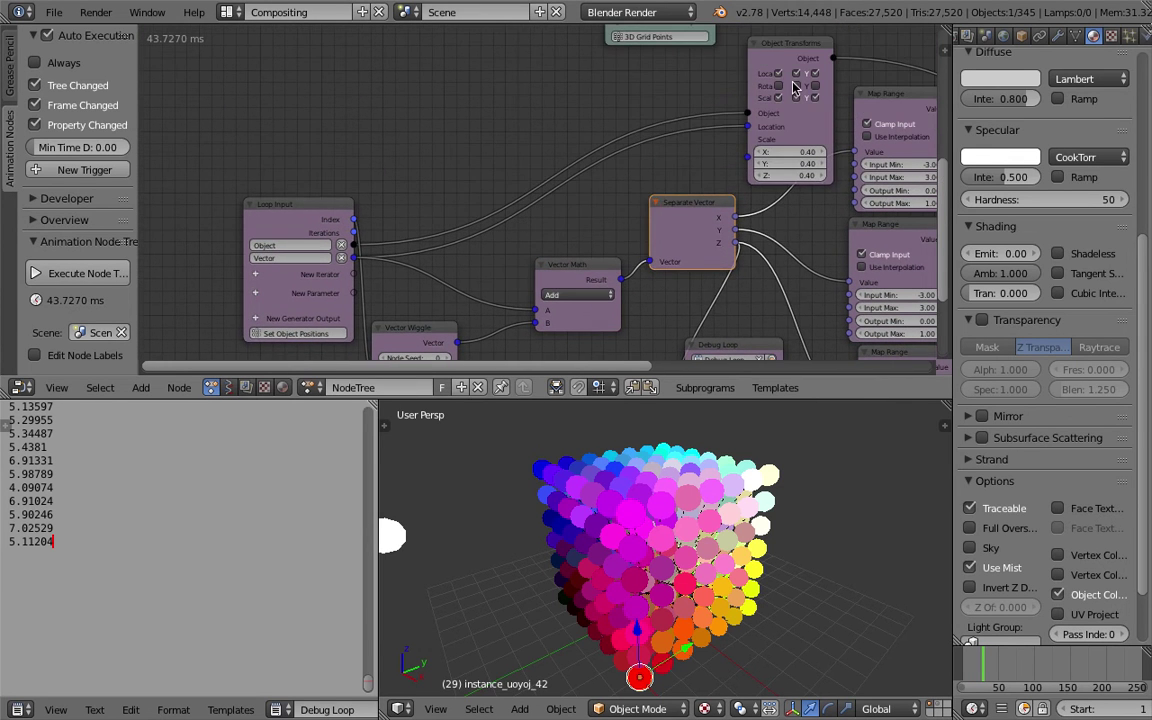
# - Move and widen Object Transforms Output so it sits above Loop Input, and save over the current file
pyautogui.moveTo(782, 110); pyautogui.dragTo(635, 97)
pyautogui.moveTo(594, 87); pyautogui.dragTo(584, 128, button='middle')
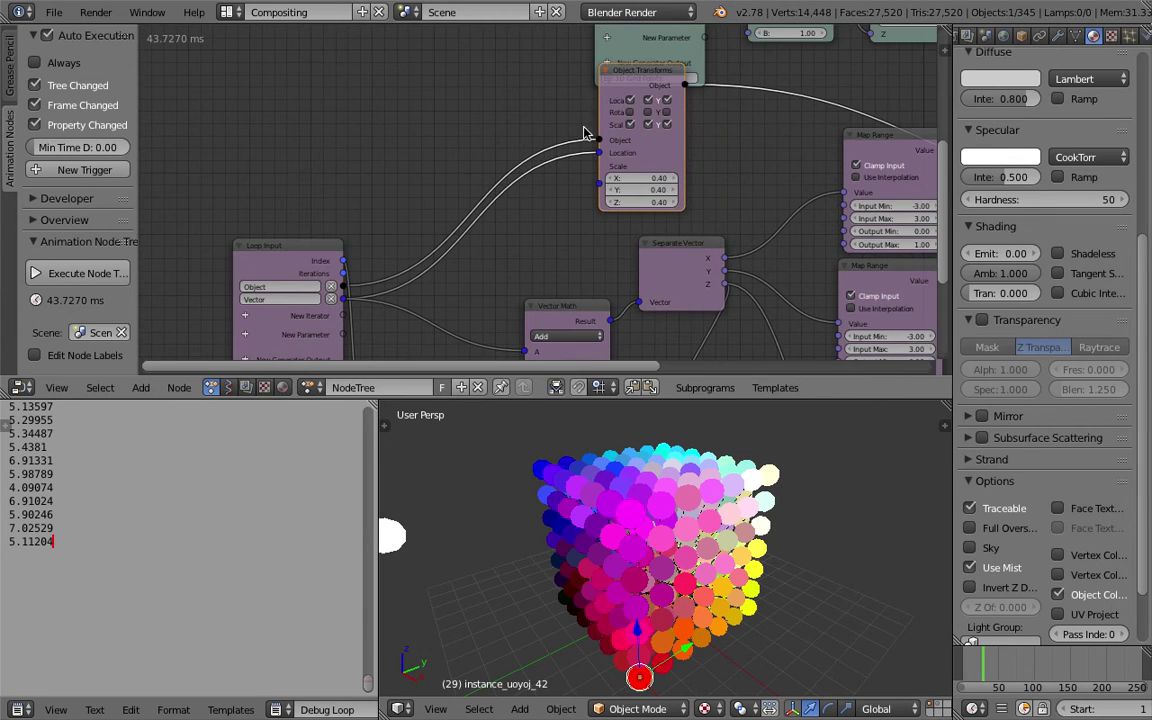
pyautogui.moveTo(601, 94); pyautogui.dragTo(425, 79)
pyautogui.hotkey('ctrl', 's')
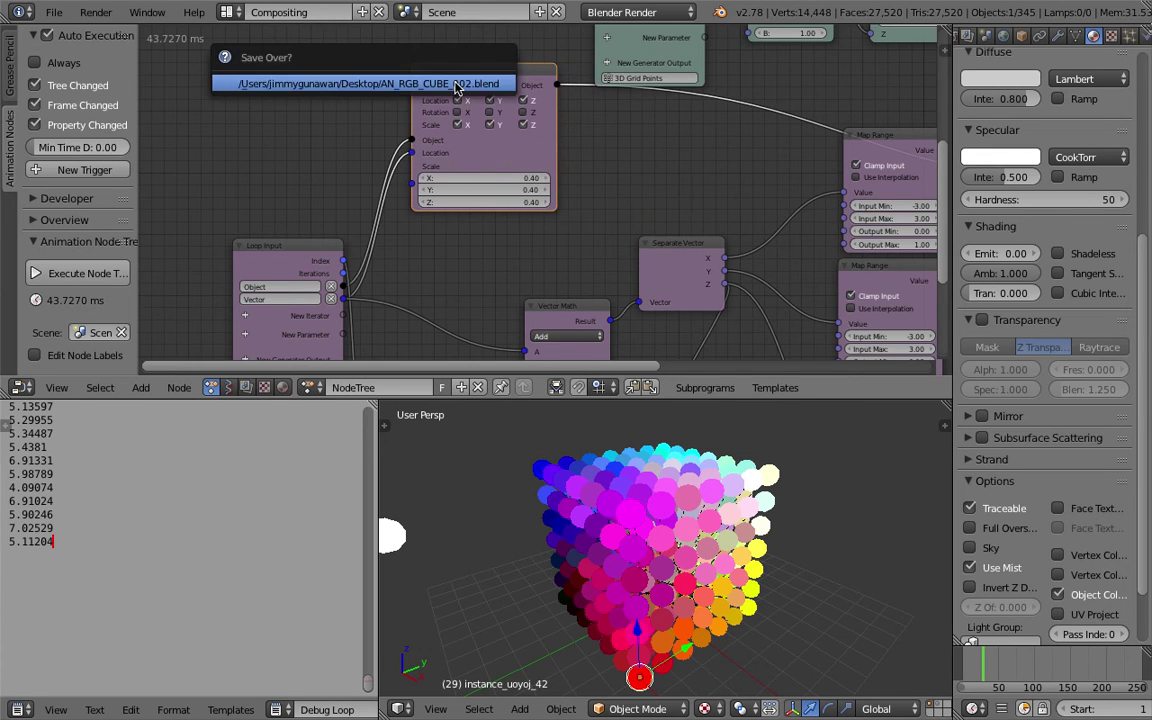
pyautogui.click(458, 89)
# - Move Vector Wiggle away from Loop Input and raise Vector Math slightly to tidy the links
pyautogui.scroll(1, 453, 104)
pyautogui.scroll(-1, 393, 183)
pyautogui.scroll(1, 403, 195)
pyautogui.scroll(1, 400, 210)
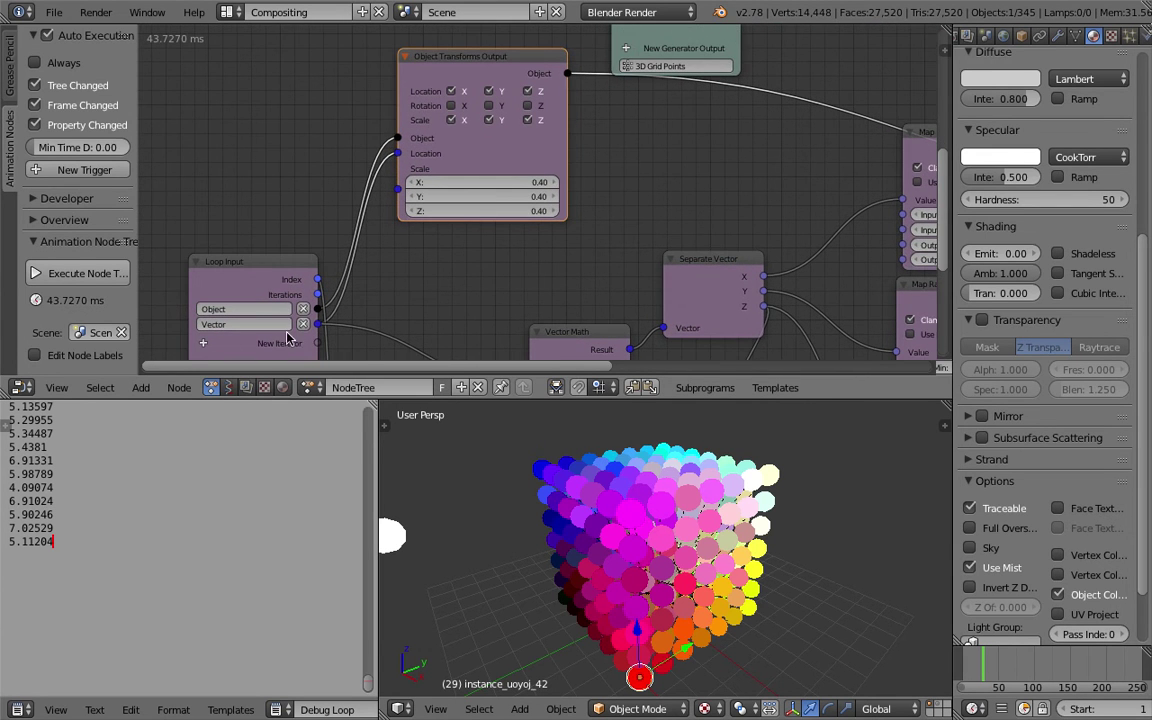
pyautogui.moveTo(417, 290); pyautogui.dragTo(452, 149, button='middle')
pyautogui.scroll(-2, 474, 230)
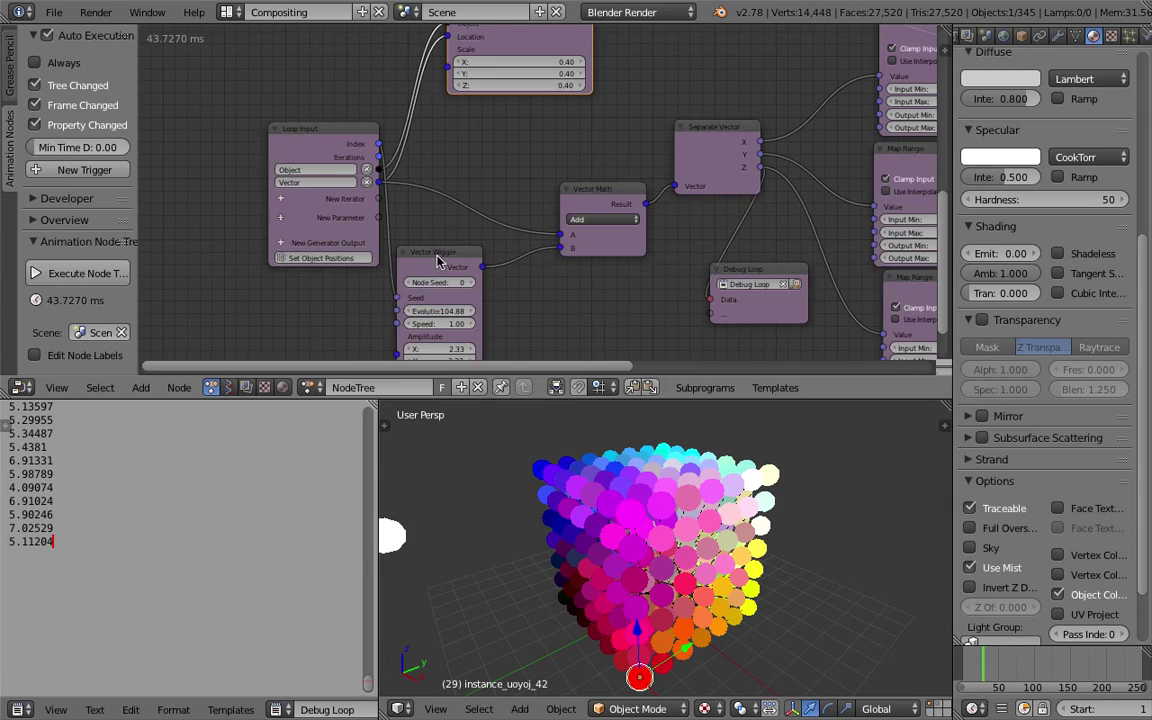
pyautogui.moveTo(437, 261); pyautogui.dragTo(472, 261)
pyautogui.moveTo(530, 257); pyautogui.dragTo(527, 188, button='middle')
pyautogui.scroll(1, 522, 192)
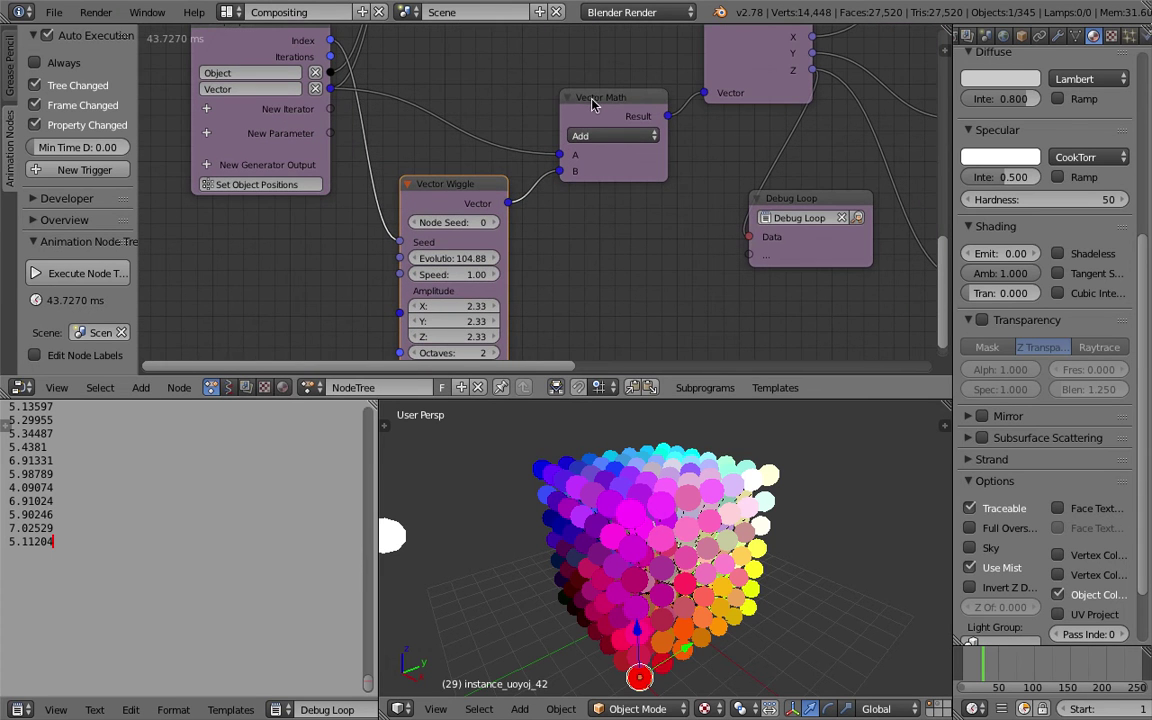
pyautogui.moveTo(592, 104); pyautogui.dragTo(587, 83)
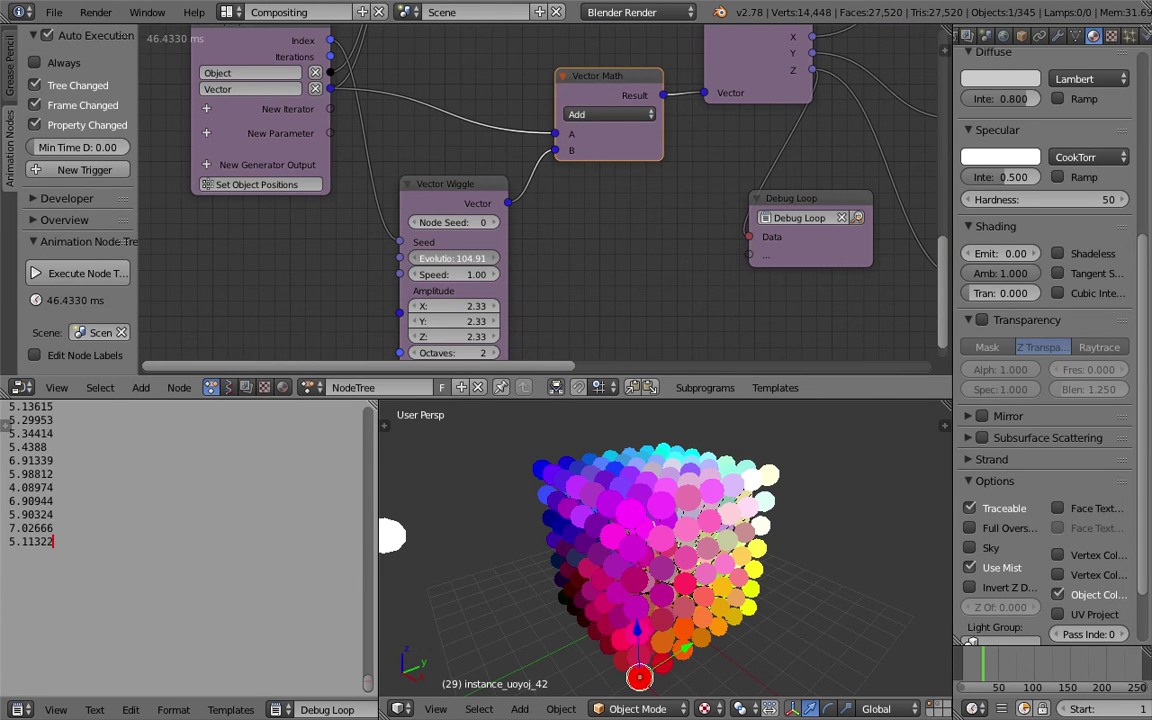
# - Set Vector Wiggle's Node Seed to 183 and its Evolution to 108.72
pyautogui.moveTo(447, 258); pyautogui.dragTo(511, 258)
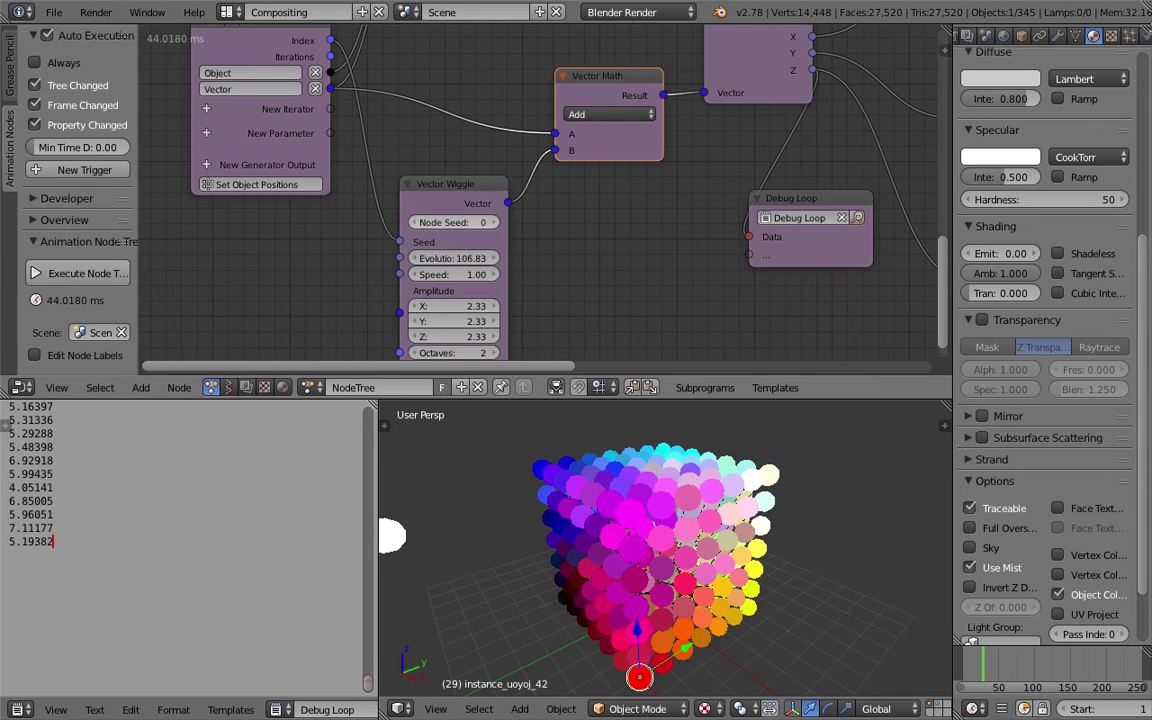
pyautogui.moveTo(444, 223); pyautogui.dragTo(609, 223)
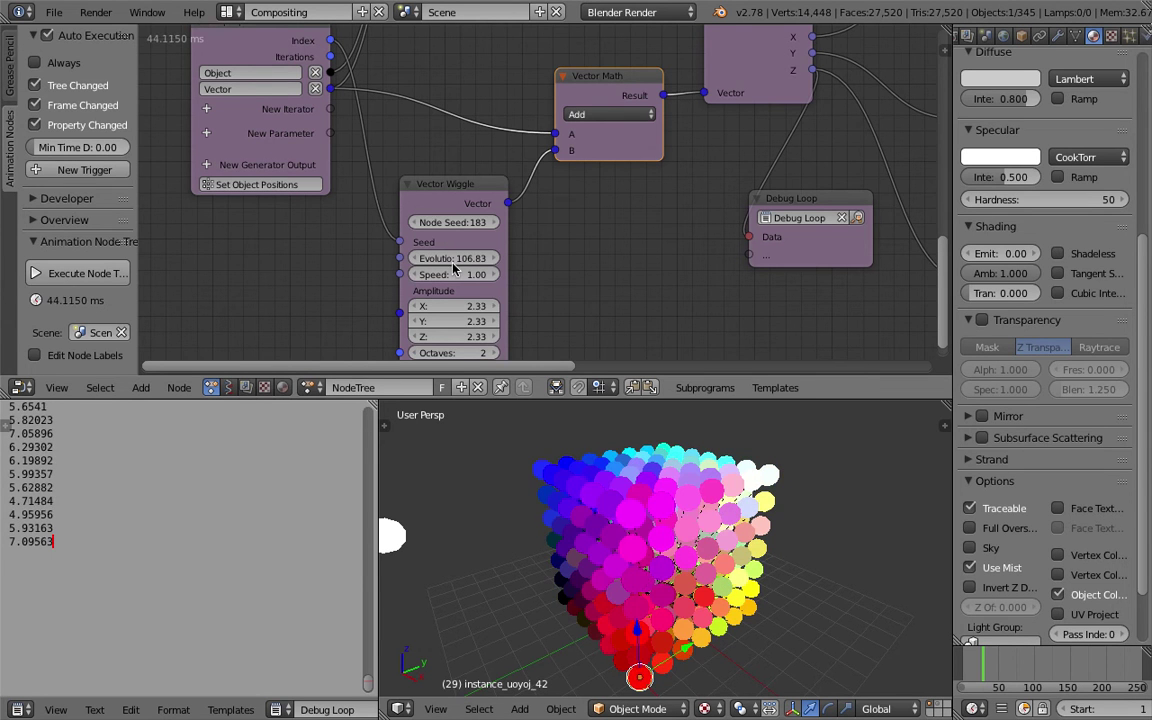
pyautogui.moveTo(458, 258); pyautogui.dragTo(510, 258)
# - Set Vector Wiggle's Speed to 5.00 and its Evolution to 109.32
pyautogui.moveTo(452, 276); pyautogui.dragTo(446, 195, button='middle')
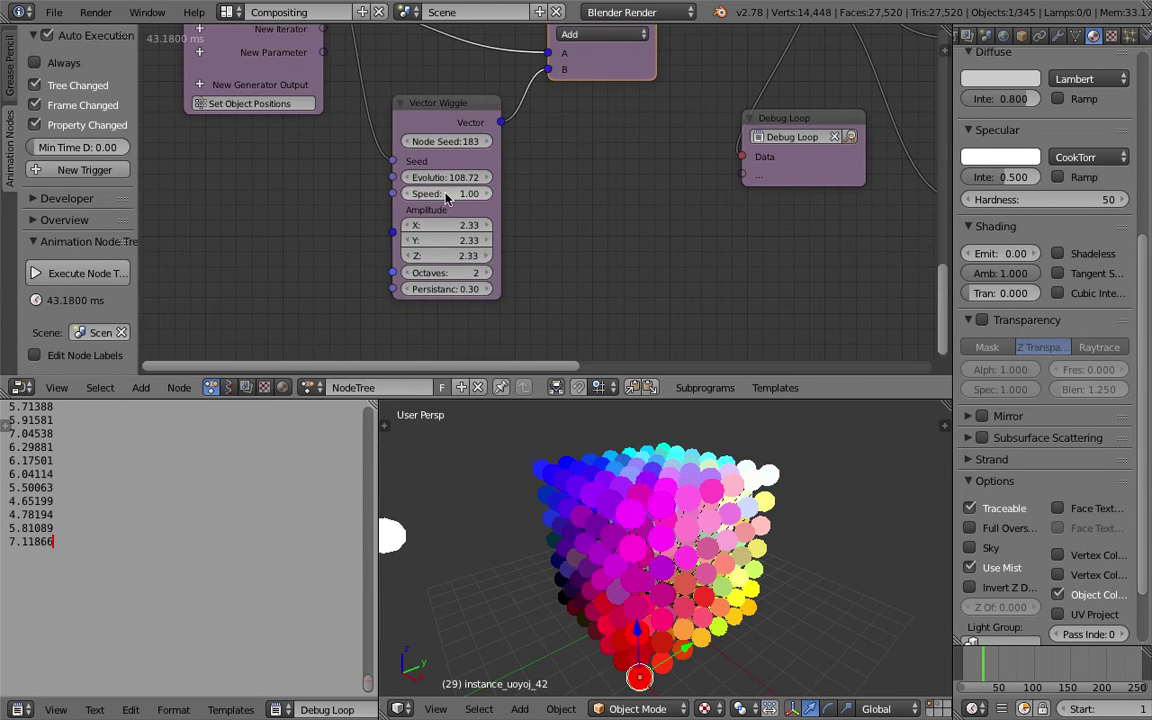
pyautogui.write('5')
pyautogui.press('Return')
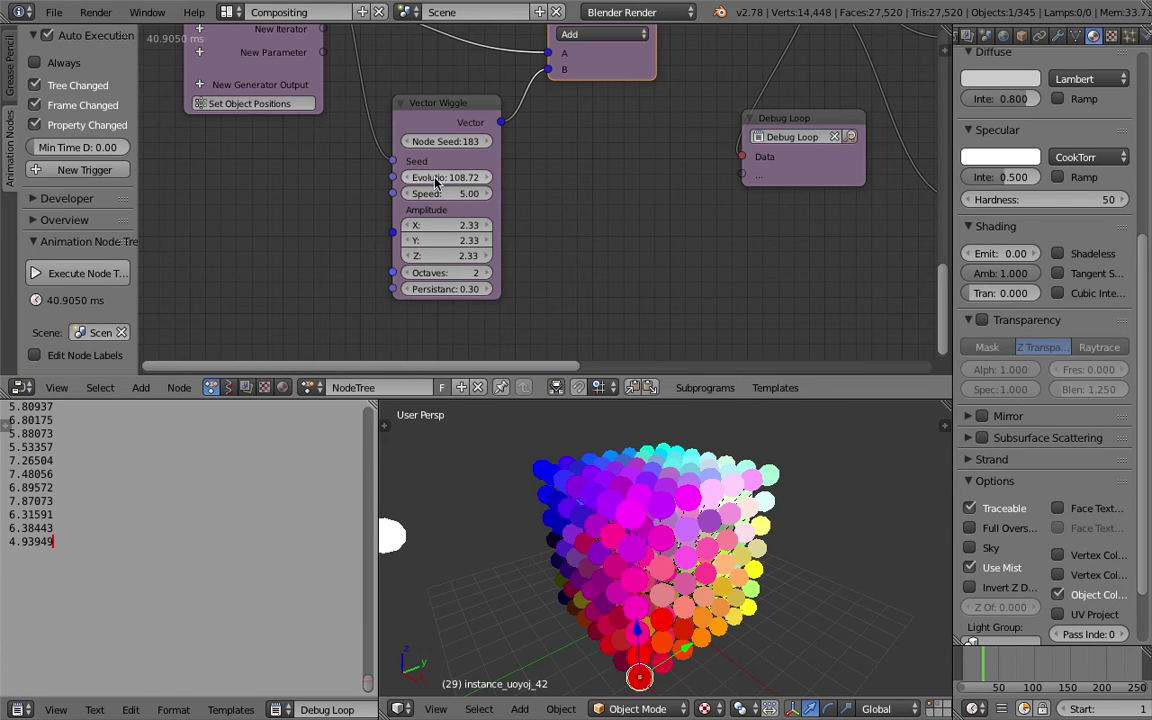
pyautogui.moveTo(435, 182)
pyautogui.mouseDown()
pyautogui.moveTo(505, 182)
pyautogui.moveTo(440, 182)
pyautogui.mouseUp()
# - Inspect the wiggled colours from the cube's other sides and save the blend file
pyautogui.moveTo(662, 497); pyautogui.dragTo(488, 539, button='middle')
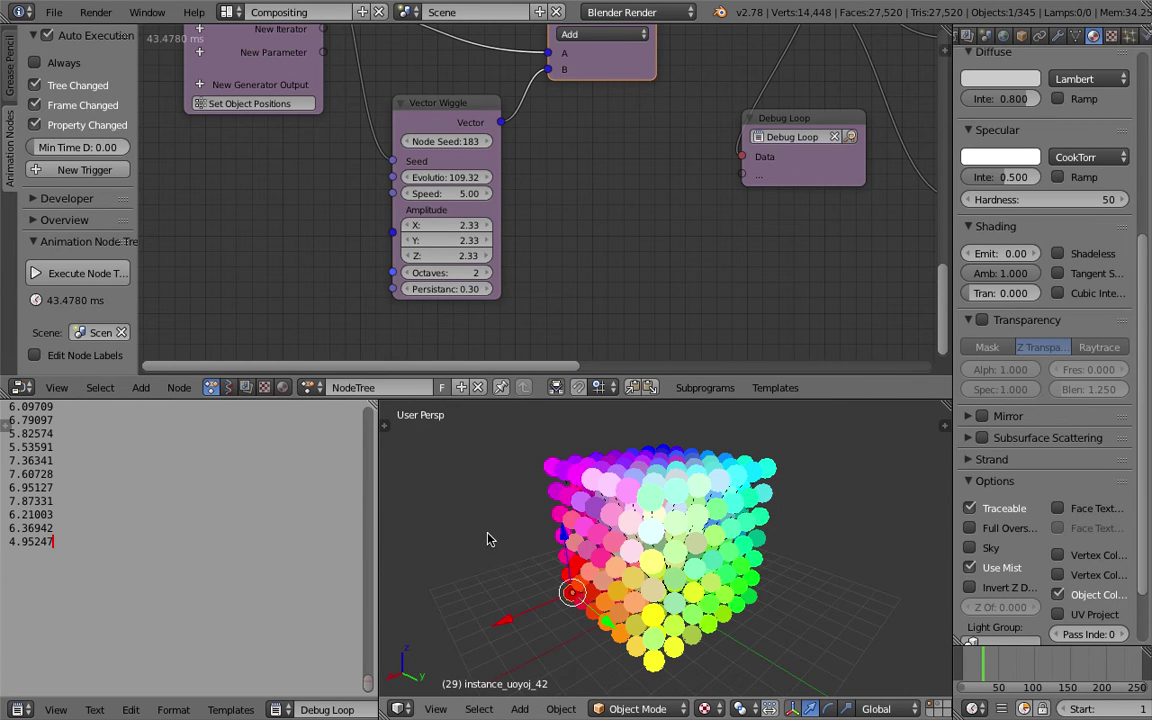
pyautogui.hotkey('ctrl', 's')
pyautogui.click(488, 533)
pyautogui.moveTo(726, 510); pyautogui.dragTo(662, 522, button='middle')
pyautogui.hotkey('ctrl', 's')
pyautogui.click(662, 522)
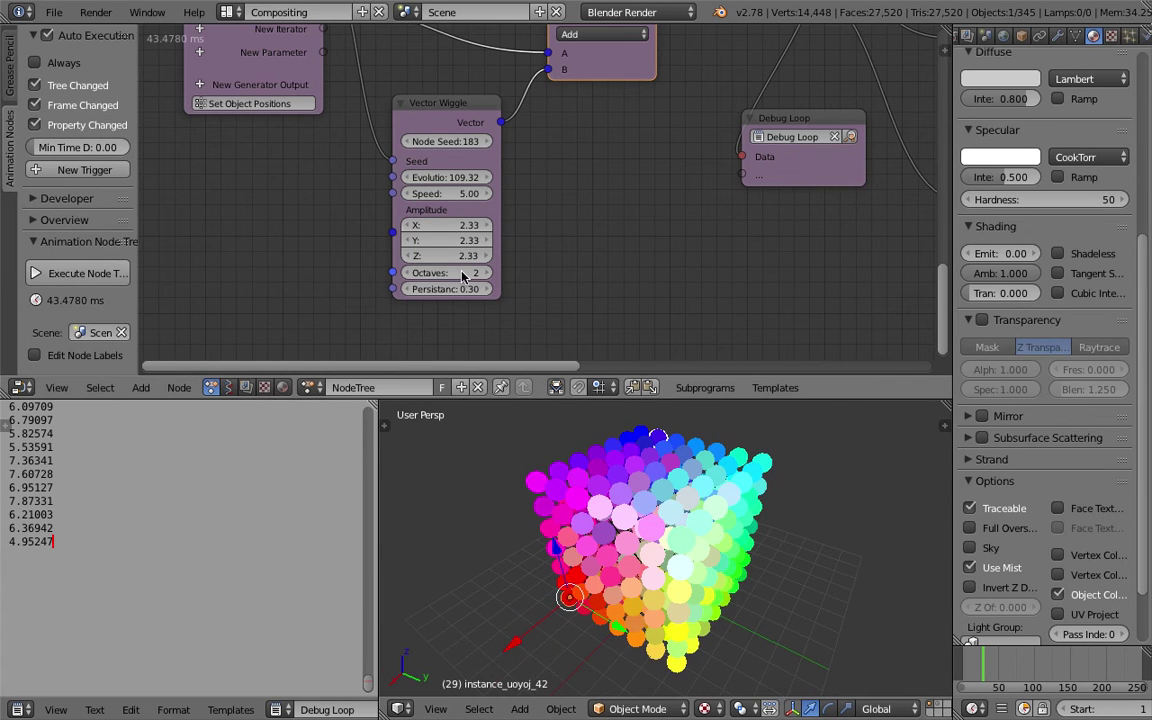
# - Set Vector Wiggle's Amplitude to 0.20 on all three axes and save the blend file
pyautogui.moveTo(466, 248)
pyautogui.mouseDown()
pyautogui.moveTo(657, 248)
pyautogui.moveTo(437, 248)
pyautogui.moveTo(459, 248)
pyautogui.mouseUp()
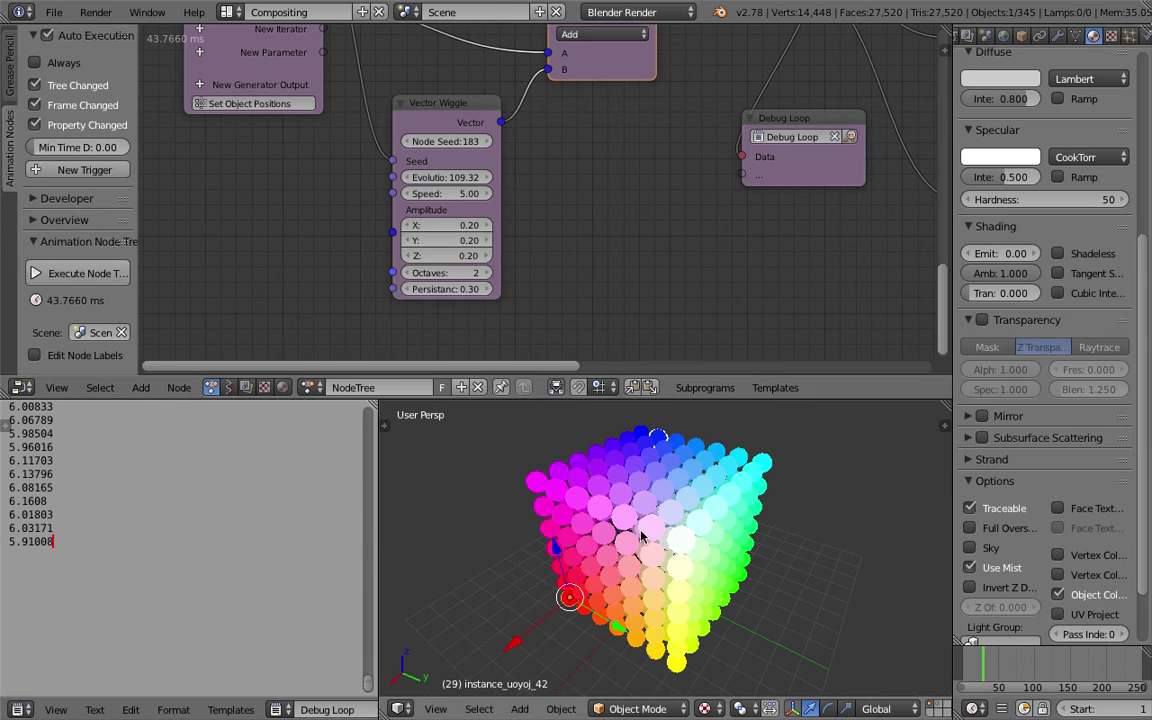
pyautogui.moveTo(618, 510); pyautogui.dragTo(835, 512, button='middle')
pyautogui.hotkey('ctrl', 's')
pyautogui.click(573, 480)
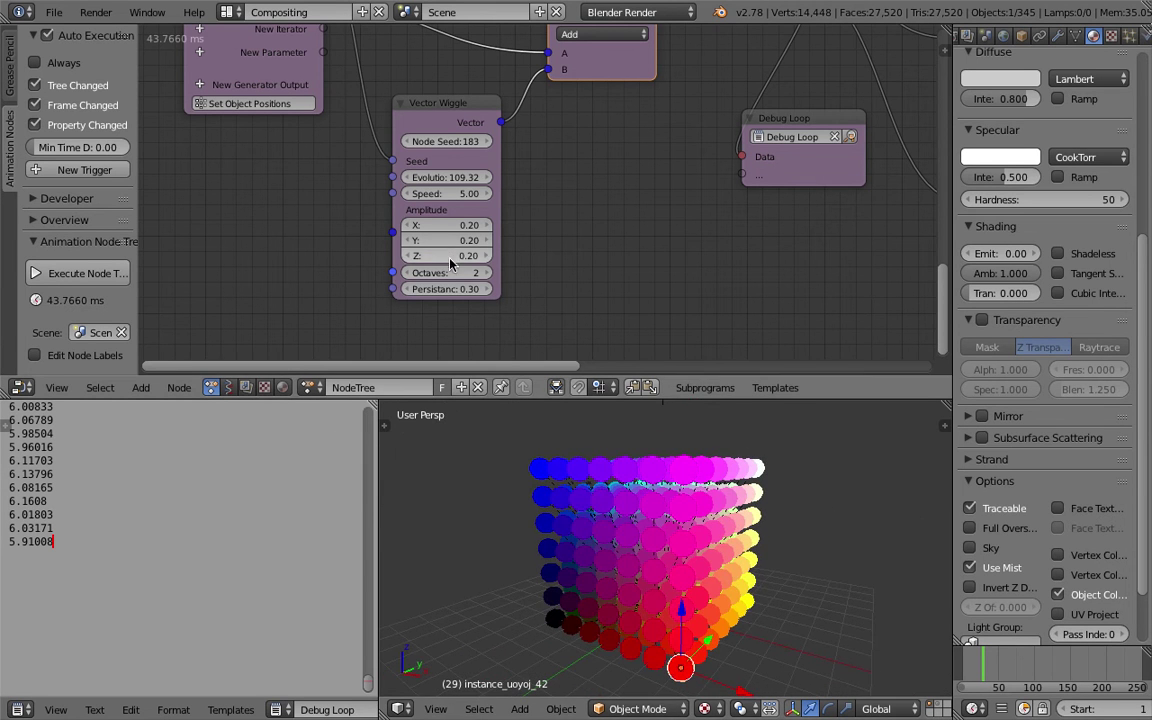
# - Set Vector Wiggle's Evolution to 99.33, Amplitude to 1.67 on all axes, Octaves to 19 and Persistance to 0.70
pyautogui.moveTo(440, 178)
pyautogui.mouseDown()
pyautogui.moveTo(452, 177)
pyautogui.moveTo(442, 177)
pyautogui.mouseUp()
pyautogui.moveTo(450, 225); pyautogui.dragTo(464, 300)
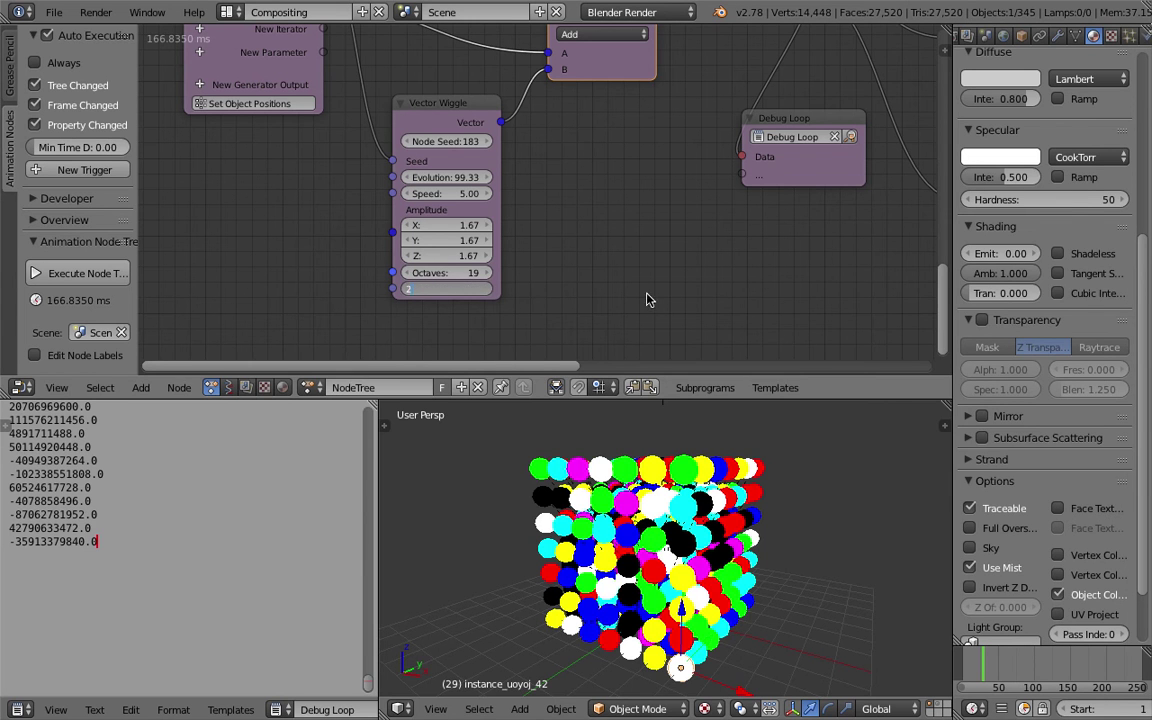
pyautogui.press('Return')
pyautogui.click(463, 289)
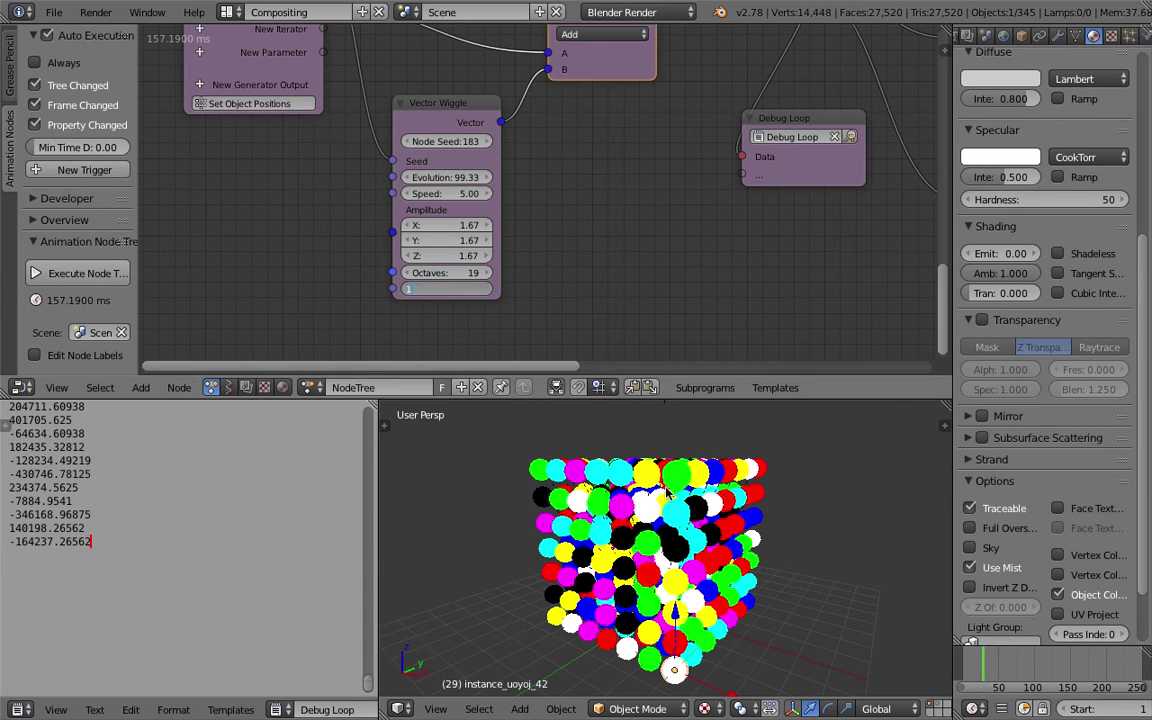
pyautogui.press('Return')
pyautogui.moveTo(463, 289); pyautogui.dragTo(430, 289)
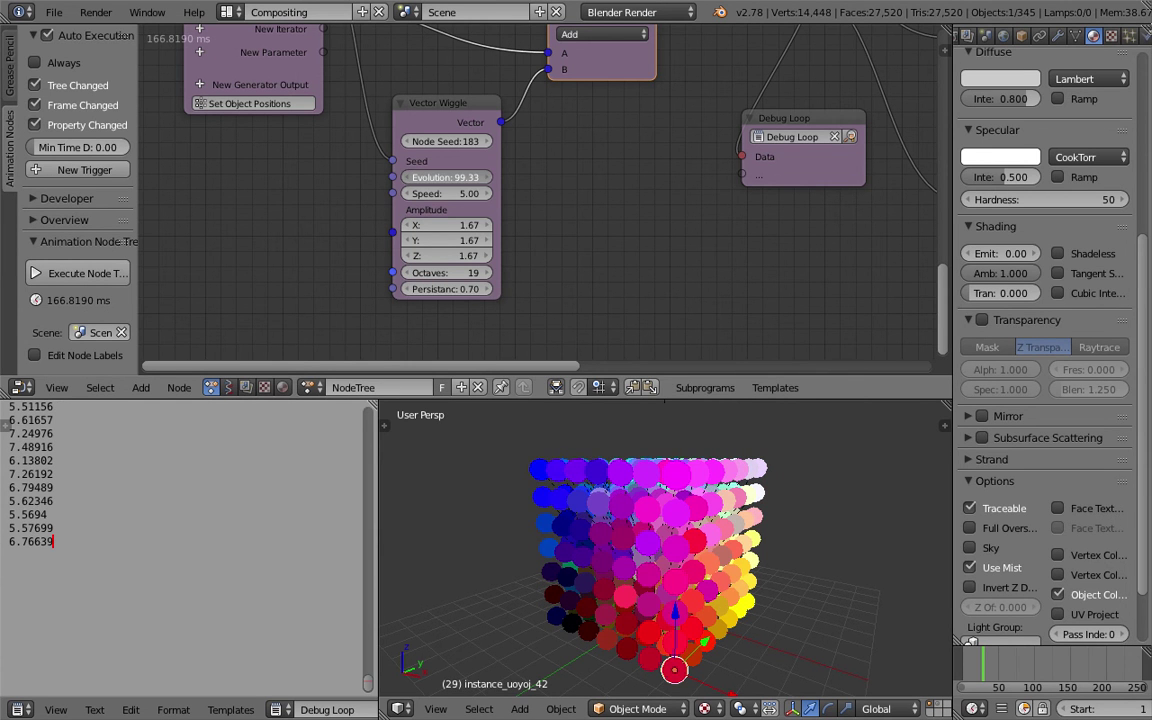
# - Set Vector Wiggle's Evolution to 111.63 and save the blend file
pyautogui.moveTo(446, 177); pyautogui.dragTo(524, 177)
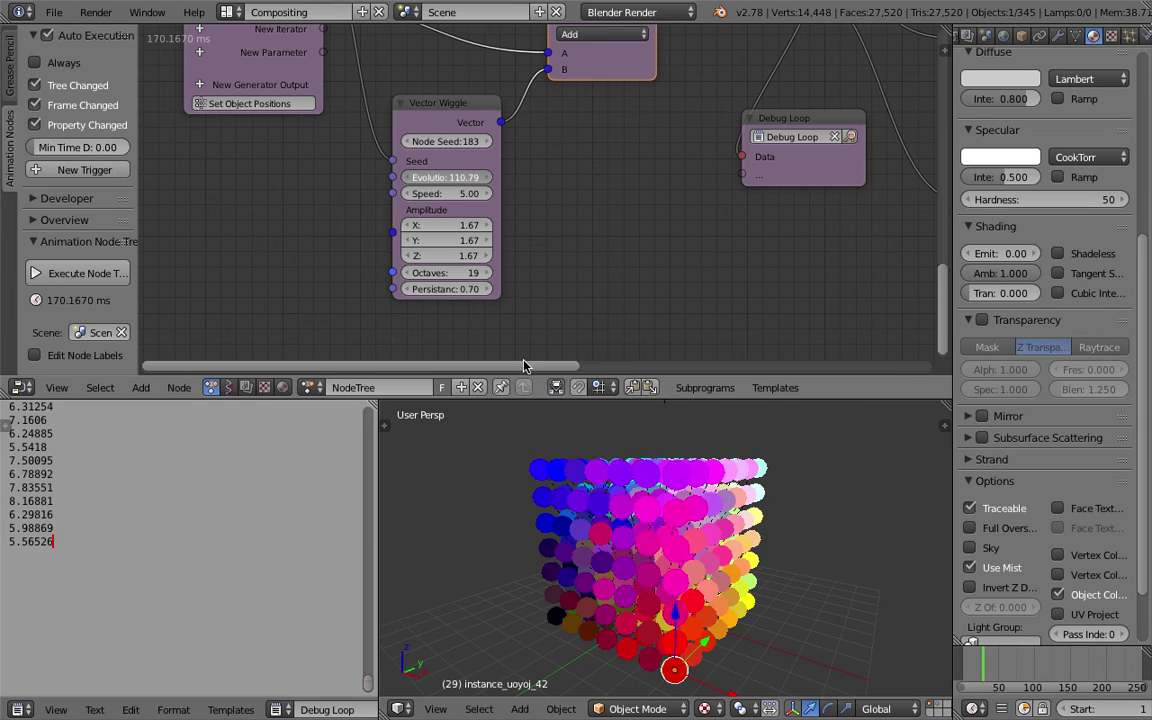
pyautogui.moveTo(708, 522); pyautogui.dragTo(446, 491, button='middle')
pyautogui.hotkey('ctrl', 's')
pyautogui.click(447, 489)
pyautogui.moveTo(587, 543)
pyautogui.mouseDown(button='middle')
pyautogui.moveTo(562, 528)
pyautogui.moveTo(689, 607)
pyautogui.moveTo(599, 555)
pyautogui.moveTo(617, 514)
pyautogui.moveTo(620, 533)
pyautogui.moveTo(593, 553)
pyautogui.mouseUp(button='middle')
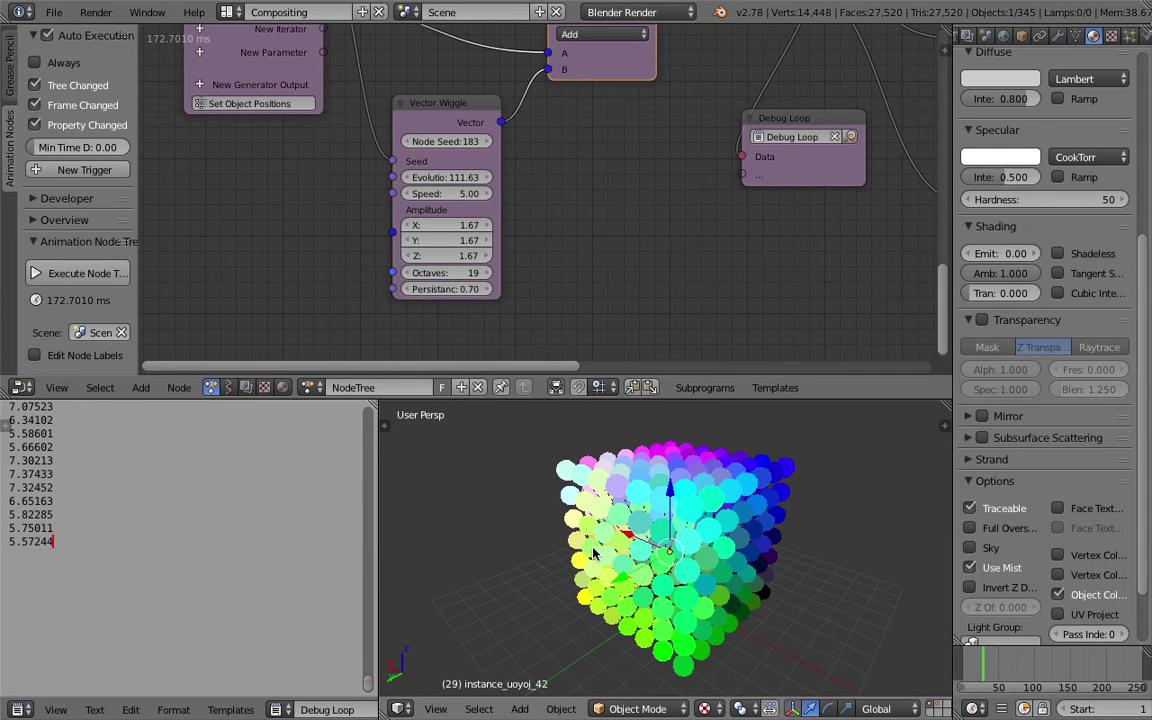
# - Rearrange the Vector Math, Separate Vector and Debug Loop nodes closer to the Loop Input to tidy the links
pyautogui.scroll(-3, 650, 239)
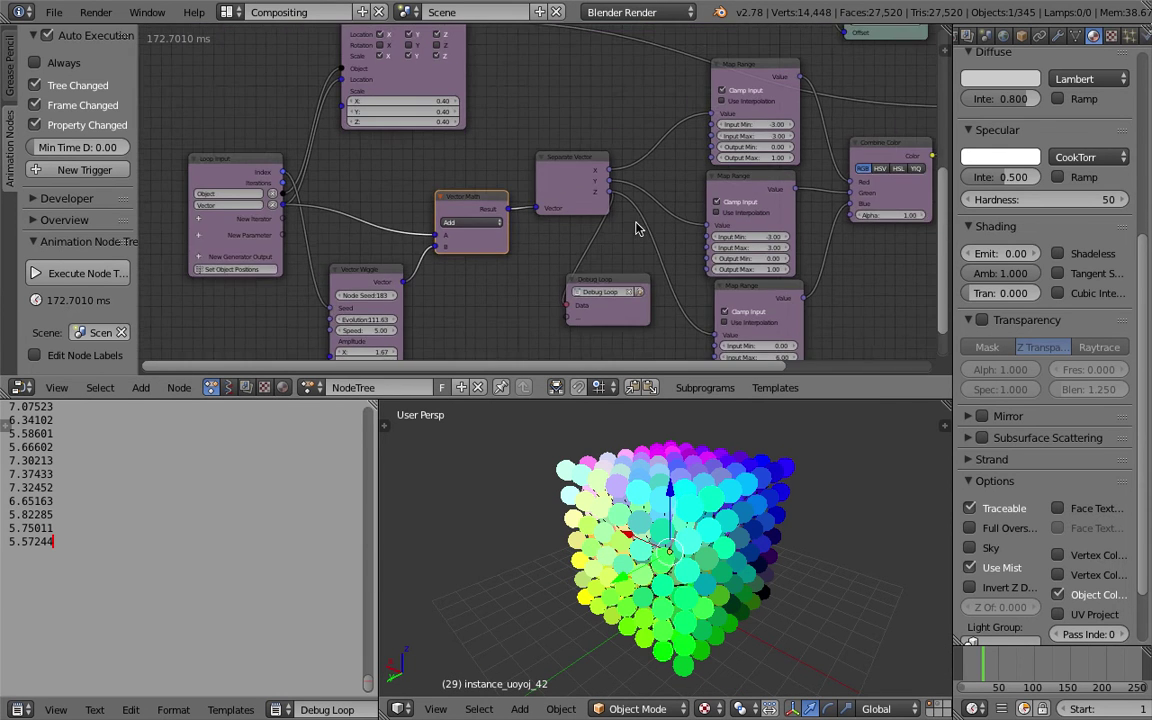
pyautogui.moveTo(548, 195); pyautogui.dragTo(538, 213)
pyautogui.moveTo(437, 231); pyautogui.dragTo(385, 198)
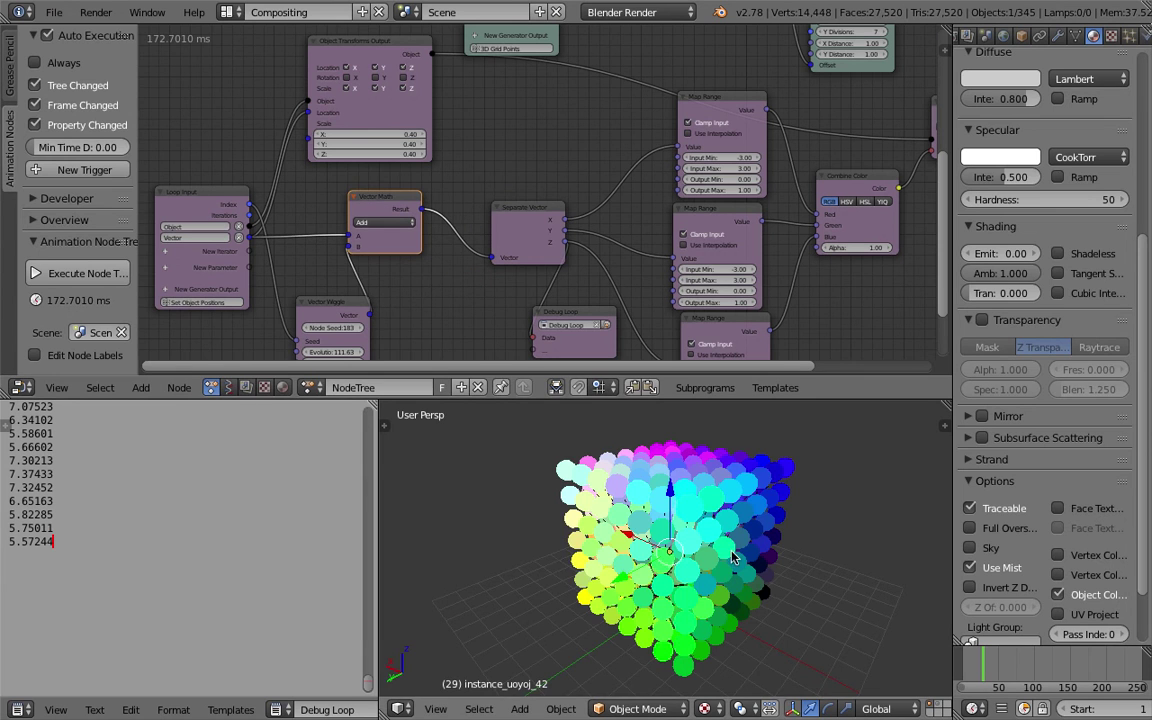
pyautogui.moveTo(690, 575); pyautogui.dragTo(656, 512, button='middle')
pyautogui.moveTo(556, 212); pyautogui.dragTo(520, 192, button='middle')
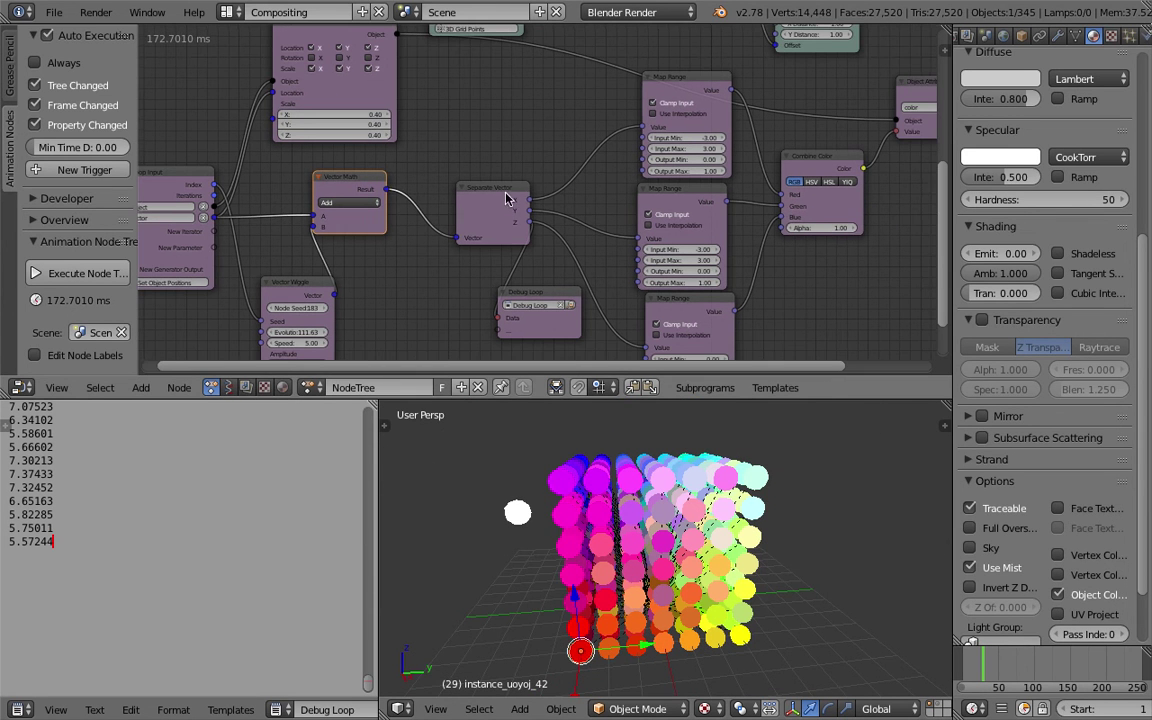
pyautogui.moveTo(489, 194); pyautogui.dragTo(441, 167)
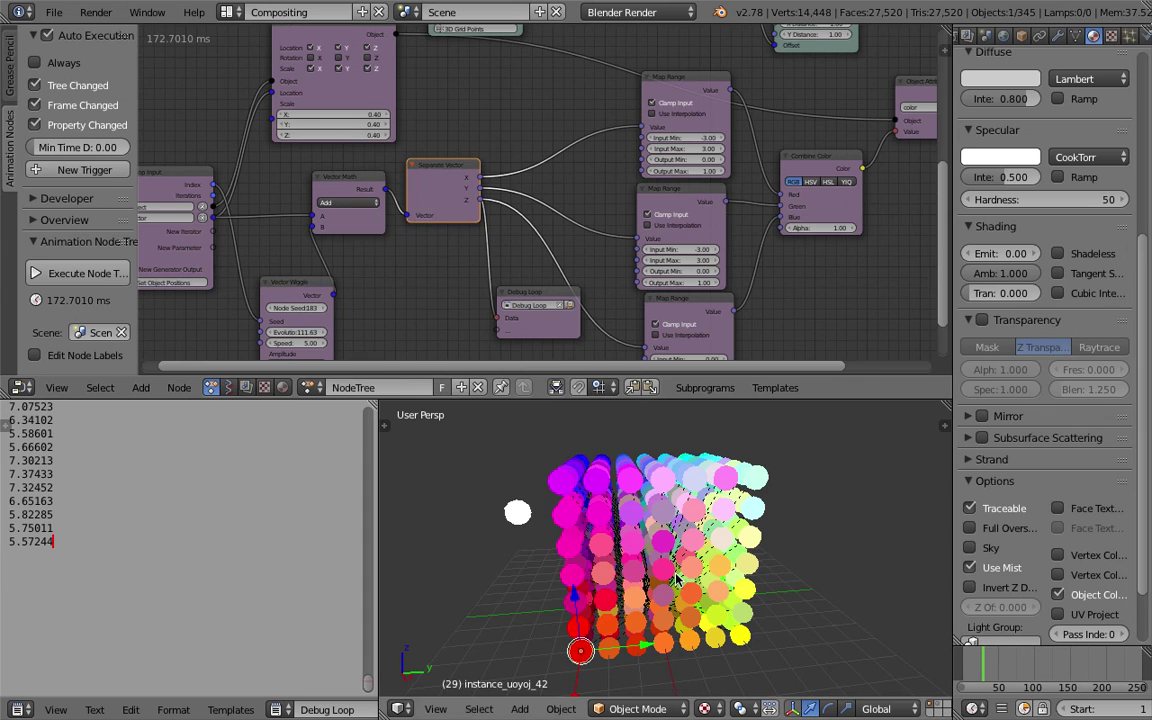
pyautogui.moveTo(608, 517); pyautogui.dragTo(688, 554, button='middle')
pyautogui.moveTo(533, 292); pyautogui.dragTo(489, 270)
# - Move the Loop Input node of the 3D Grid Points subprogram up and away from its Math node
pyautogui.scroll(3, 495, 255)
pyautogui.moveTo(648, 210); pyautogui.dragTo(567, 200, button='middle')
pyautogui.moveTo(606, 163); pyautogui.dragTo(522, 206, button='middle')
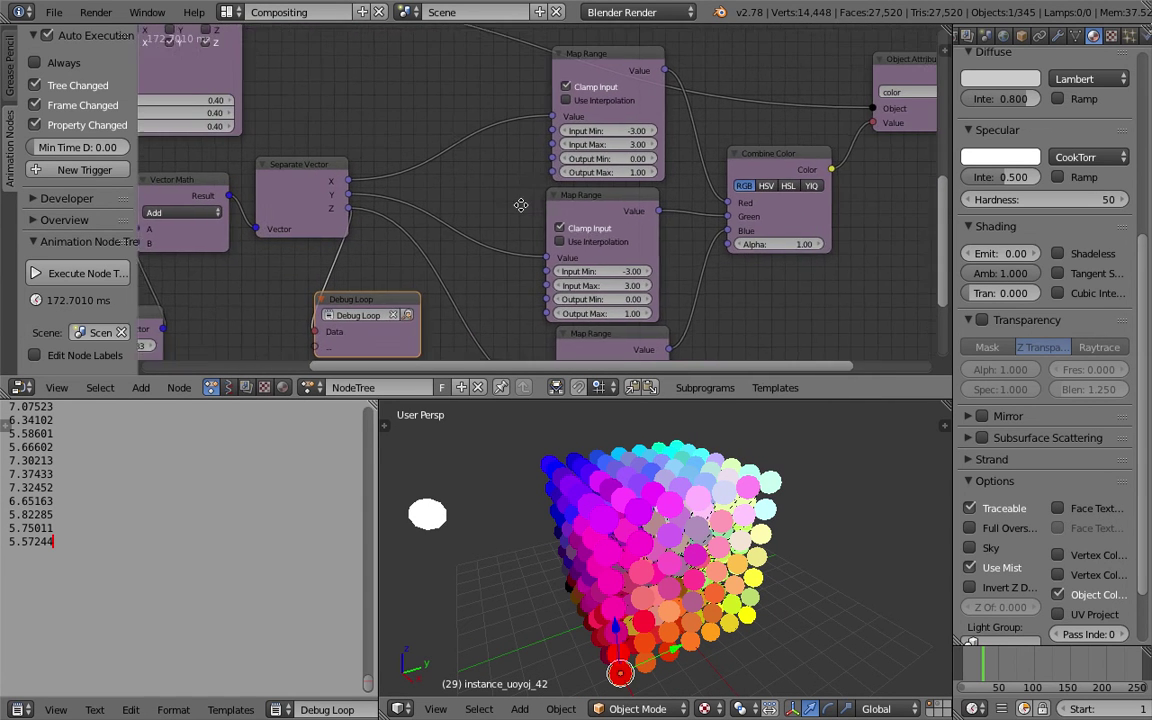
pyautogui.moveTo(576, 305); pyautogui.dragTo(539, 218, button='middle')
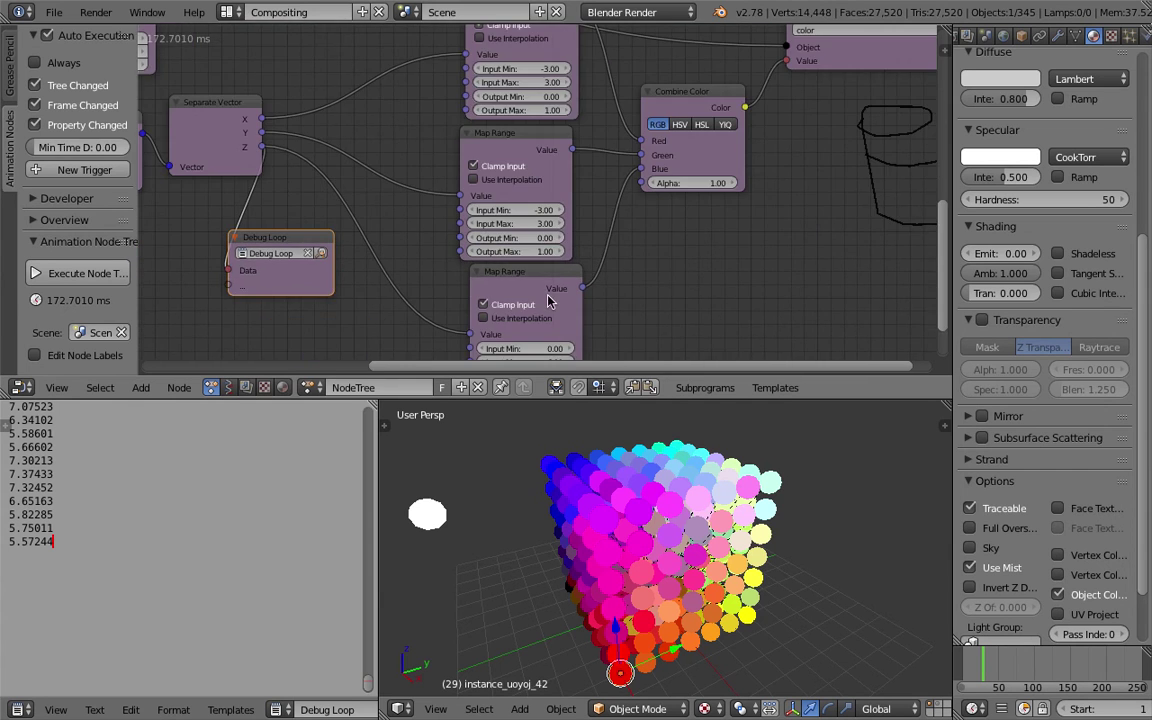
pyautogui.moveTo(549, 316); pyautogui.dragTo(550, 356, button='middle')
pyautogui.scroll(-5, 455, 154)
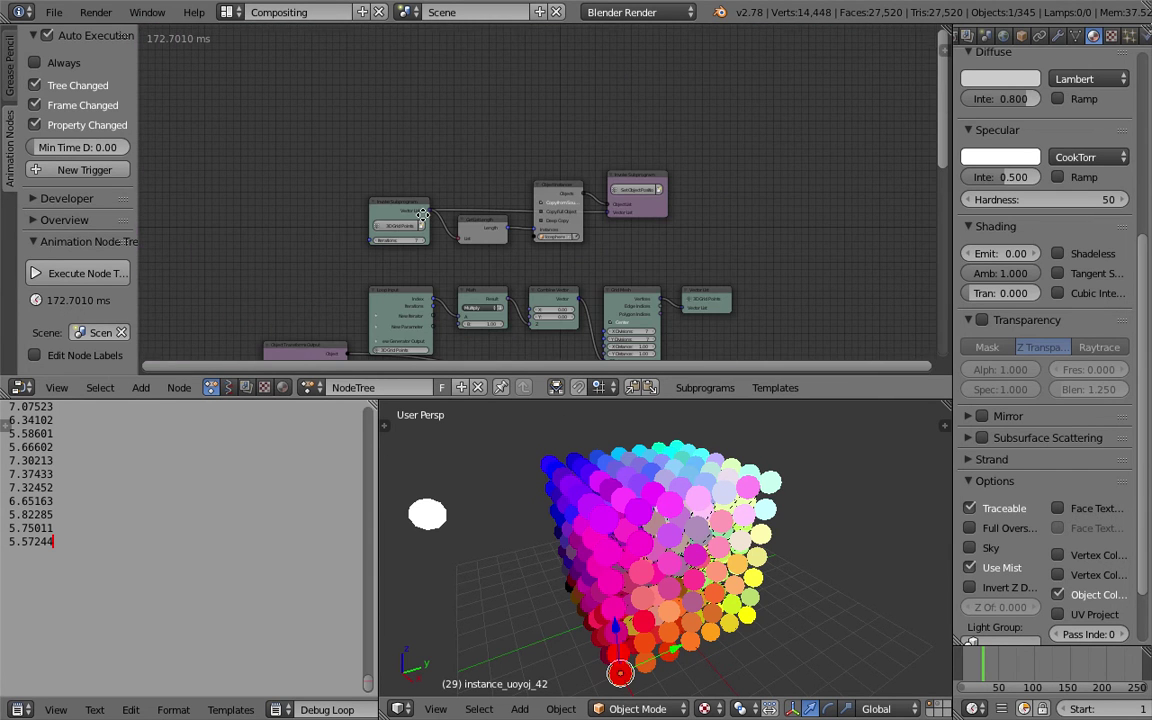
pyautogui.scroll(4, 446, 225)
pyautogui.moveTo(446, 225); pyautogui.dragTo(468, 164, button='middle')
pyautogui.scroll(2, 540, 185)
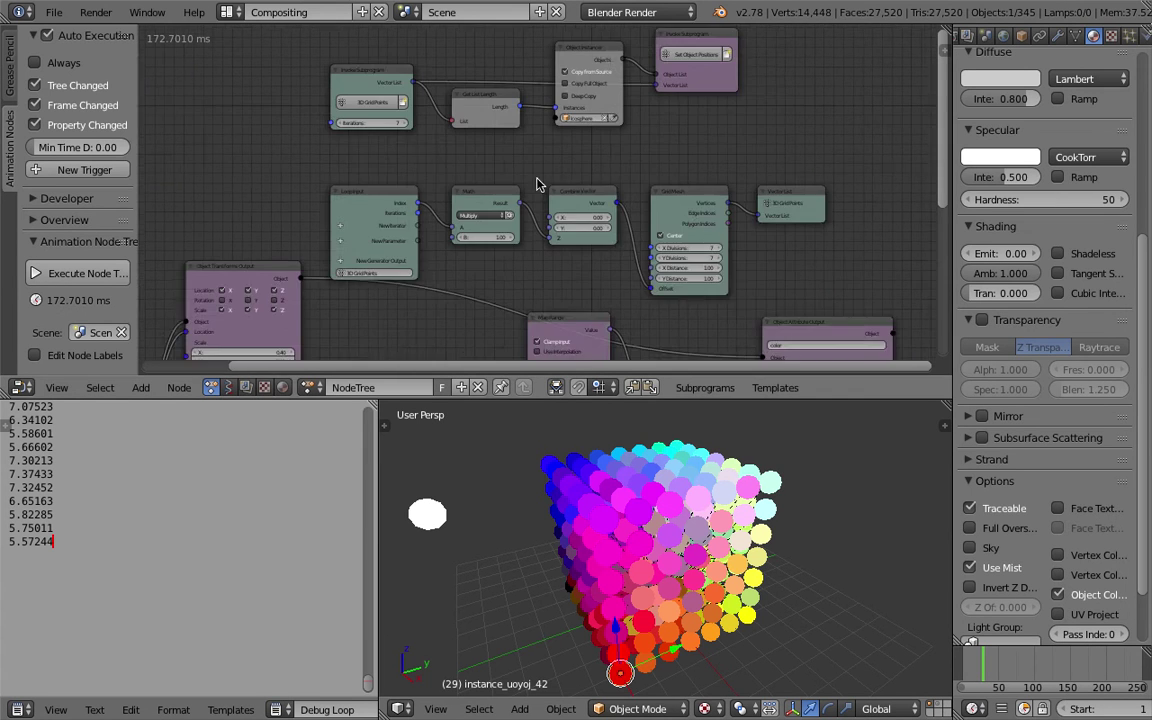
pyautogui.moveTo(360, 205); pyautogui.dragTo(356, 172)
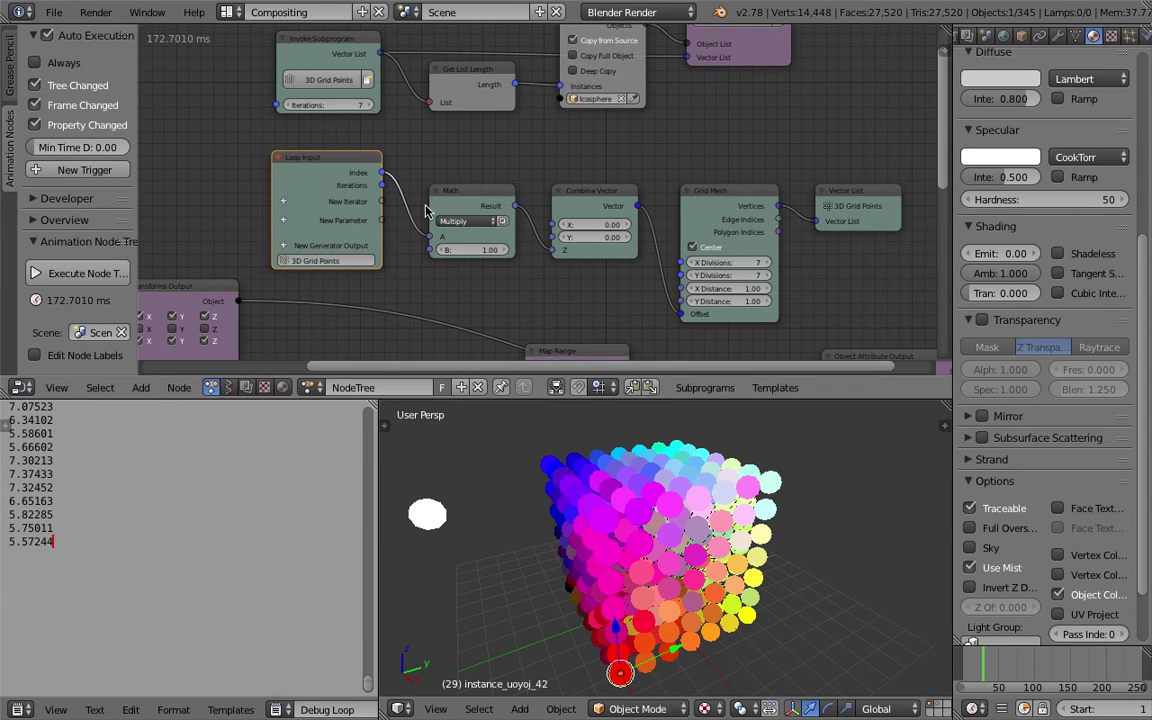
# - Space out the grid by setting Grid Mesh's X and Y Distance and the Multiply node's B to 3.00, and deselect all objects
pyautogui.moveTo(684, 484); pyautogui.dragTo(663, 465, button='middle')
pyautogui.moveTo(736, 267); pyautogui.dragTo(725, 254, button='middle')
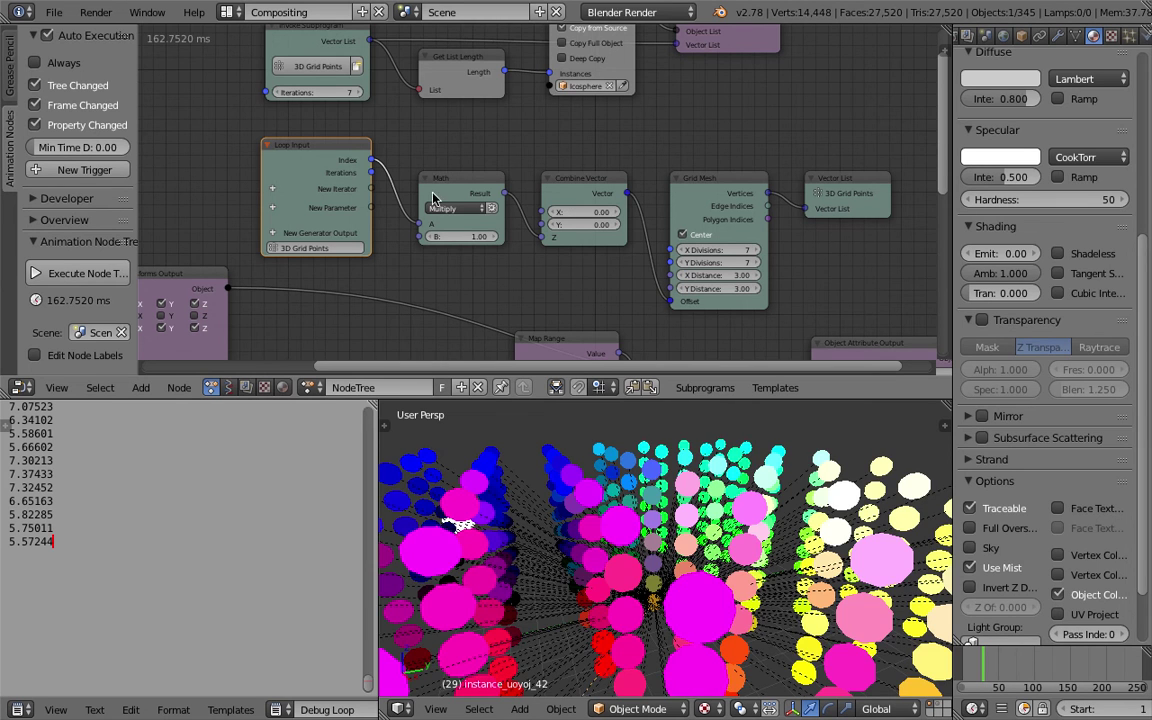
pyautogui.press('Return')
pyautogui.scroll(-8, 690, 518)
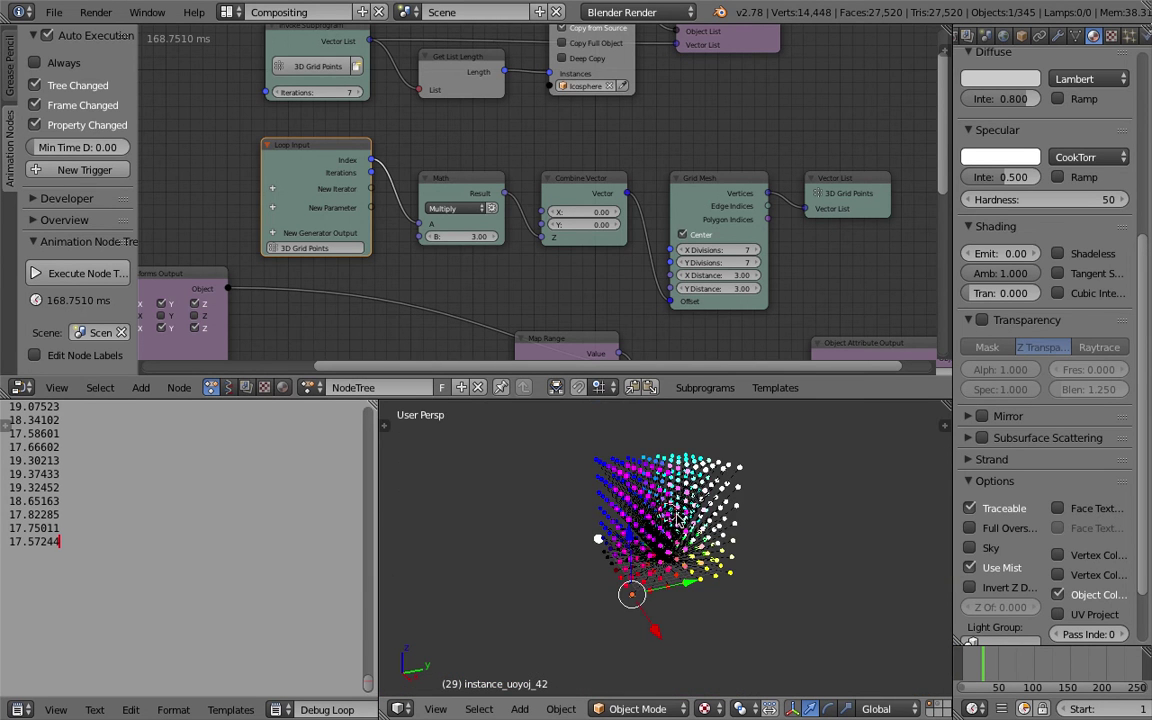
pyautogui.moveTo(678, 518); pyautogui.dragTo(575, 525, button='middle')
pyautogui.press('a')
pyautogui.scroll(4, 700, 571)
# - Set Input Min to -6.00 and Input Max to 6.00 on the Map Range node feeding Red
pyautogui.moveTo(508, 318); pyautogui.dragTo(598, 127, button='middle')
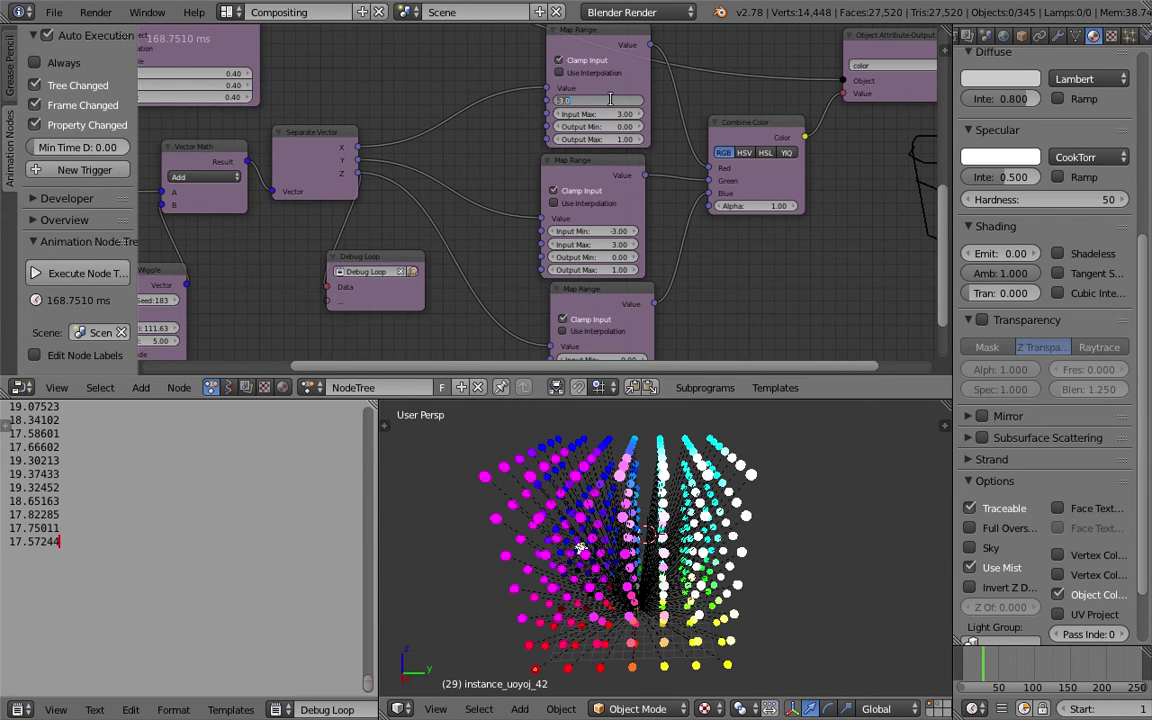
pyautogui.click(616, 113)
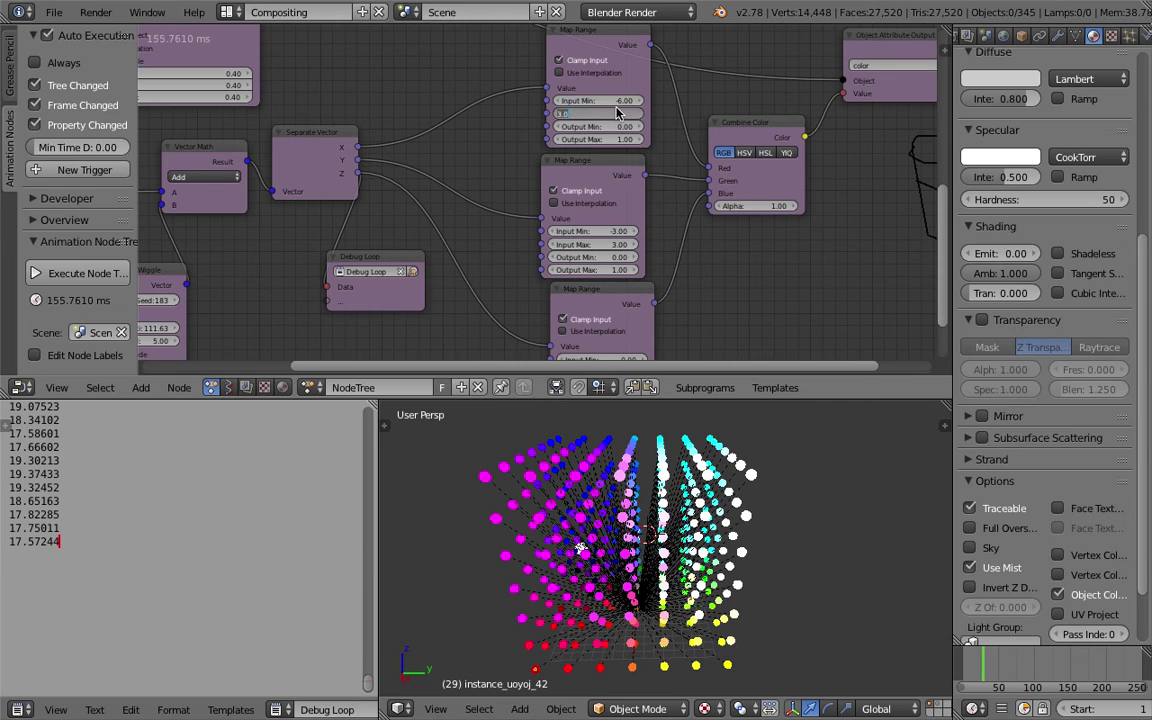
pyautogui.press('Return')
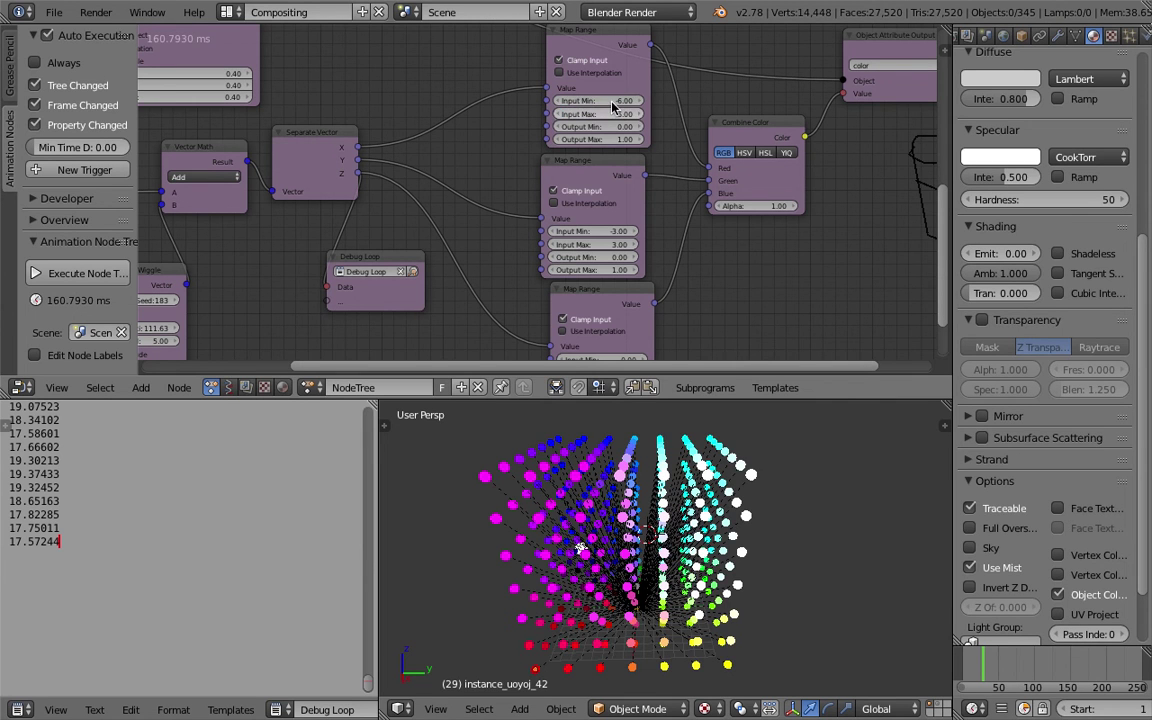
pyautogui.write('-6.00')
# - Set the Green Map Range's input range to -6.00 to 6.00 and the Blue Map Range's Input Max to 12
pyautogui.click(609, 240)
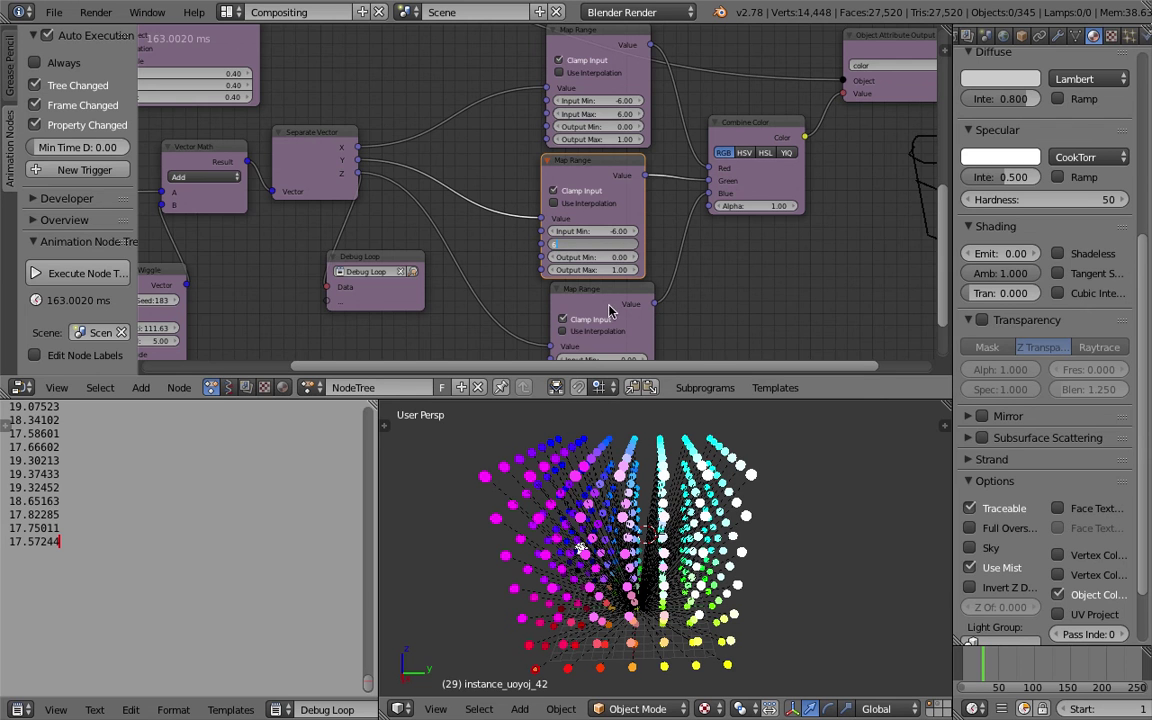
pyautogui.write('6')
pyautogui.press('Return')
pyautogui.moveTo(608, 274); pyautogui.dragTo(608, 200, button='middle')
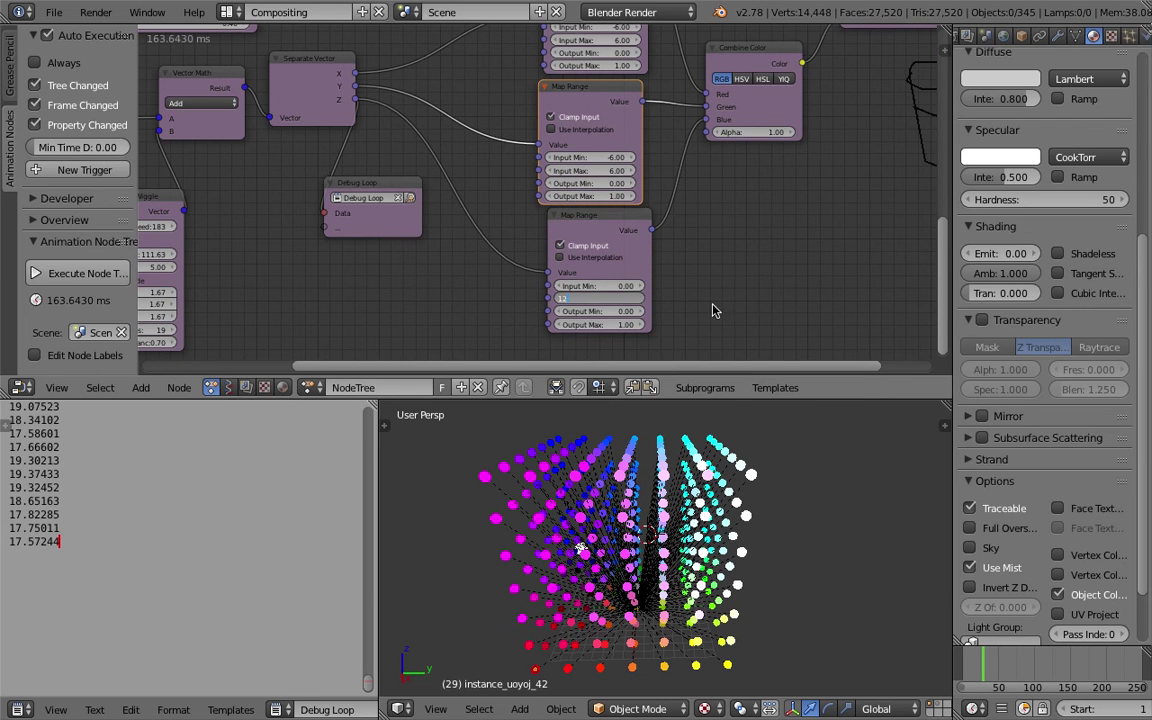
# - Set the Object Transforms Output's Scale to 1.00 on all three axes to enlarge the spheres
pyautogui.moveTo(755, 551); pyautogui.dragTo(580, 530, button='middle')
pyautogui.moveTo(735, 183); pyautogui.dragTo(620, 281, button='middle')
pyautogui.moveTo(471, 200); pyautogui.dragTo(548, 296, button='middle')
pyautogui.moveTo(588, 164); pyautogui.dragTo(756, 85, button='middle')
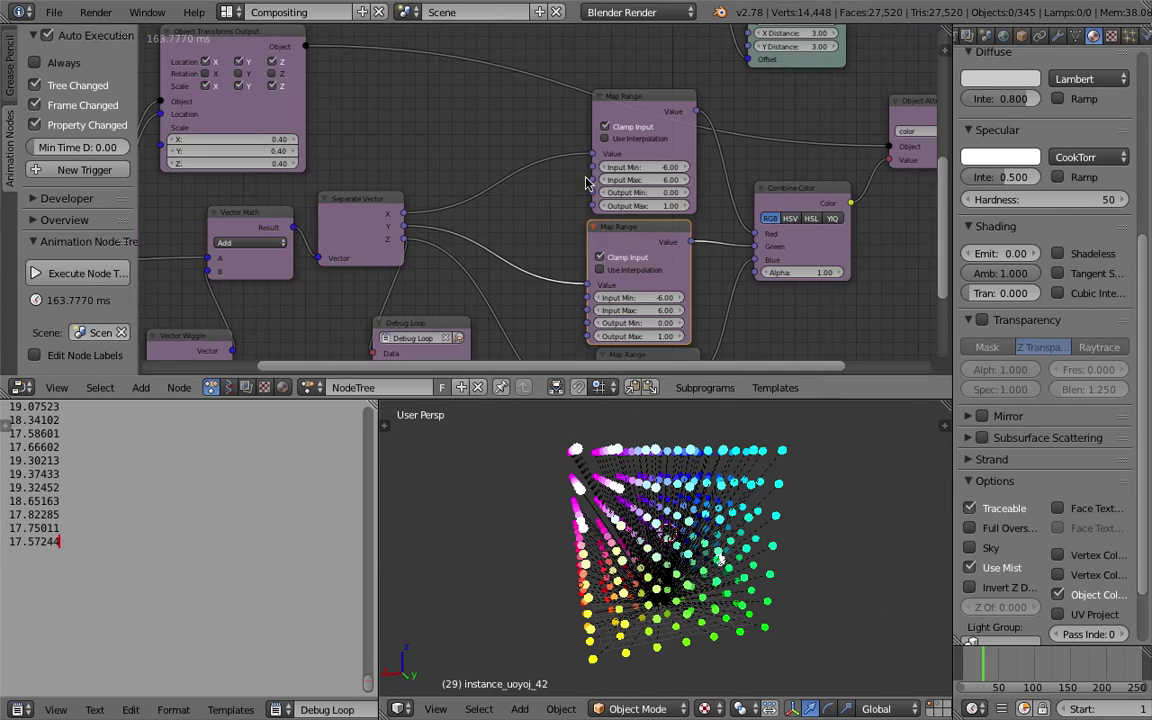
pyautogui.moveTo(487, 190); pyautogui.dragTo(586, 193, button='middle')
pyautogui.moveTo(333, 144); pyautogui.dragTo(370, 168)
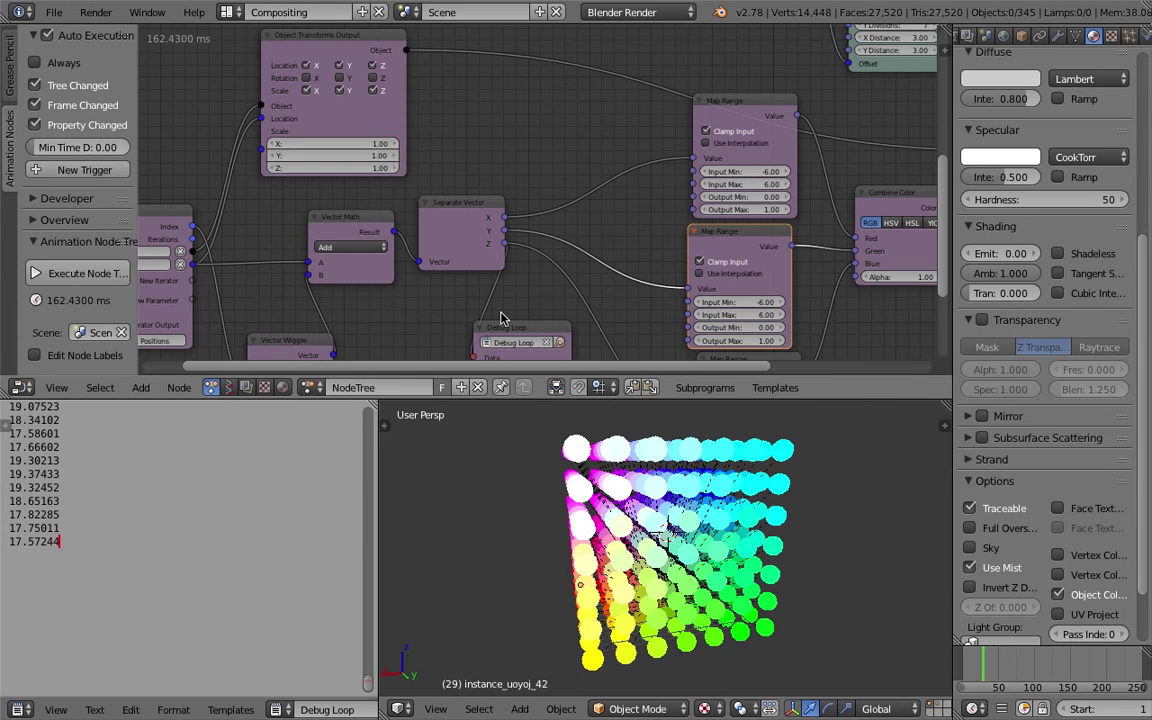
pyautogui.scroll(5, 716, 537)
pyautogui.scroll(-2, 694, 527)
pyautogui.scroll(-3, 822, 511)
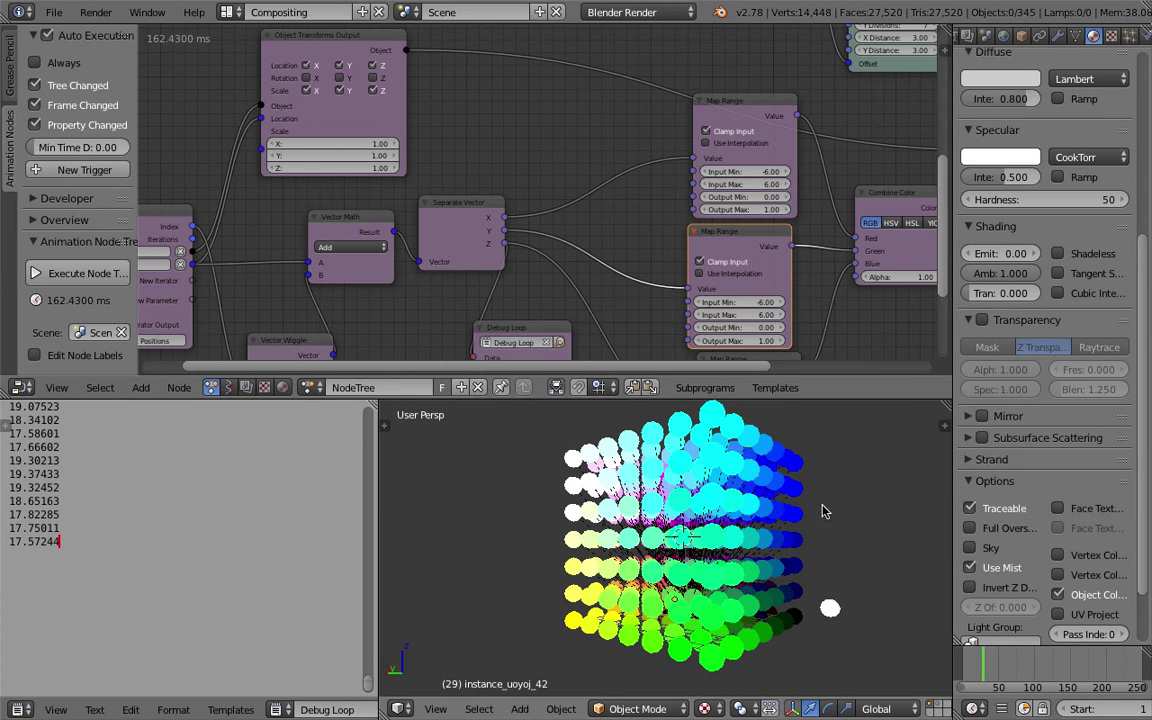
# - Turn off Relationship Lines in the 3D view's display settings and hide the view's properties region
pyautogui.press('n')
pyautogui.scroll(-10, 877, 607)
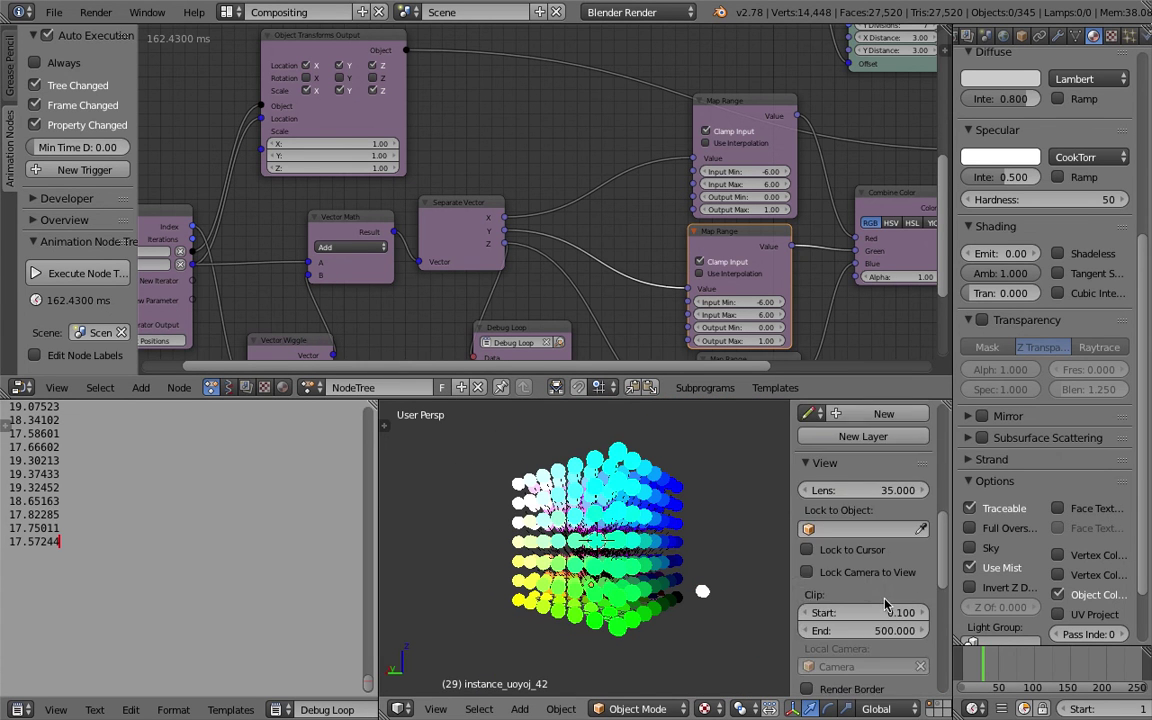
pyautogui.scroll(-2, 877, 600)
pyautogui.click(831, 510)
pyautogui.scroll(-3, 840, 530)
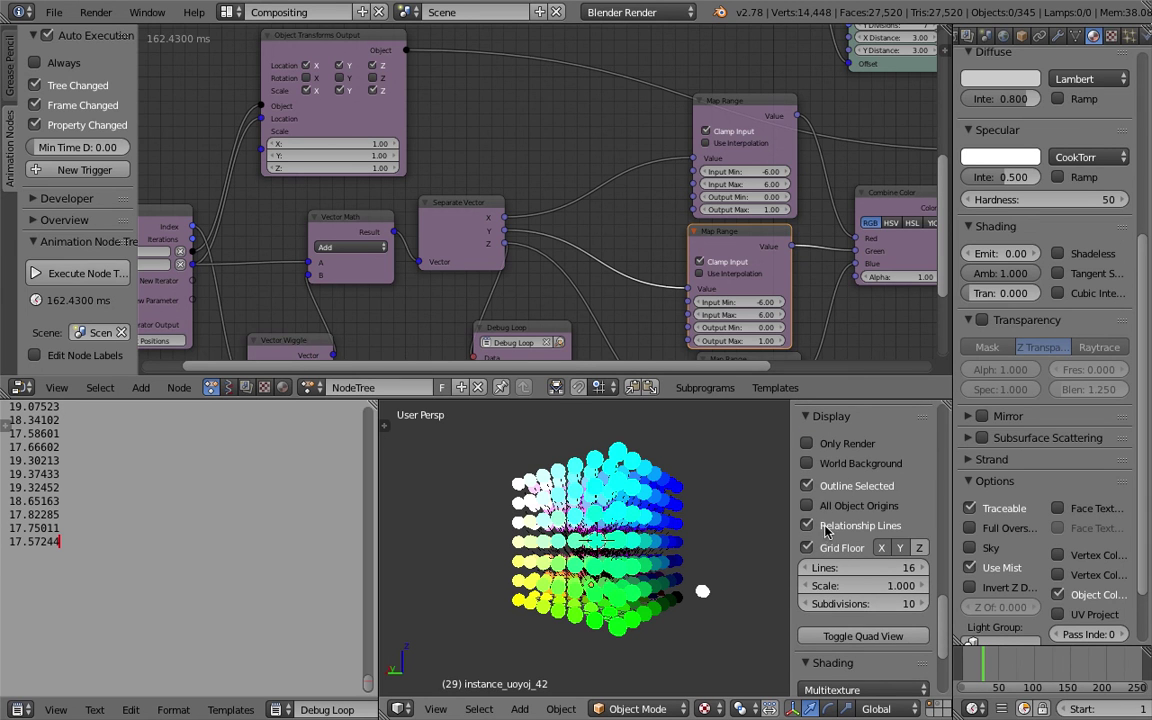
pyautogui.click(836, 528)
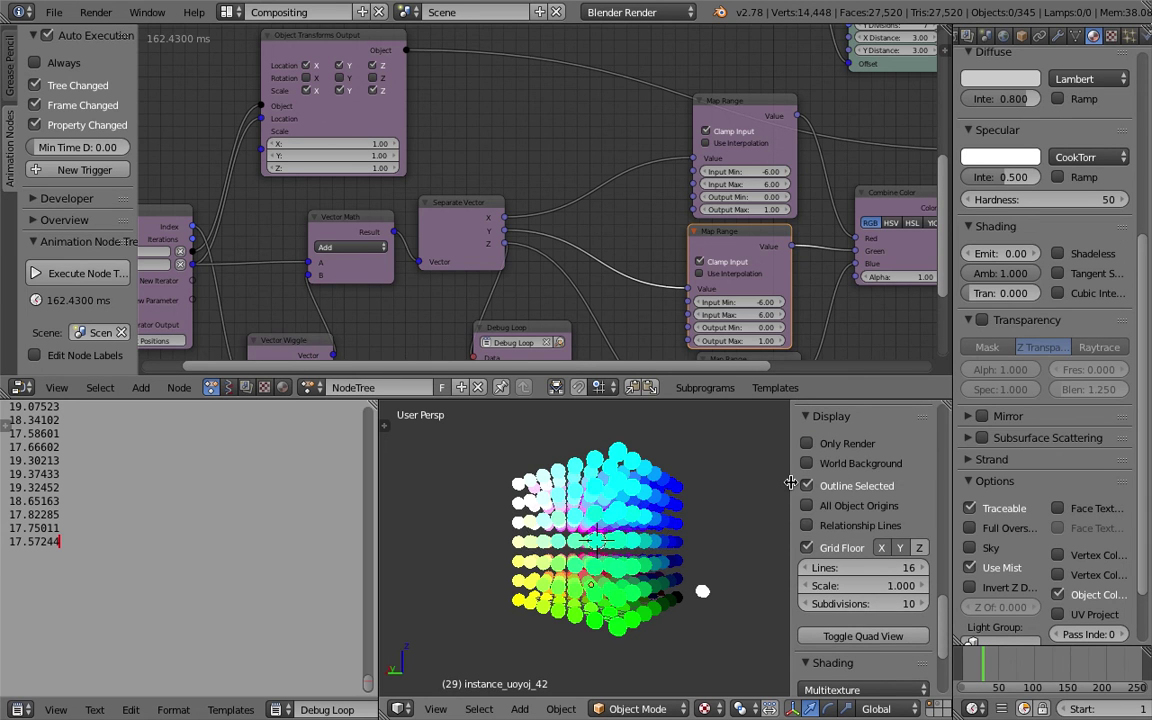
pyautogui.moveTo(790, 482); pyautogui.dragTo(938, 486)
pyautogui.moveTo(822, 482); pyautogui.dragTo(797, 535, button='middle')
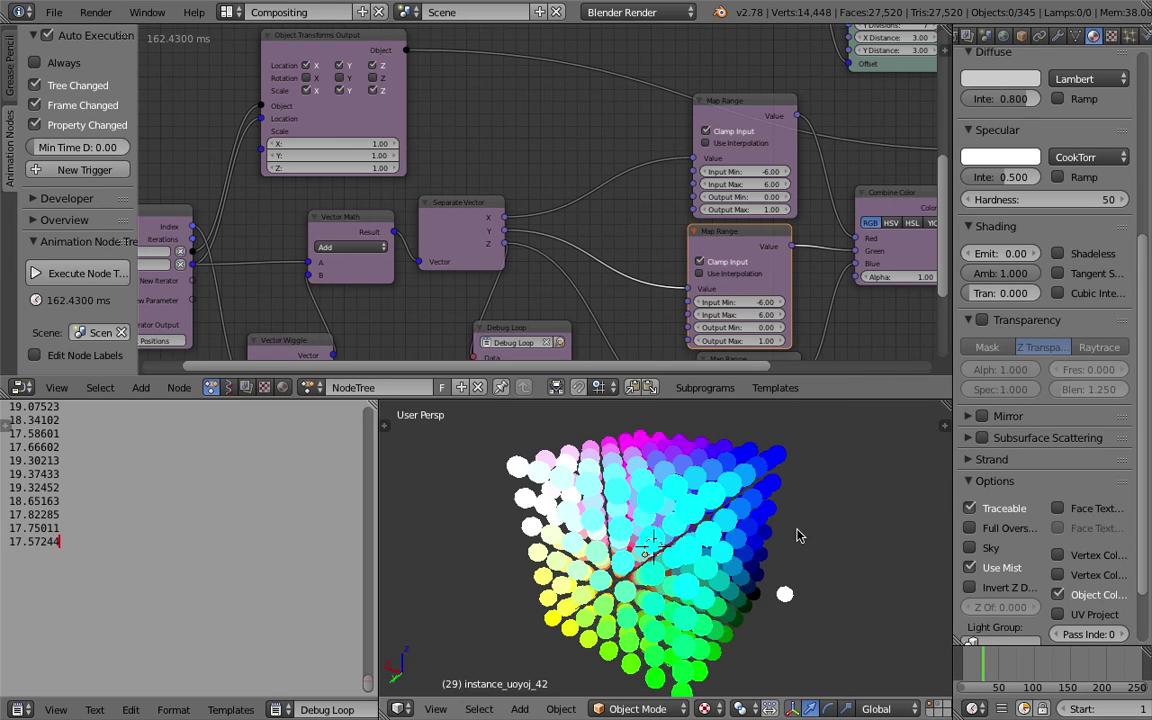
# - Switch to the 3D View Full screen layout and bring the whole colour cube into view
pyautogui.click(227, 12)
pyautogui.click(275, 37)
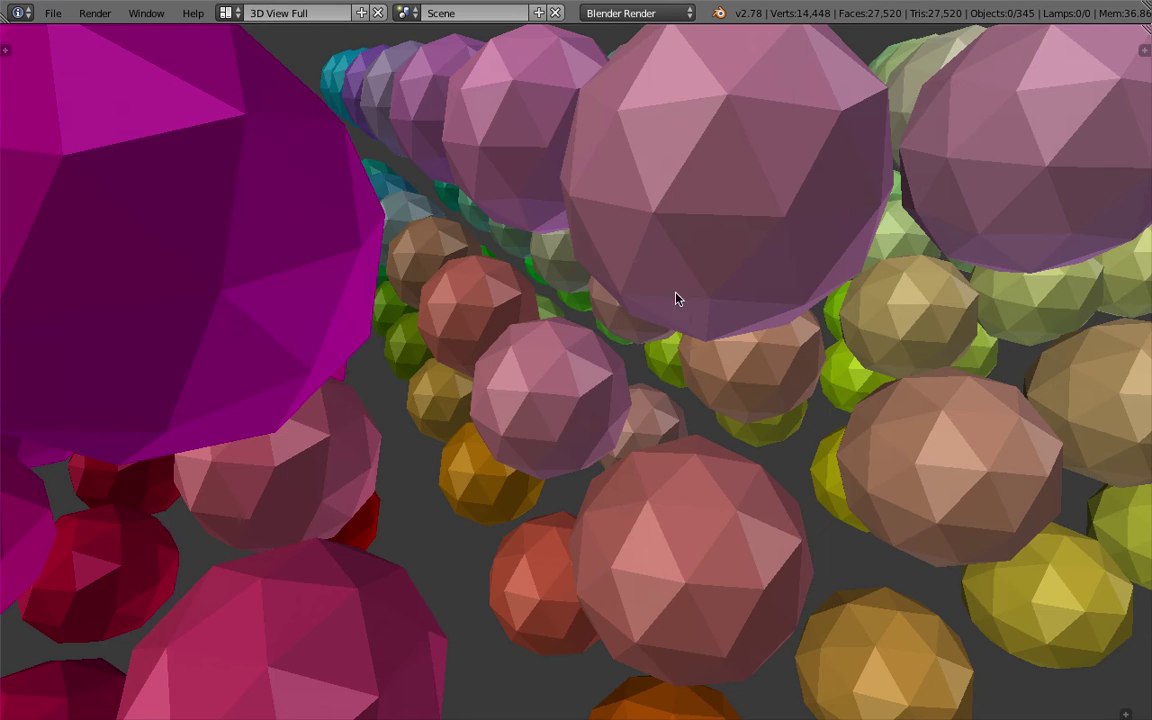
pyautogui.moveTo(676, 298); pyautogui.dragTo(592, 345, button='middle')
pyautogui.scroll(-8, 592, 345)
pyautogui.moveTo(765, 338); pyautogui.dragTo(600, 355, button='middle')
# - Select the stray white icosphere beside the cube and move it to layer 2
pyautogui.rightClick(704, 377)
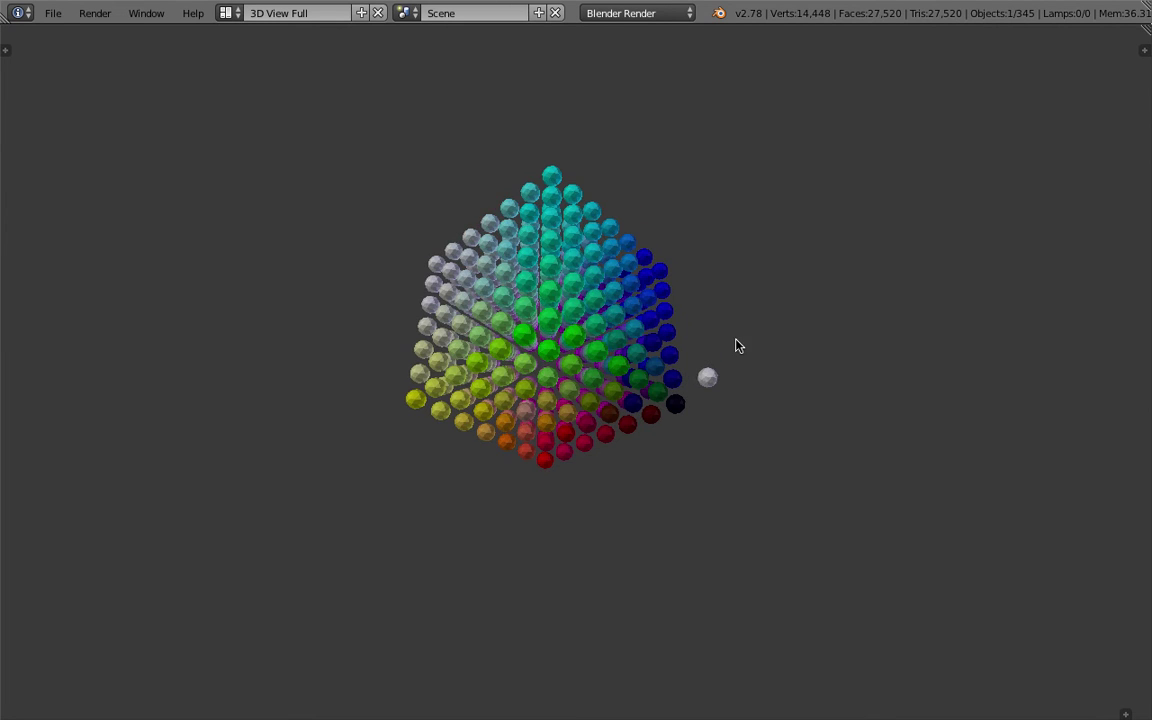
pyautogui.moveTo(735, 338); pyautogui.dragTo(716, 376, button='middle')
pyautogui.press('m')
pyautogui.press('2')
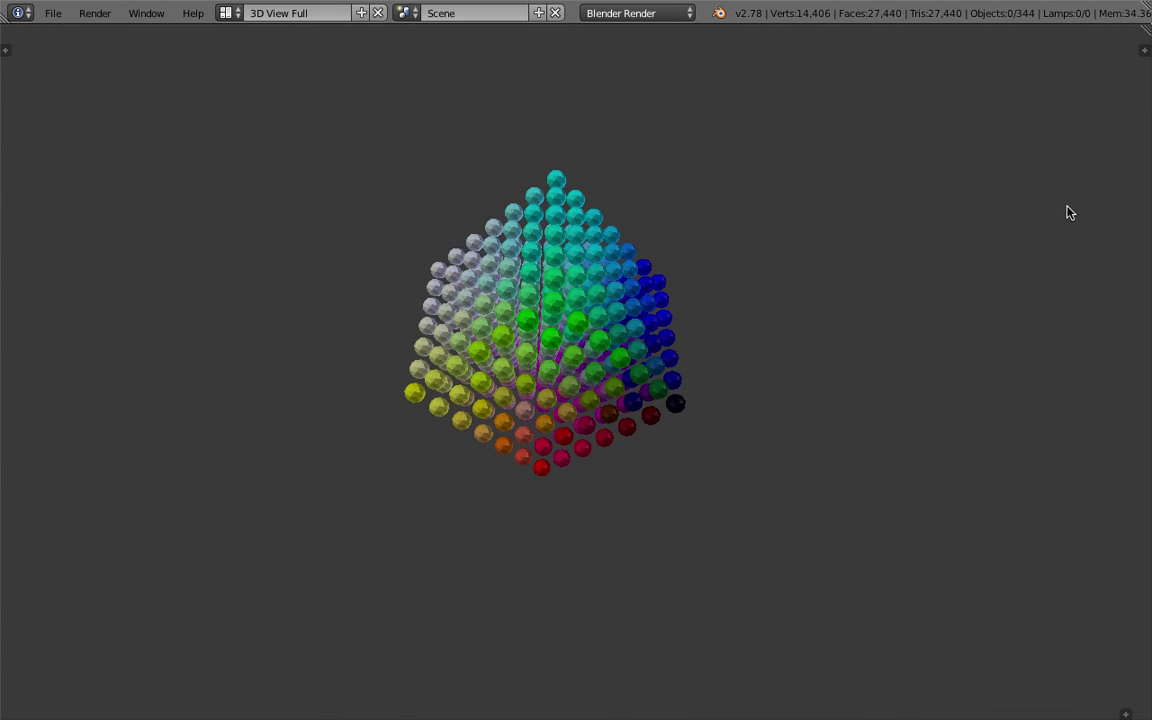
# - Reveal the full-screen 3D view's properties region and header, and set its viewport shading to Texture
pyautogui.moveTo(1069, 212); pyautogui.dragTo(1114, 153, button='middle')
pyautogui.click(1141, 52)
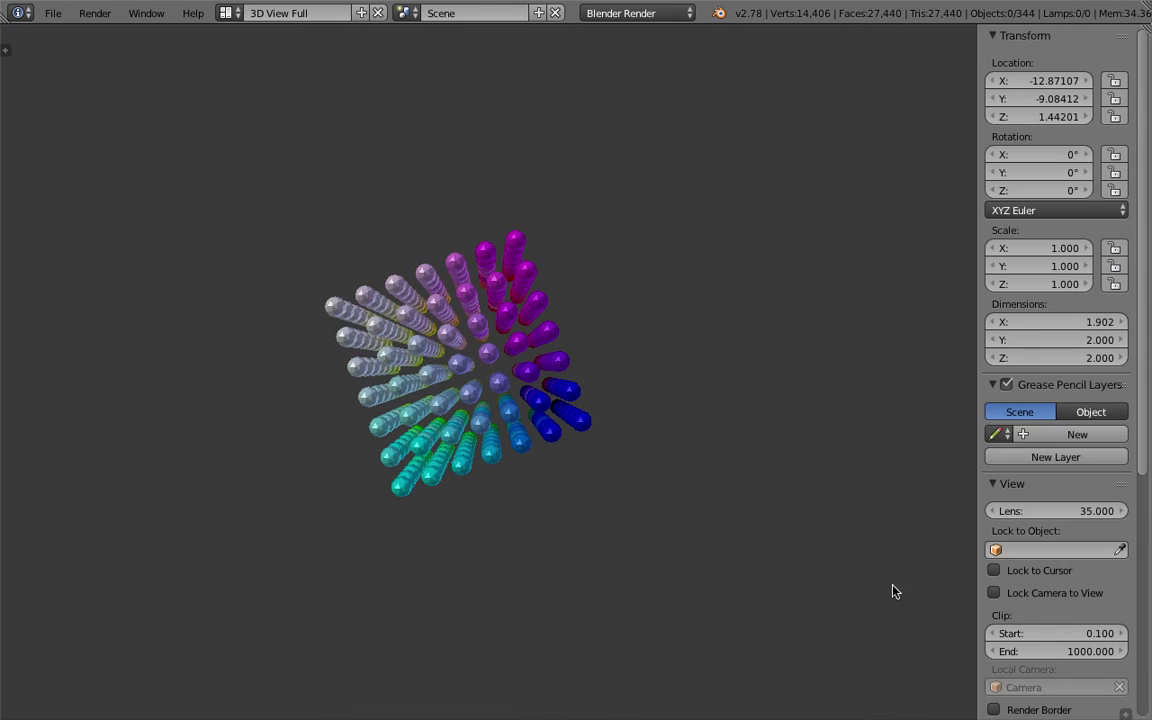
pyautogui.click(1125, 714)
pyautogui.click(337, 708)
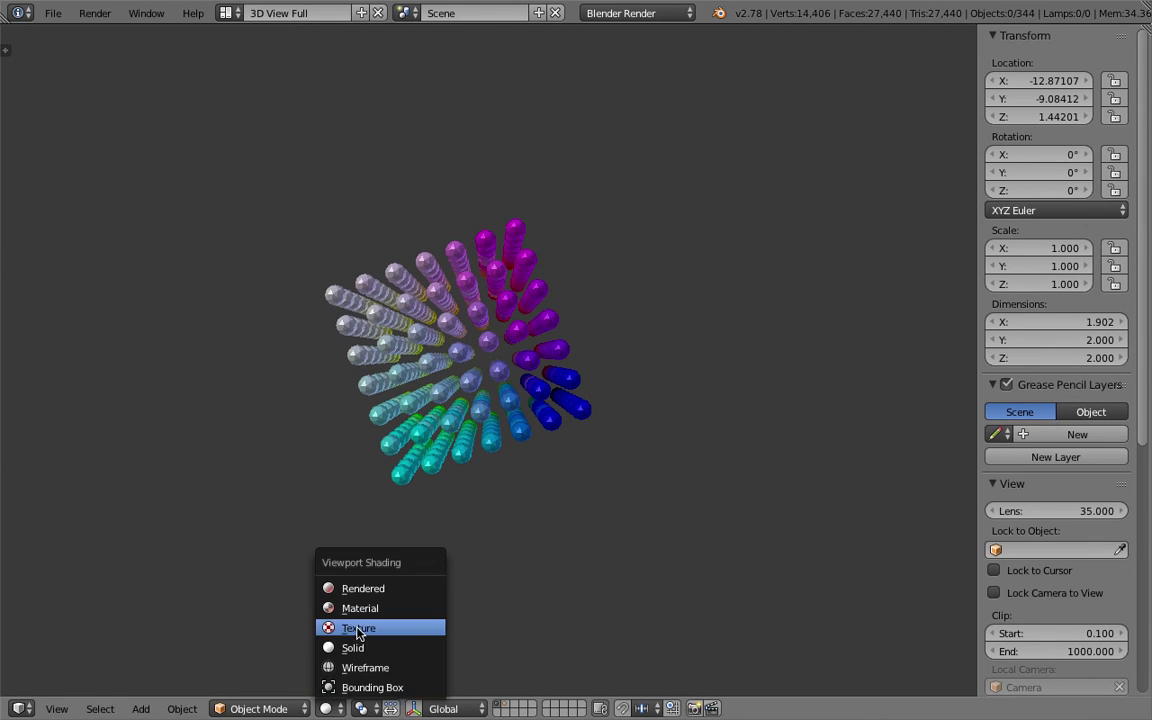
pyautogui.click(326, 626)
pyautogui.moveTo(372, 407); pyautogui.dragTo(481, 528, button='middle')
pyautogui.scroll(2, 481, 528)
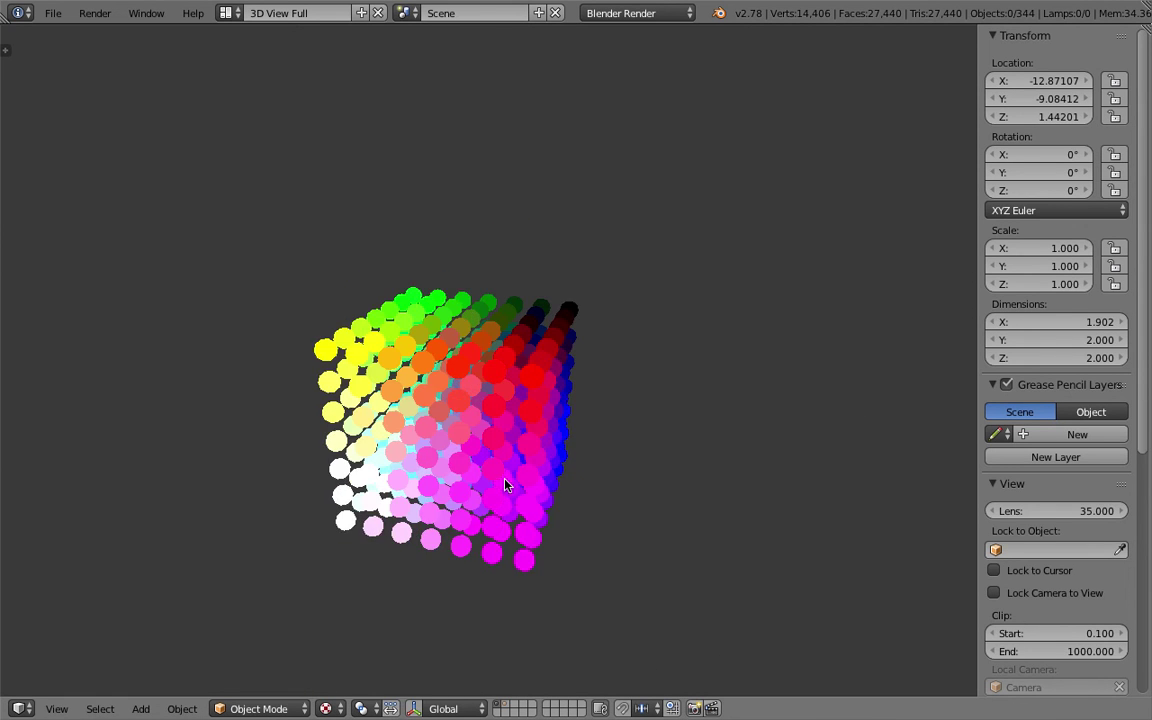
# - Turn off Shadeless and enable Ambient Occlusion in the viewport shading with Strength 1.600 and Distance 1.180
pyautogui.scroll(-8, 1048, 580)
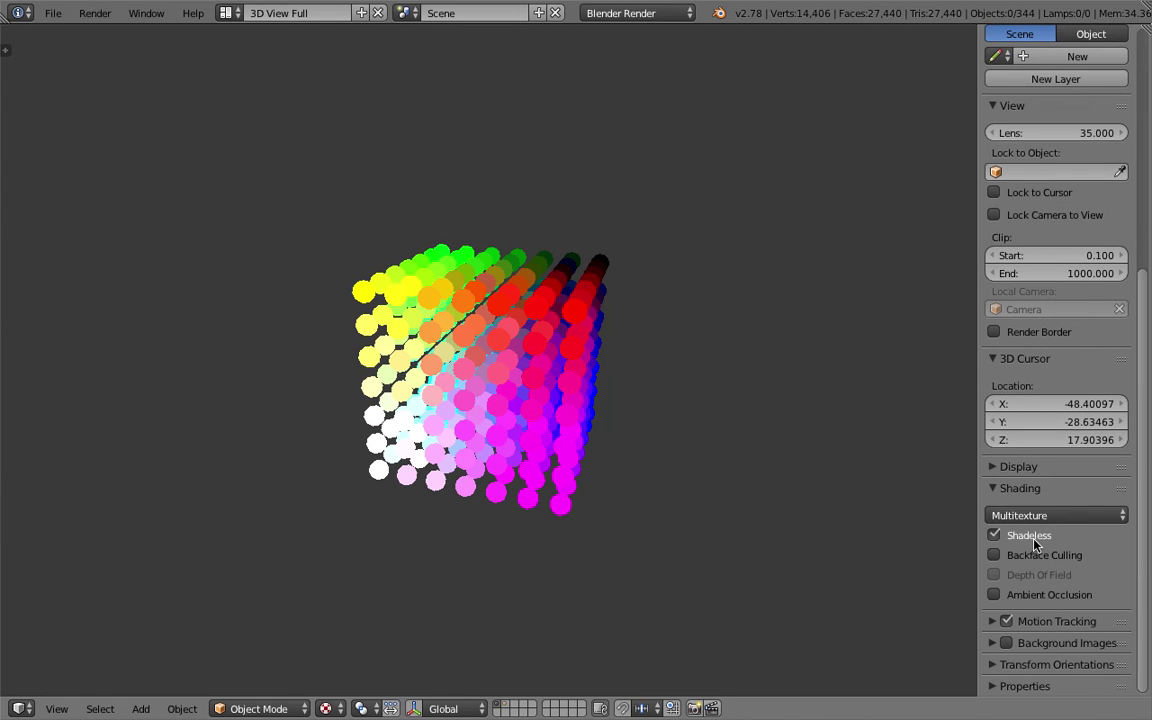
pyautogui.click(994, 595)
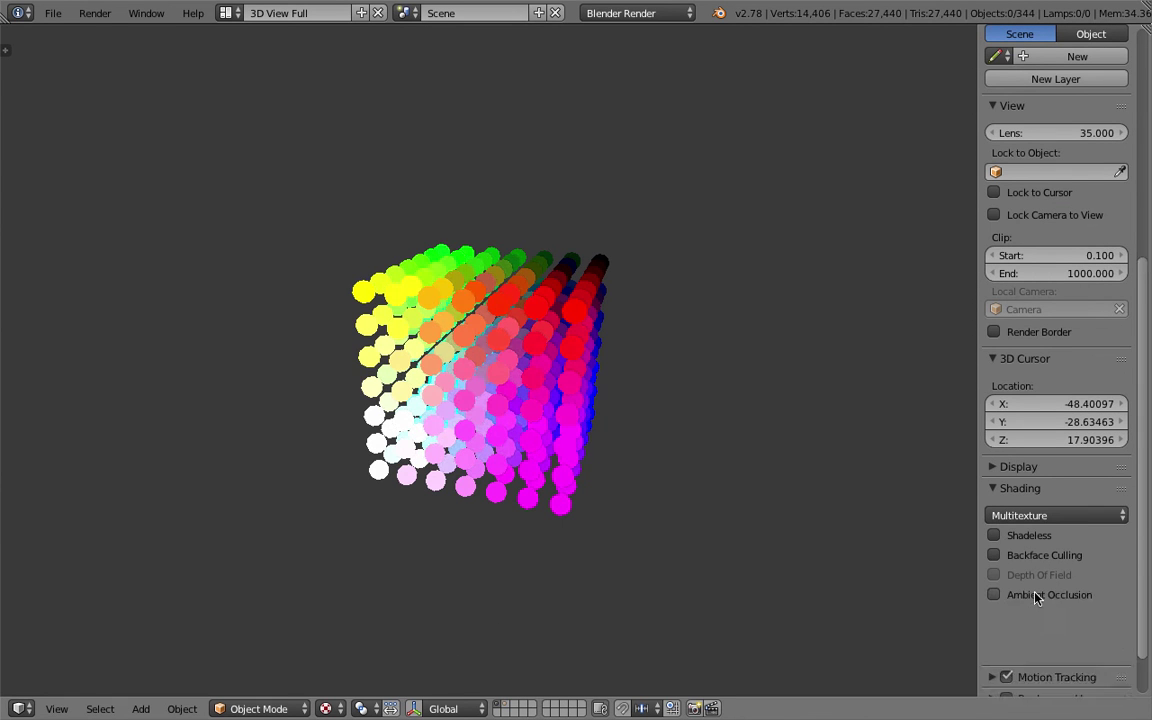
pyautogui.moveTo(1000, 614); pyautogui.dragTo(1032, 632)
pyautogui.moveTo(690, 435); pyautogui.dragTo(613, 286, button='middle')
pyautogui.scroll(4, 599, 442)
pyautogui.scroll(-3, 715, 244)
pyautogui.moveTo(614, 312); pyautogui.dragTo(560, 337, button='middle')
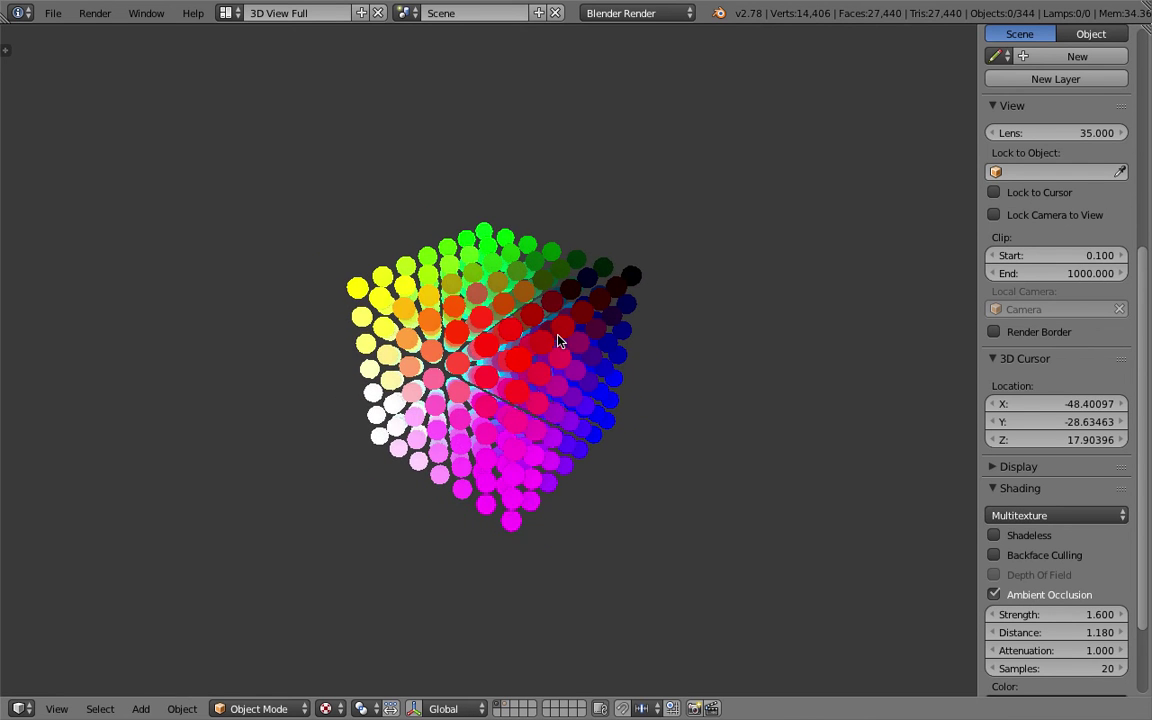
# - Switch from Blender to the Mac desktop with its saved blend files
pyautogui.moveTo(158, 163); pyautogui.dragTo(814, 589)
pyautogui.hotkey('ctrl', 'Left')
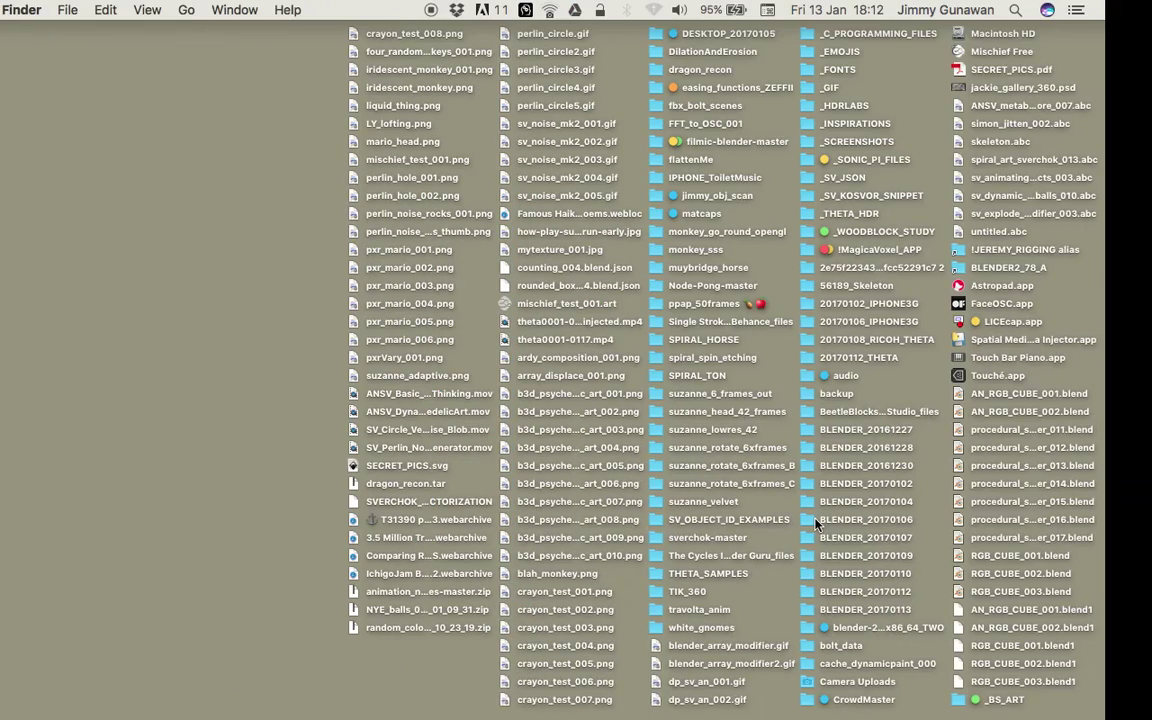